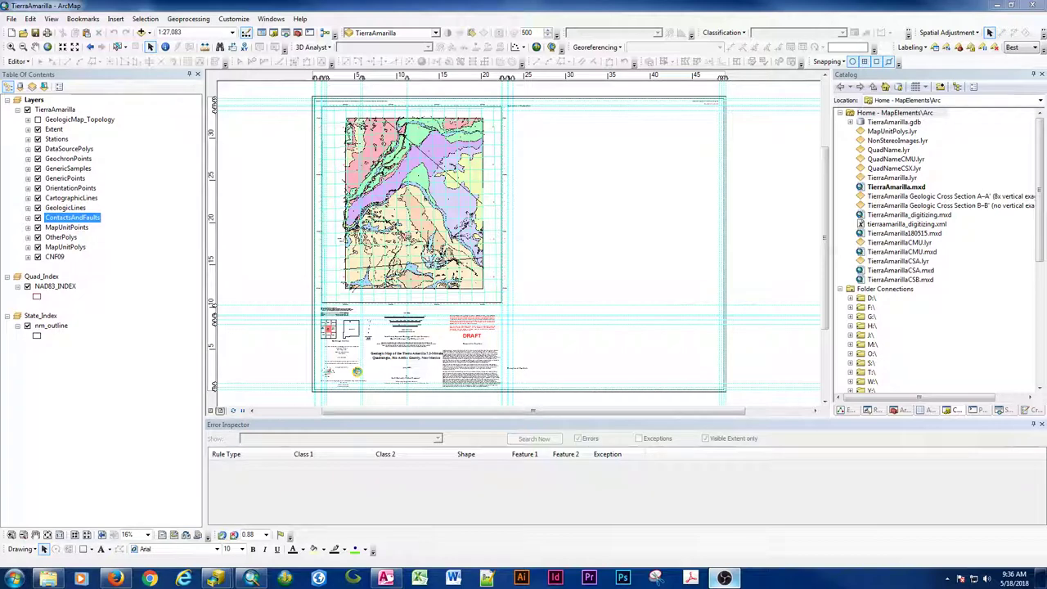
Start an ArcMap map export and enable Use Display Expression for Item Name in the Format settings.
left_click(11, 18)
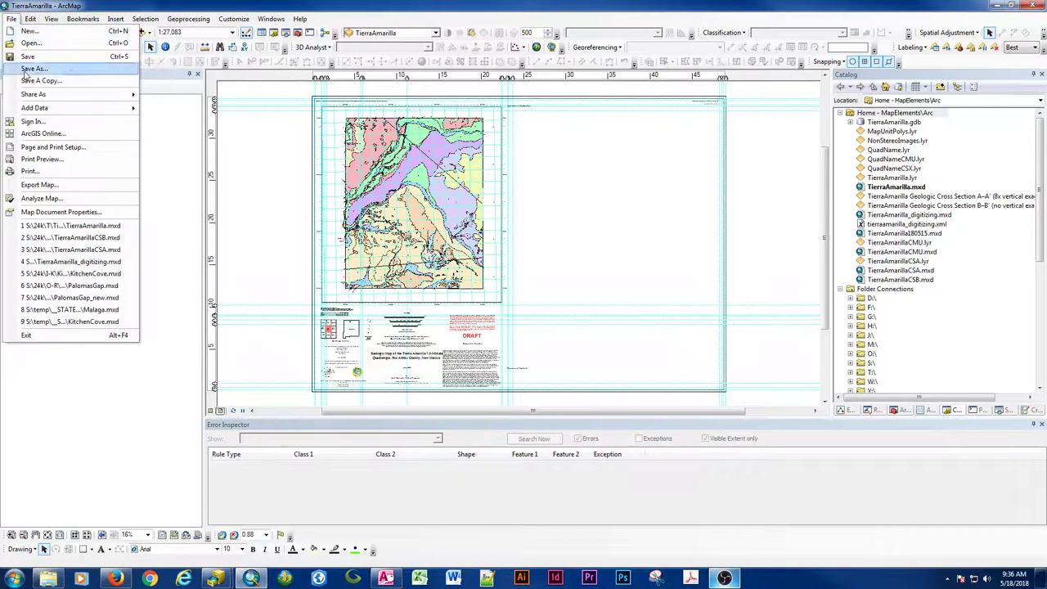
left_click(50, 186)
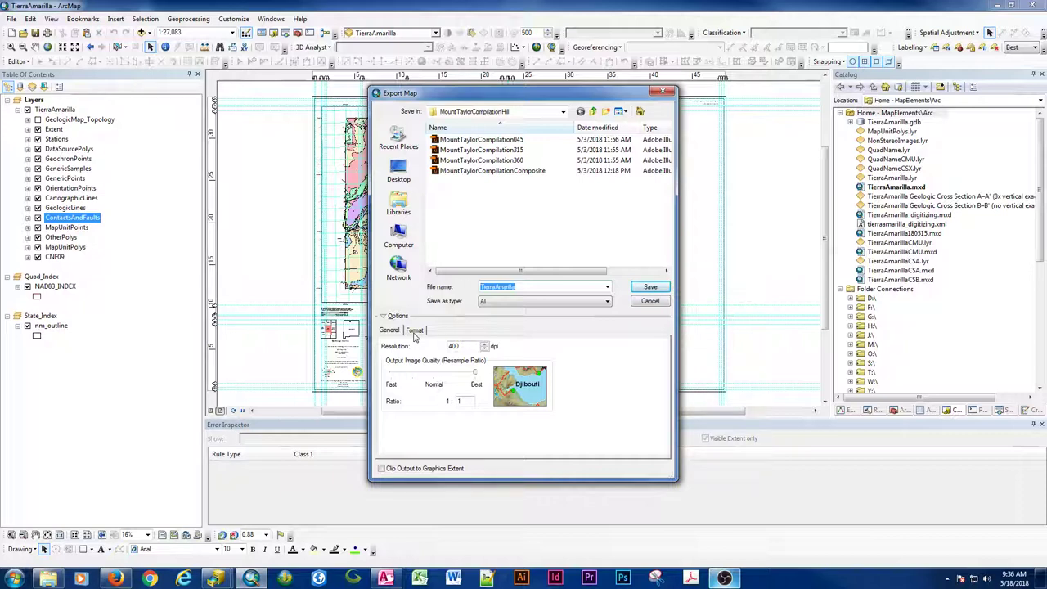
left_click(414, 331)
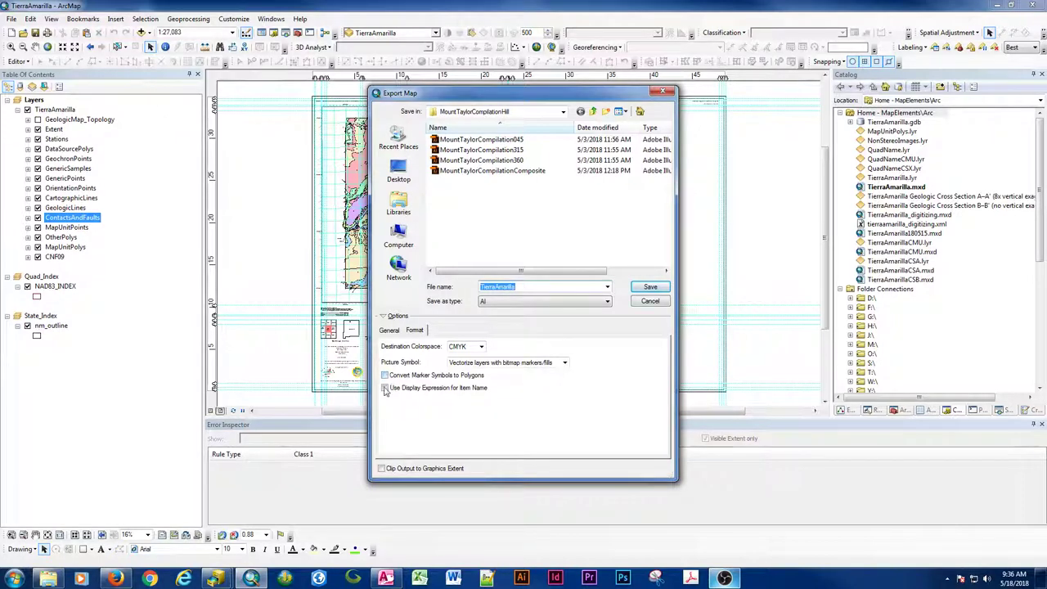
left_click(385, 389)
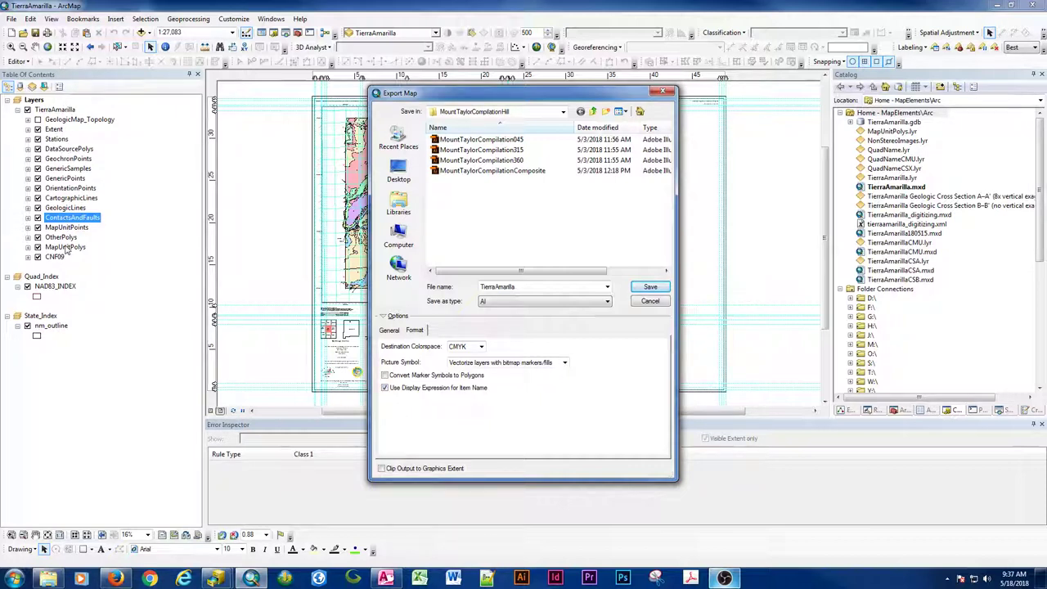
Point the export destination at S:\24k\T\TierraAmarilla\MapElements\NonArc.
left_click(562, 111)
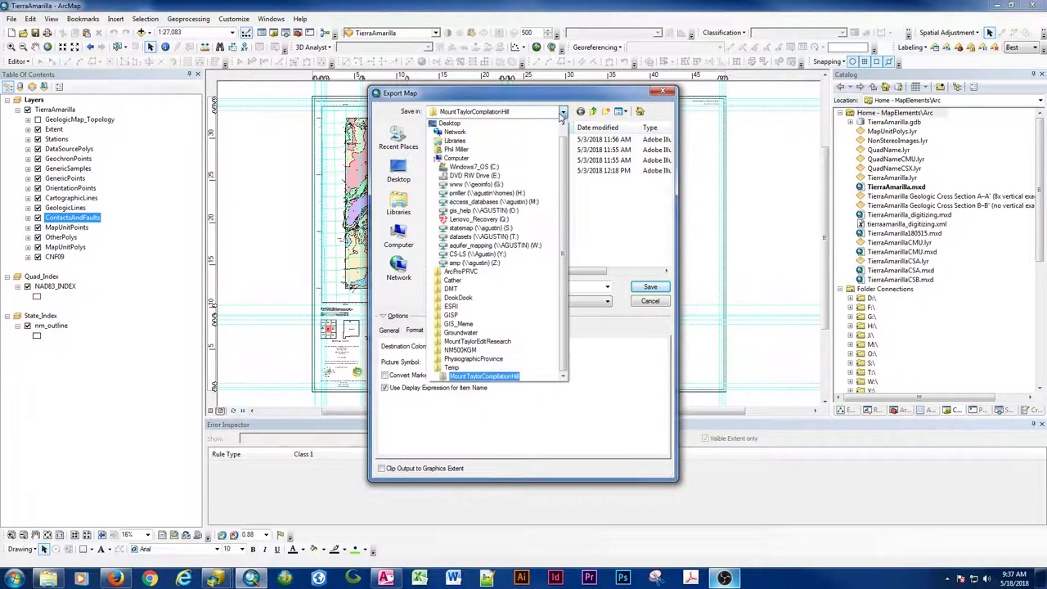
left_click(477, 229)
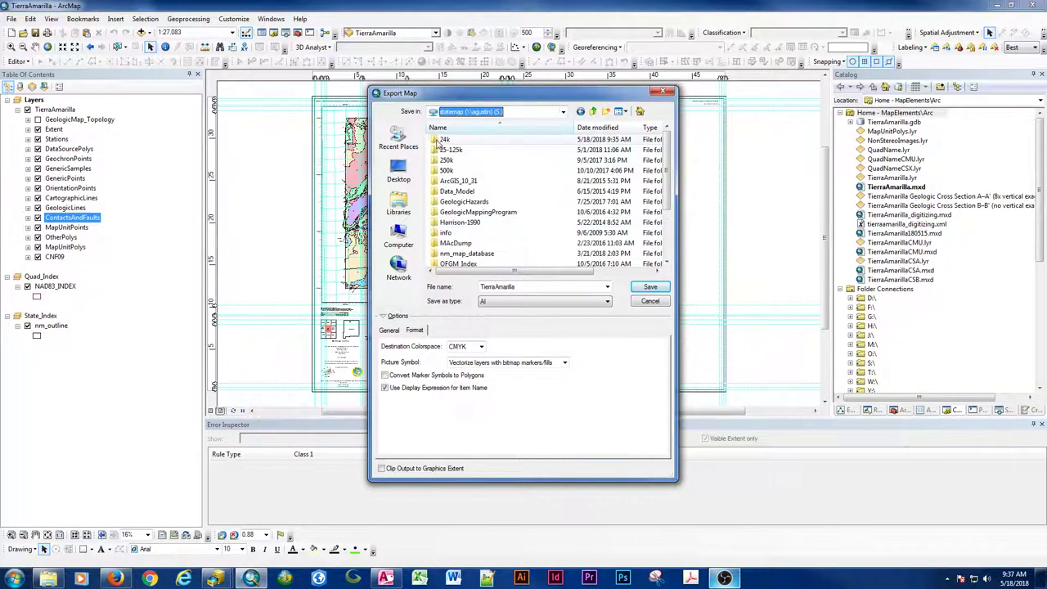
double_click(446, 149)
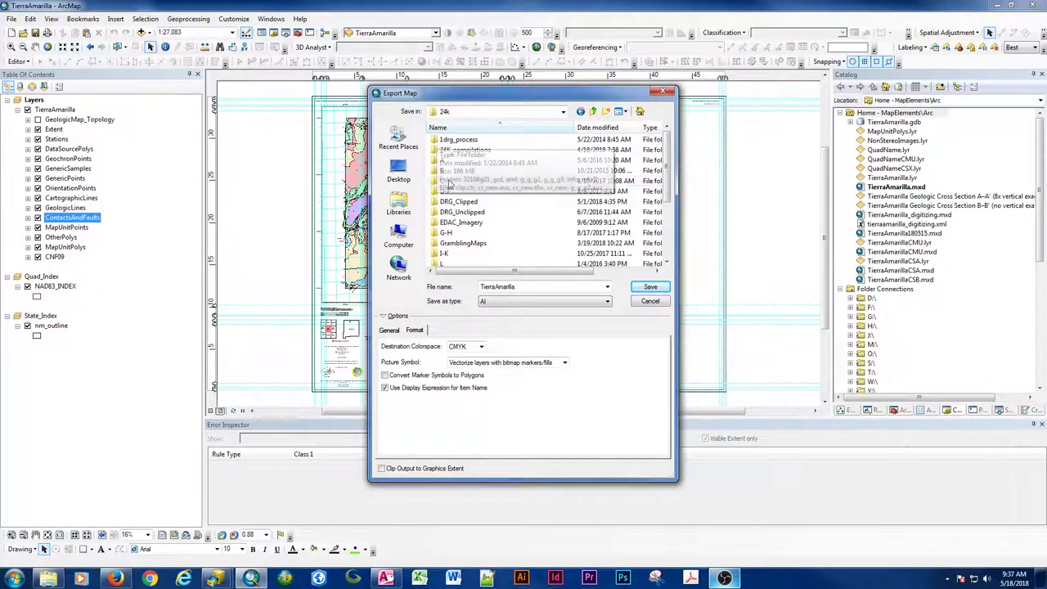
left_click(447, 234)
scroll(447, 236, "down", 3)
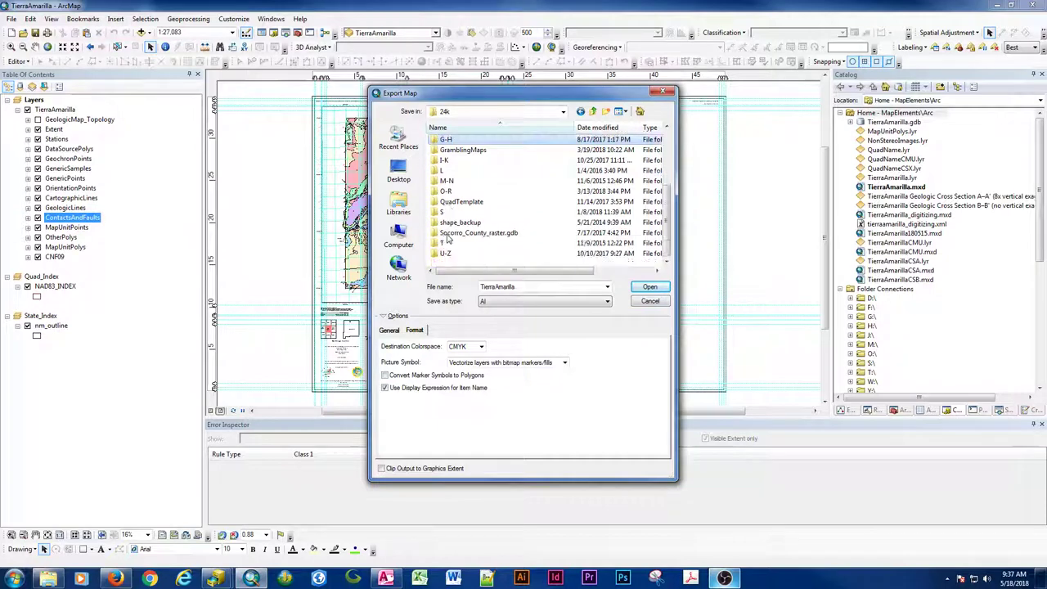
double_click(446, 243)
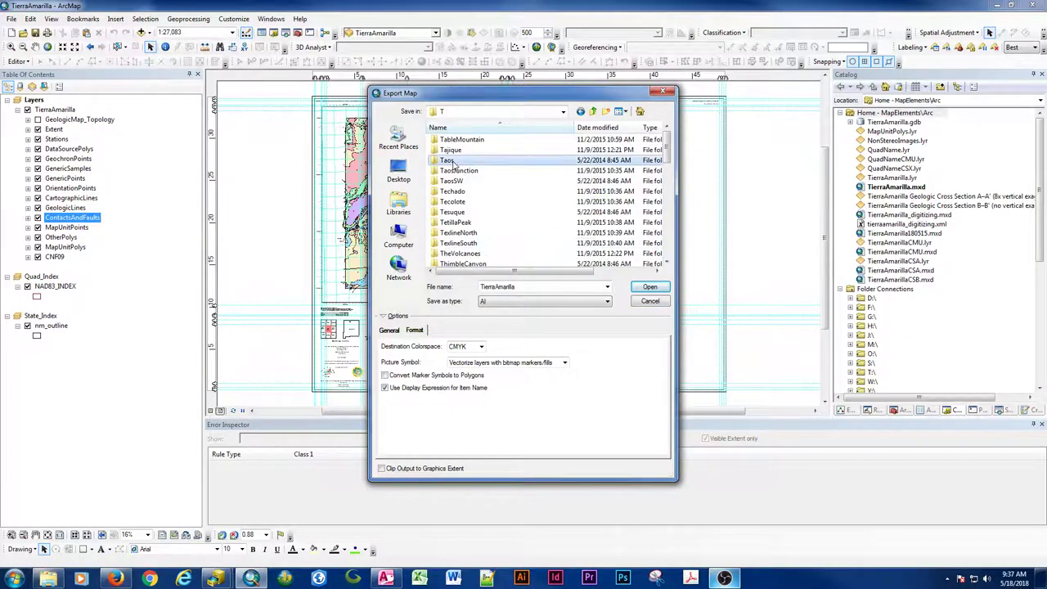
scroll(450, 160, "down", 5)
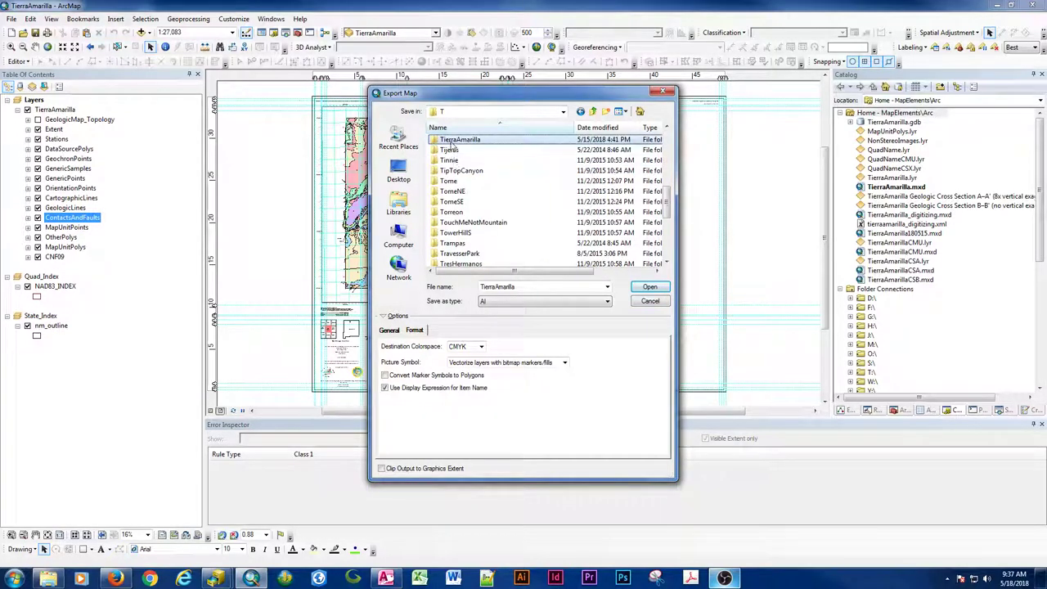
double_click(453, 141)
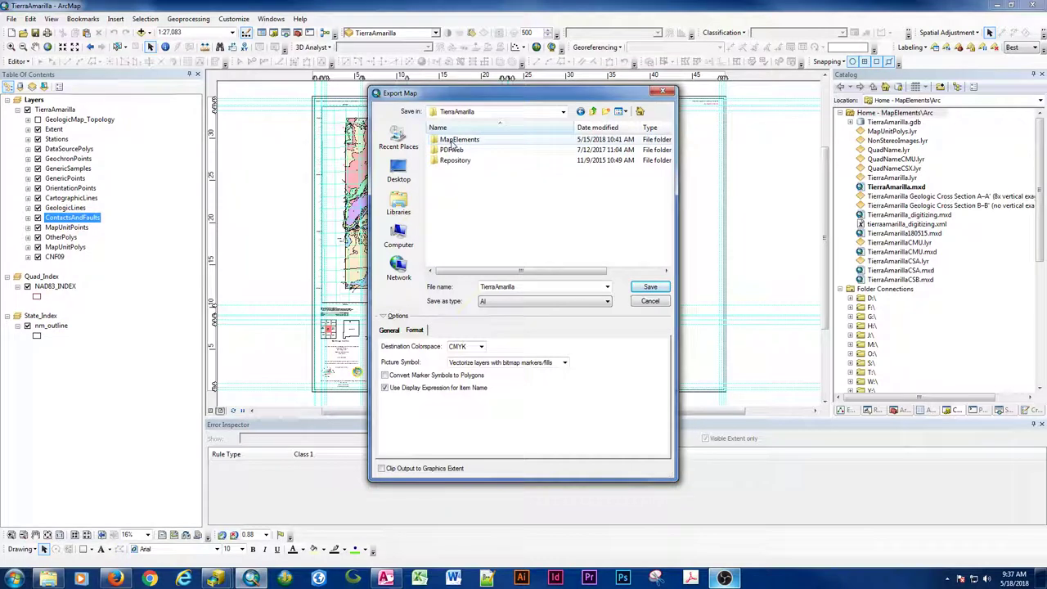
double_click(453, 141)
double_click(454, 159)
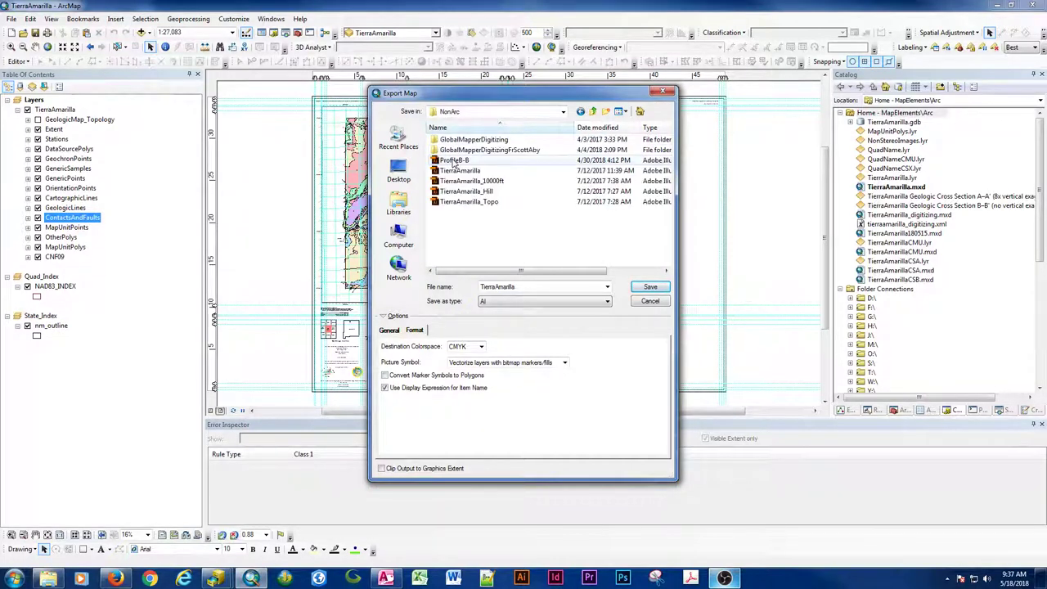
Rename the export file to TierraAmarillaFONT-FIX.
double_click(537, 287)
left_click(537, 287)
type("FONTFI")
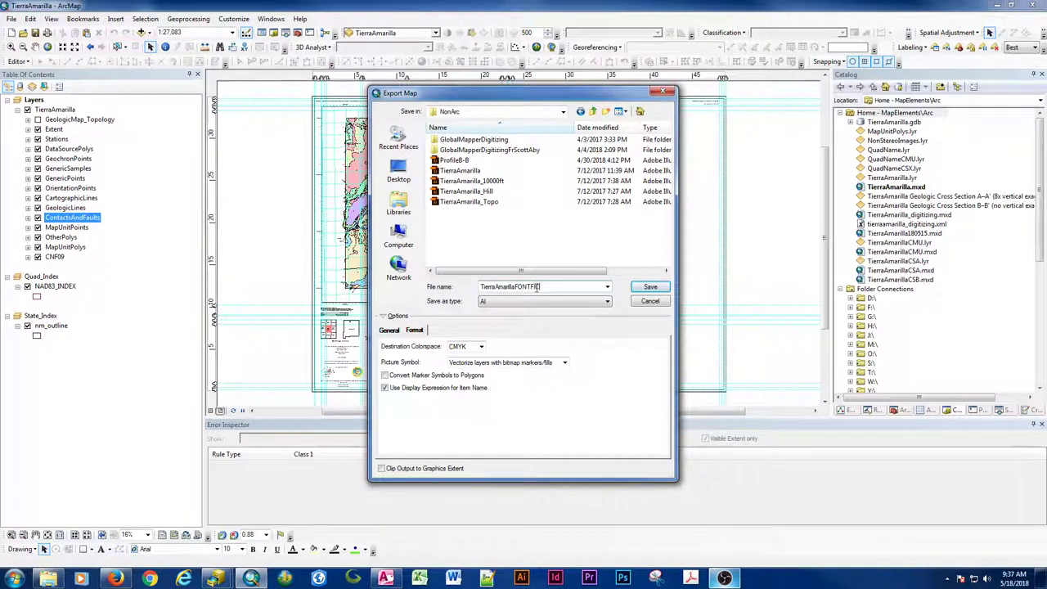
key("BackSpace")
type("X")
left_click(528, 287)
type("-")
Export the map as TierraAmarillaFONT-FIX, then launch Adobe Illustrator.
left_click(649, 288)
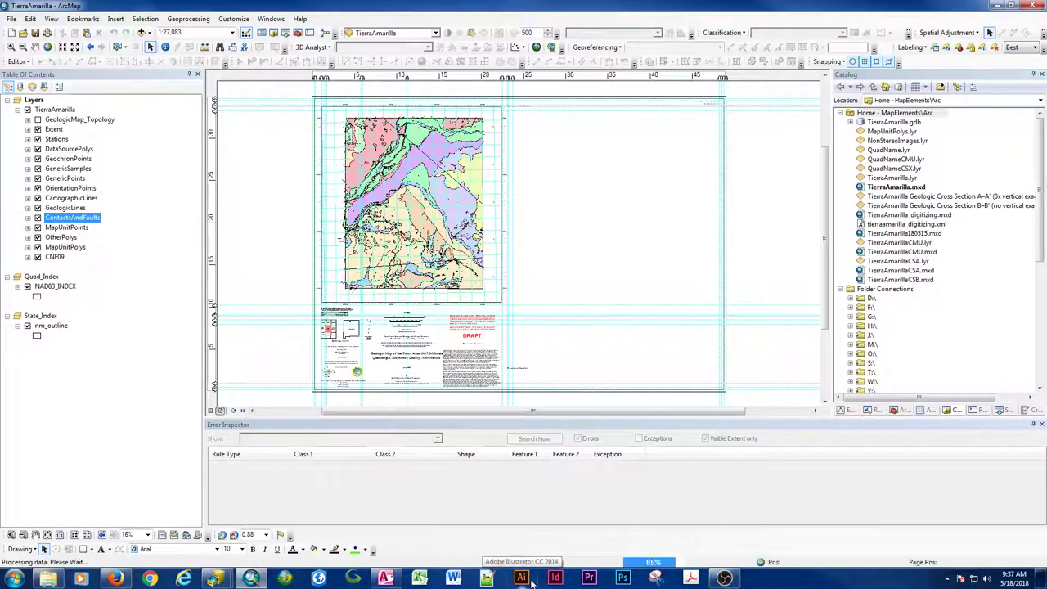
left_click(524, 579)
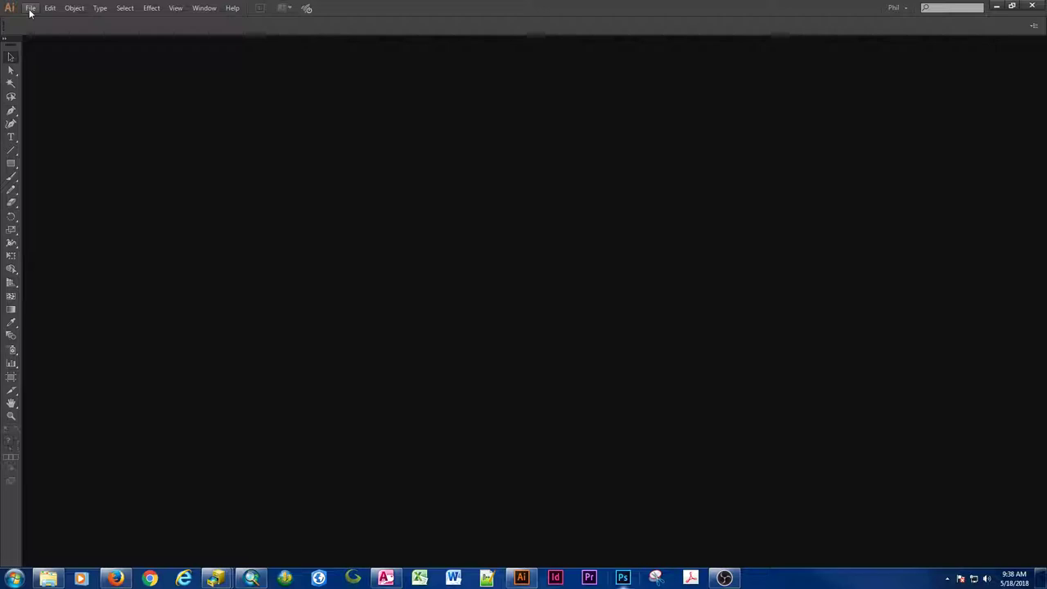
Open the exported TierraAmarillaFONT-FIX file from 24k\T\TierraAmarilla\MapElements\NonArc in Illustrator.
left_click(29, 10)
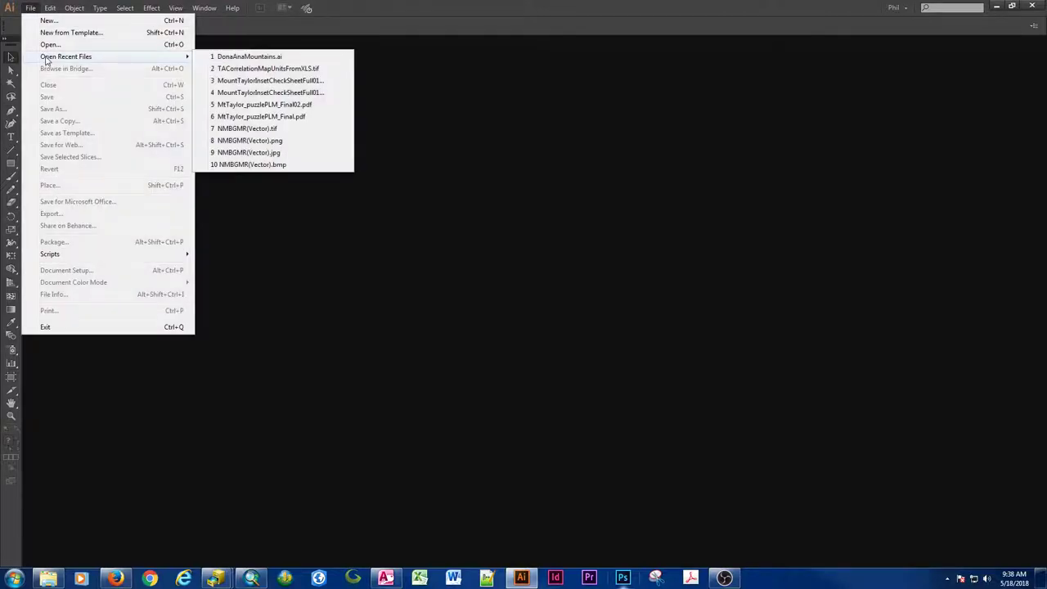
left_click(50, 44)
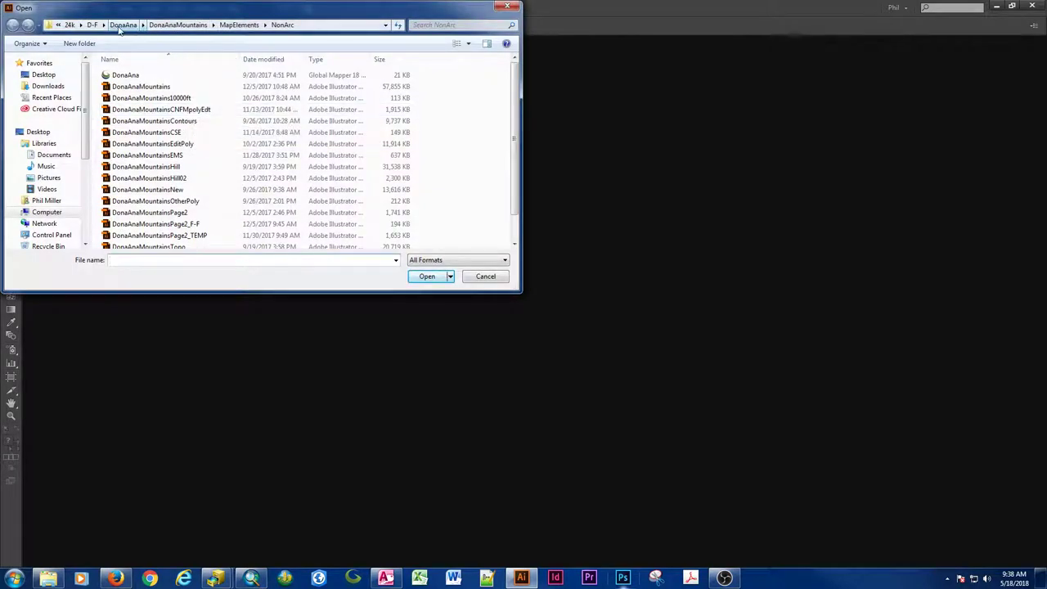
left_click(69, 25)
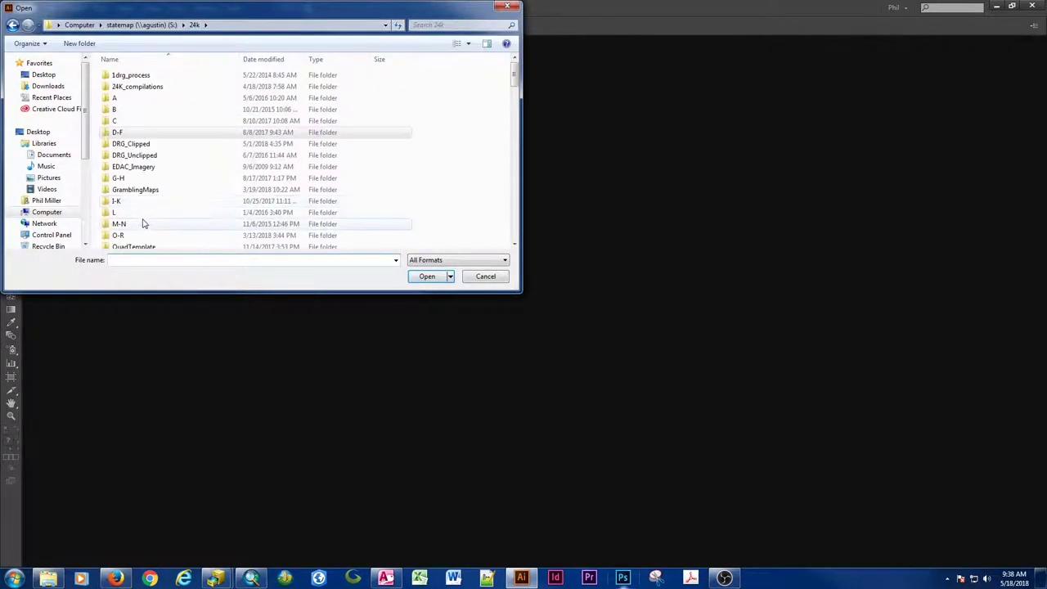
scroll(142, 224, "down", 2)
double_click(140, 217)
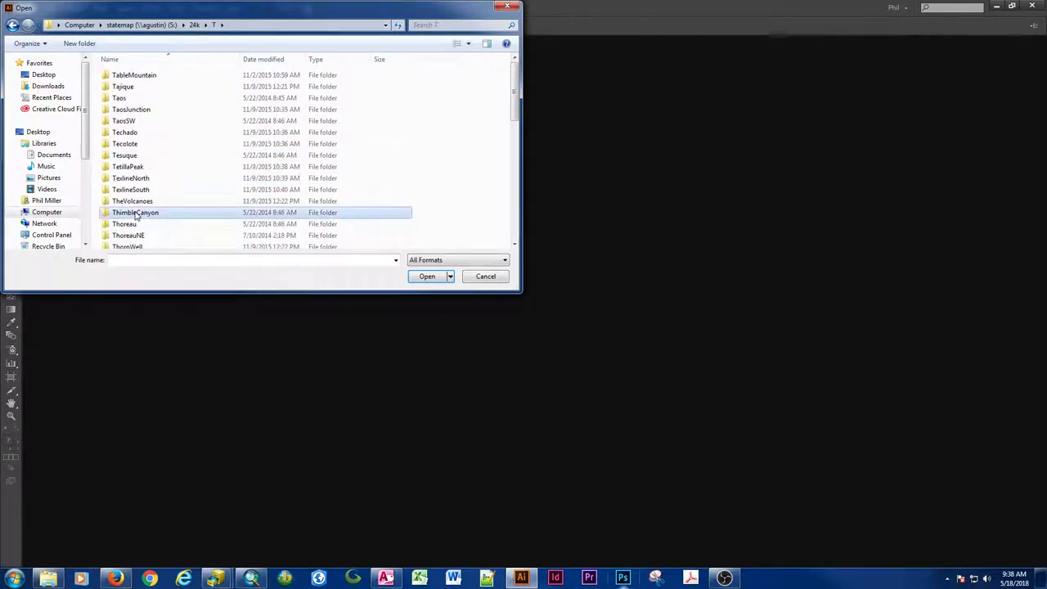
scroll(135, 215, "down", 5)
double_click(132, 75)
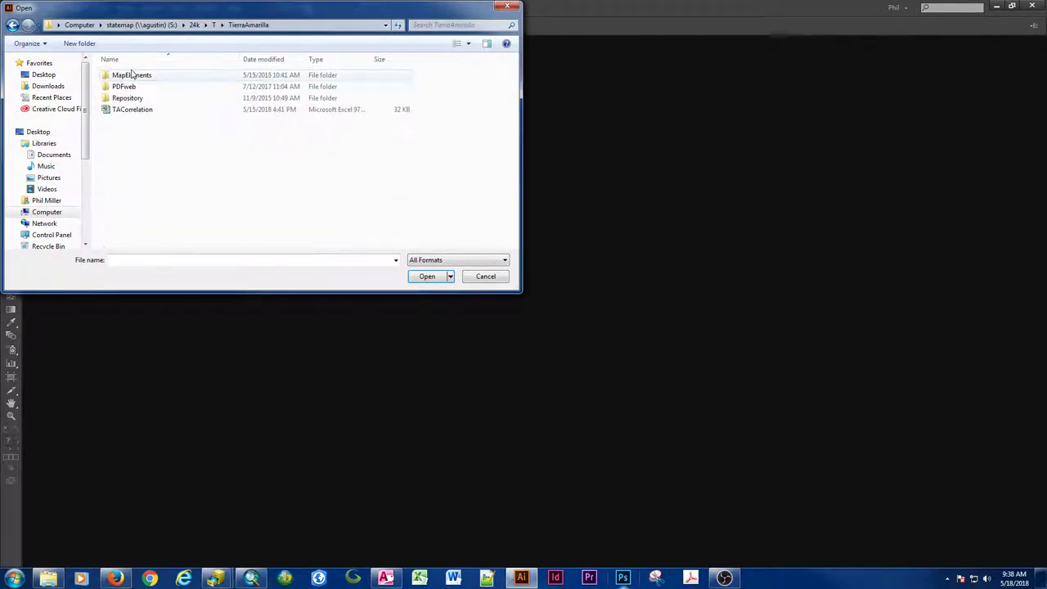
double_click(132, 75)
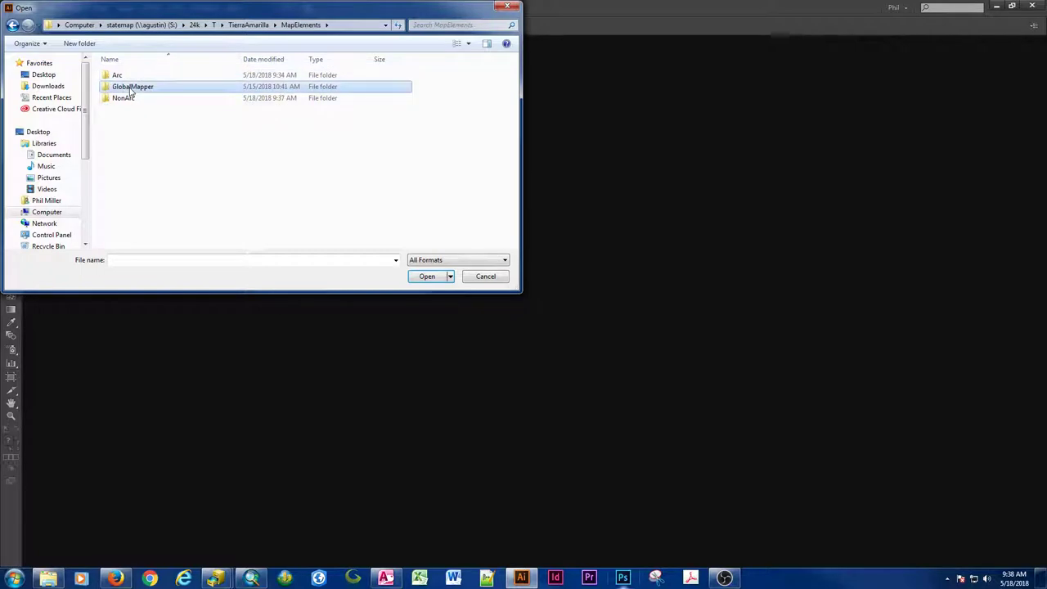
double_click(131, 98)
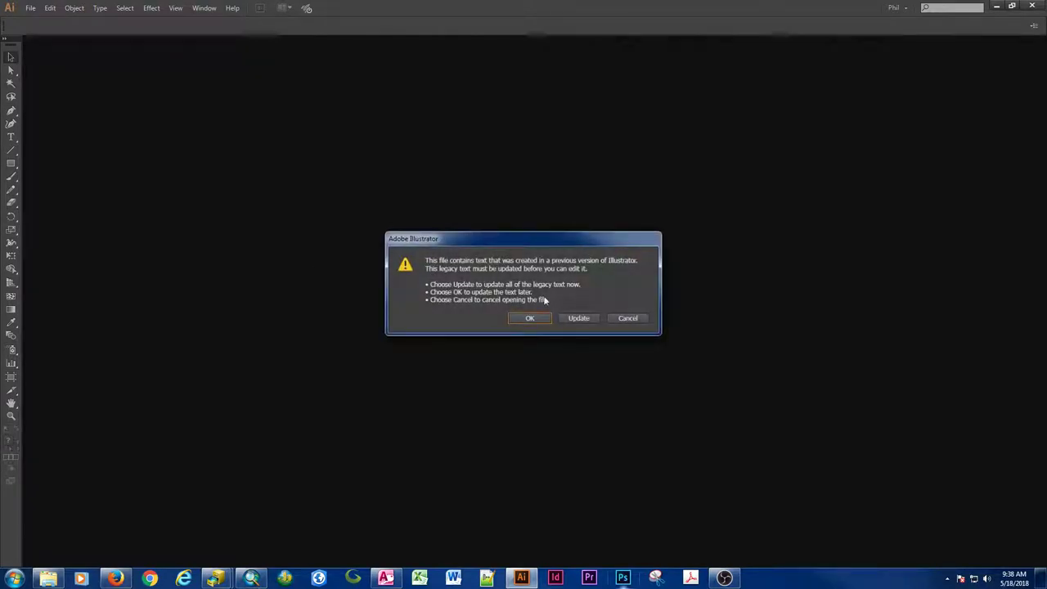
Update the legacy text and locate where missing fonts FGDCGeoSym01, 03 and 05 are used.
left_click(578, 318)
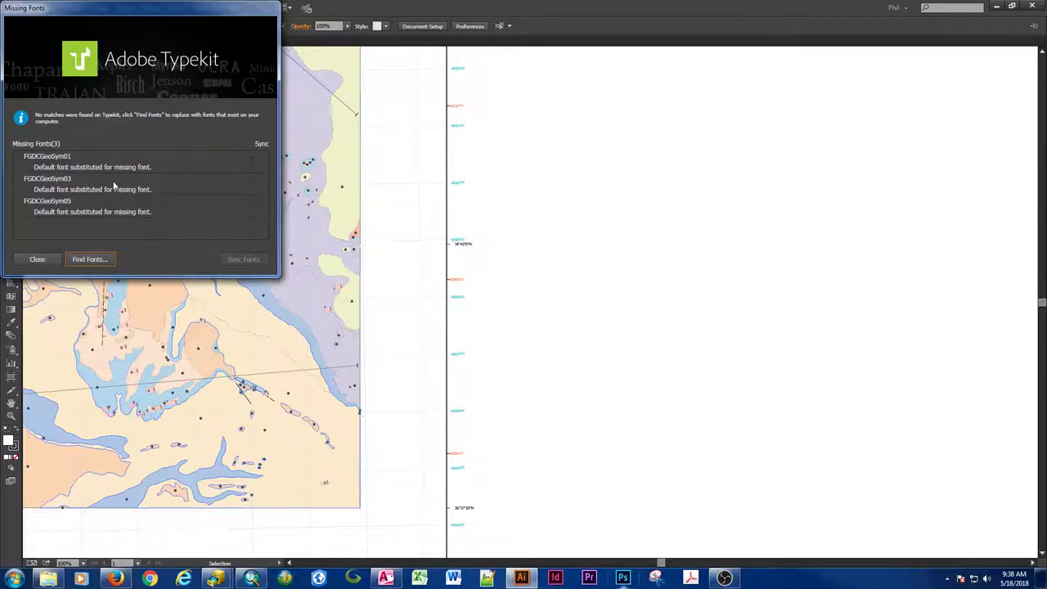
left_click(95, 260)
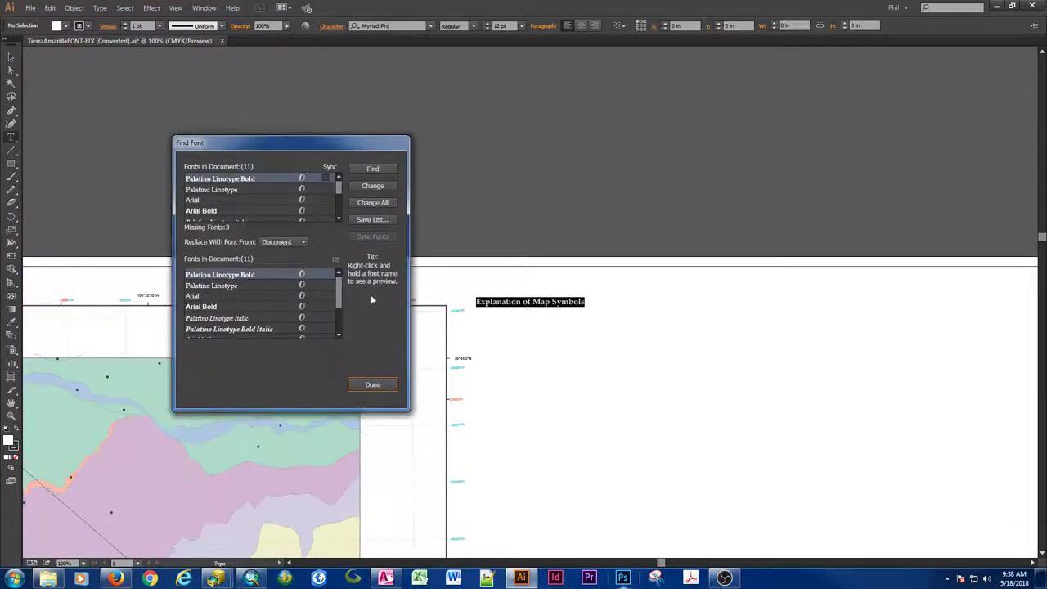
scroll(341, 196, "down", 2)
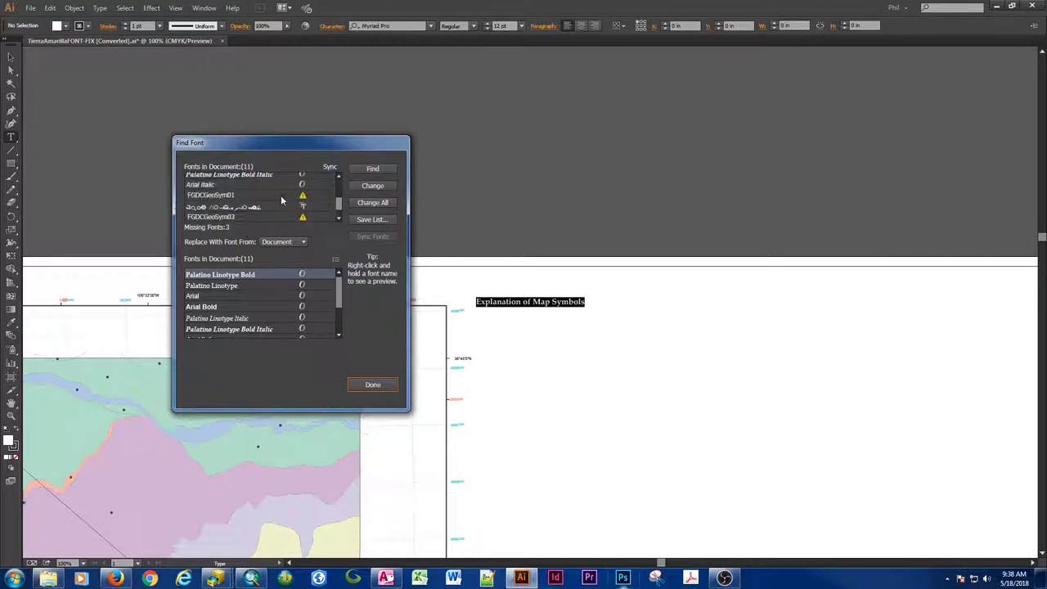
left_click(281, 199)
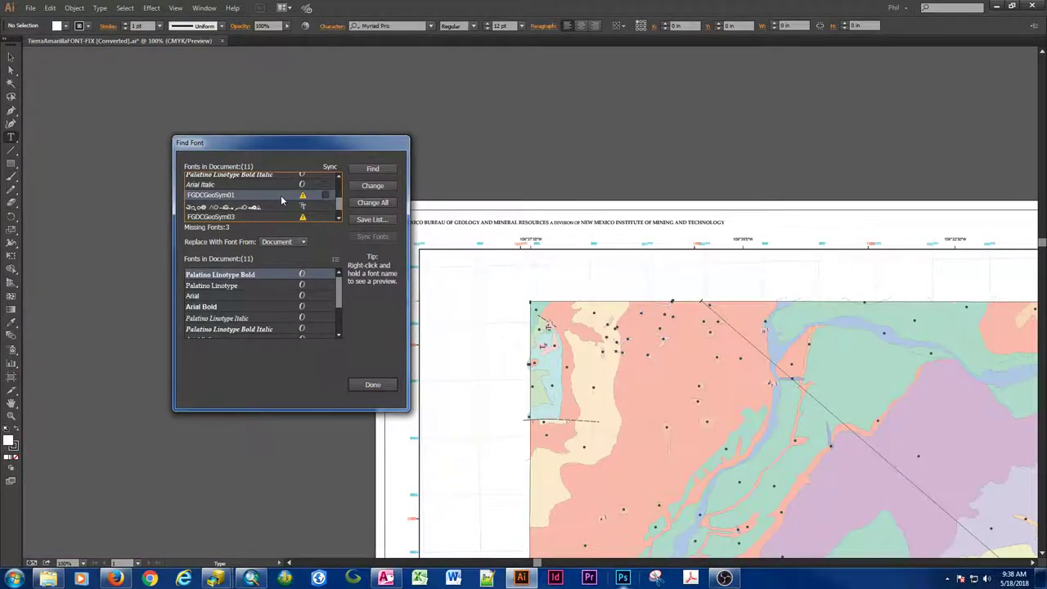
left_click(270, 217)
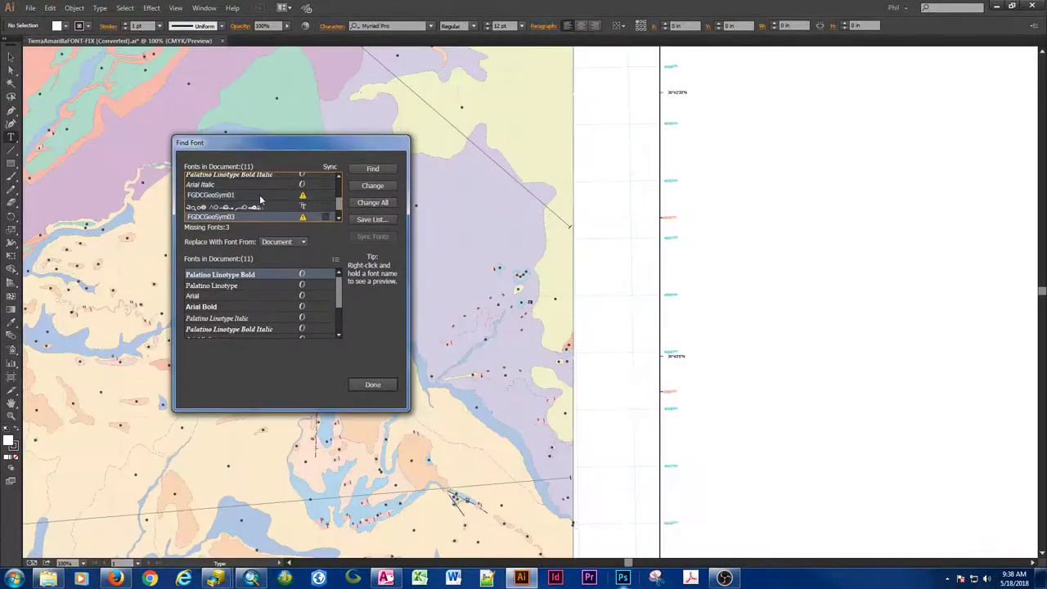
left_click(250, 199)
left_click(251, 217)
scroll(336, 213, "down", 1)
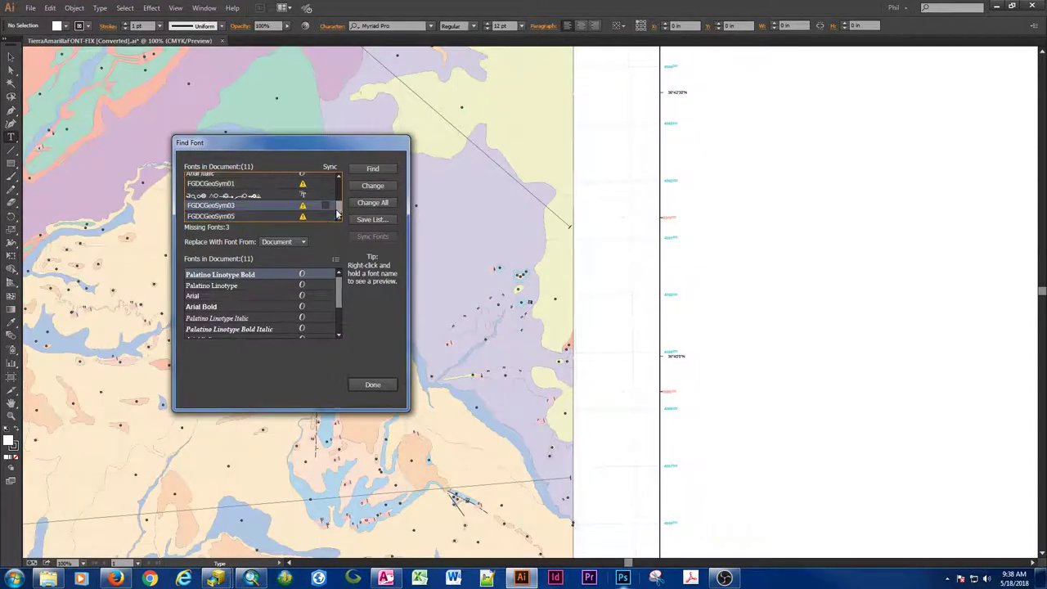
left_click(266, 215)
left_click(259, 186)
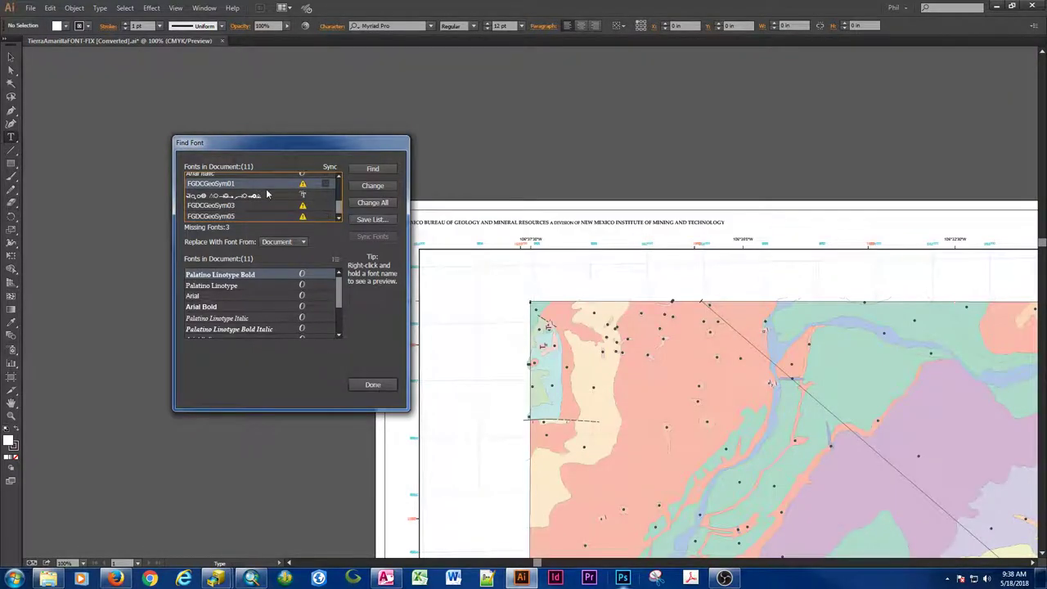
Zoom into the symbols along the map's left edge and reopen Find Font.
left_click(379, 384)
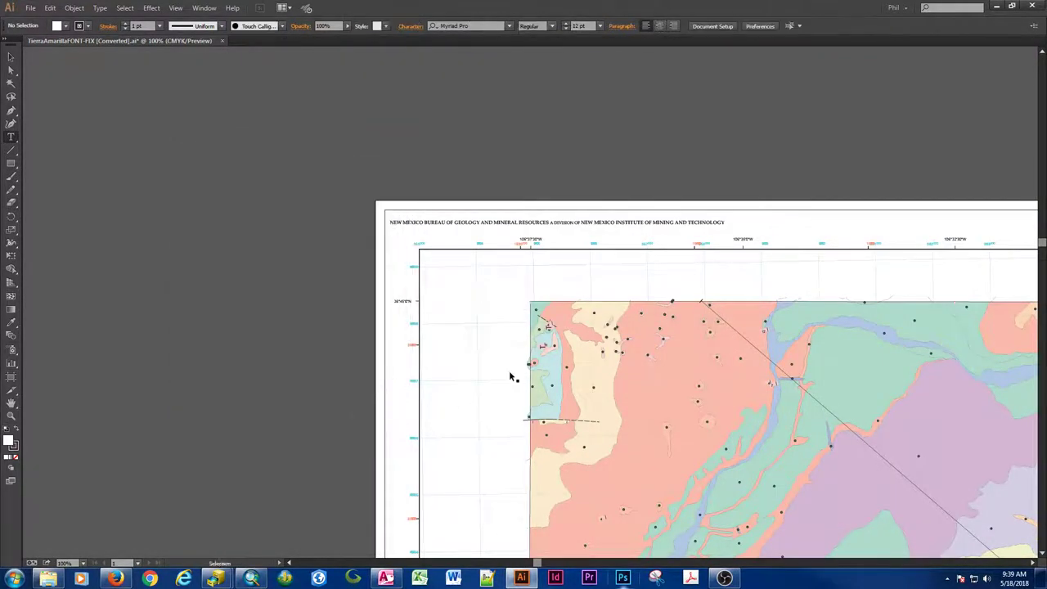
left_click_drag(496, 343, 554, 382)
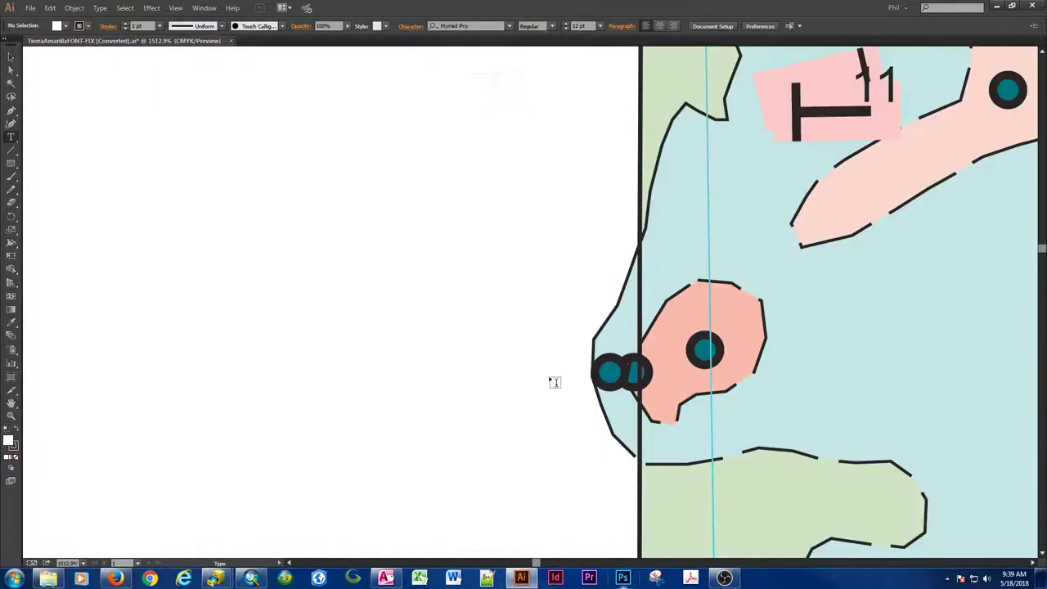
left_click(98, 9)
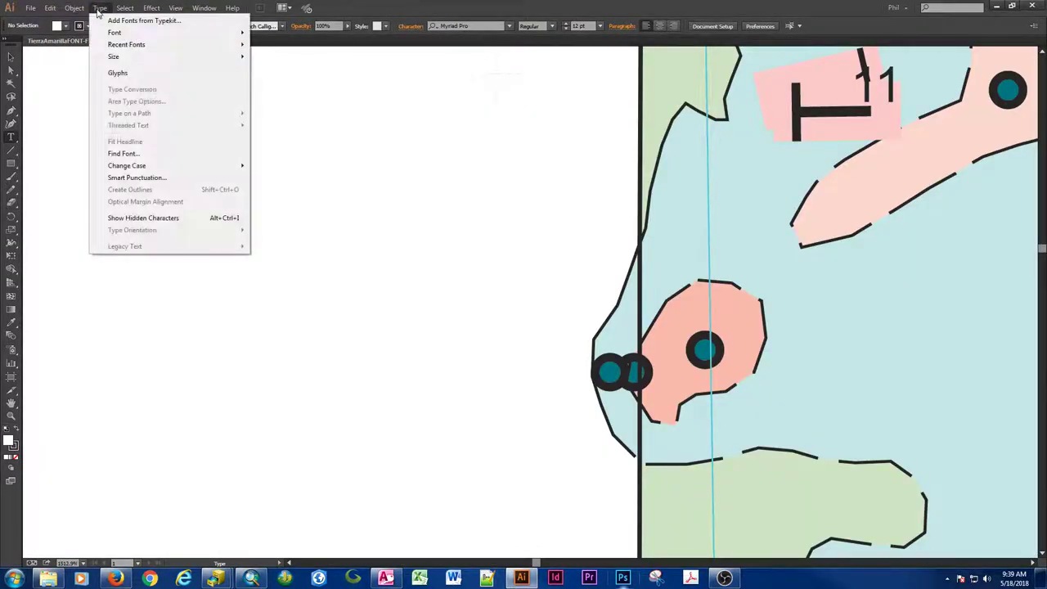
left_click(124, 154)
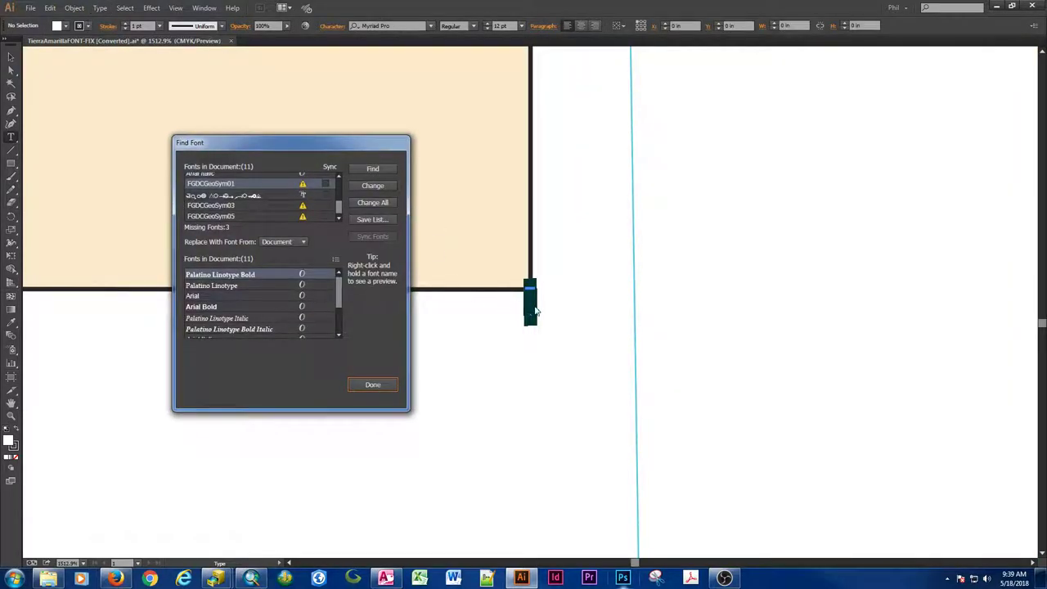
left_click(373, 385)
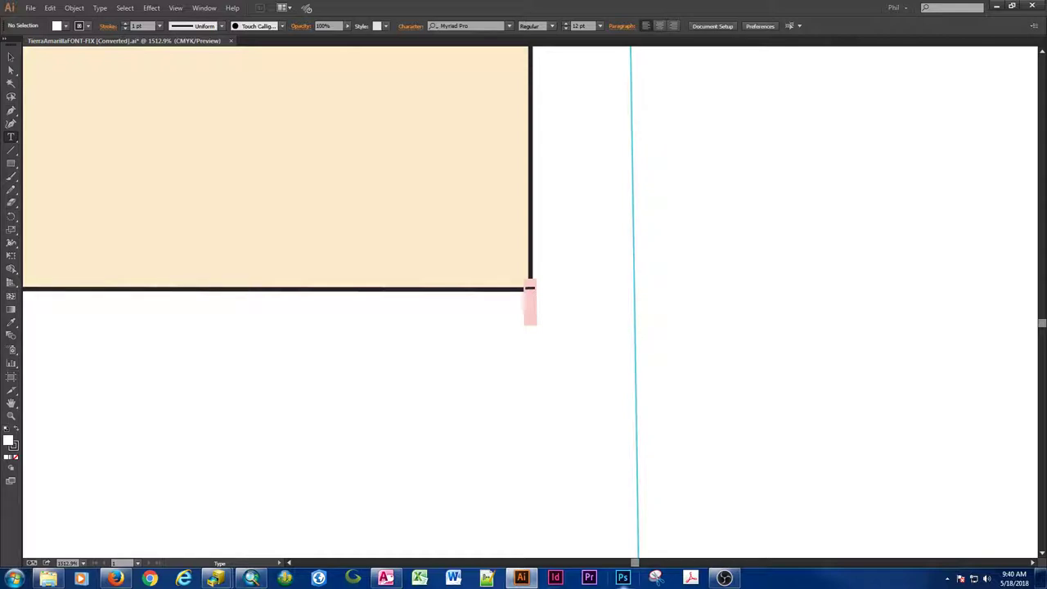
left_click(530, 288, "ctrl")
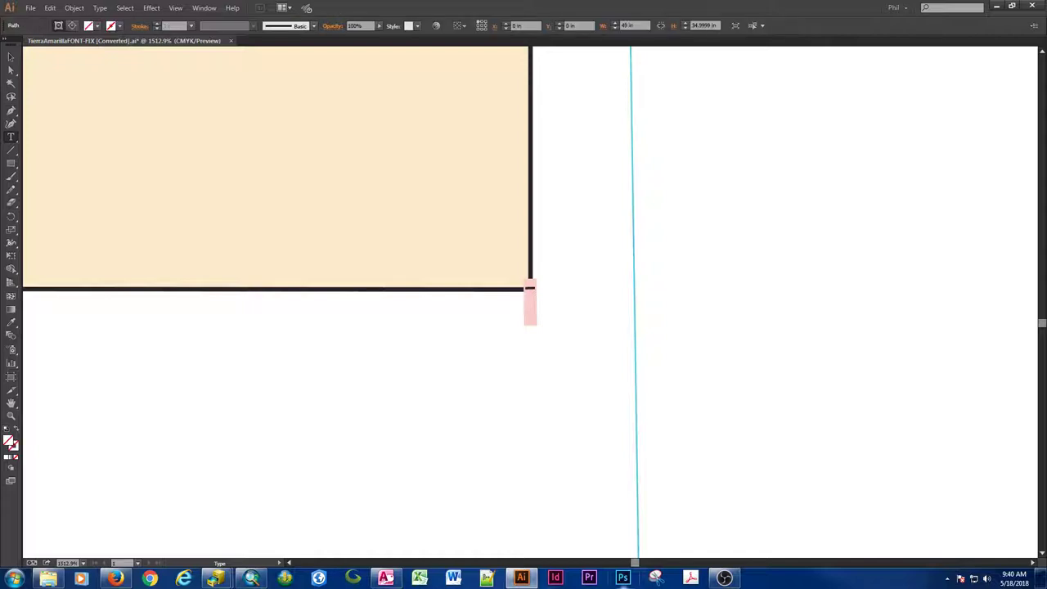
left_click(123, 9)
mouse_move(133, 117)
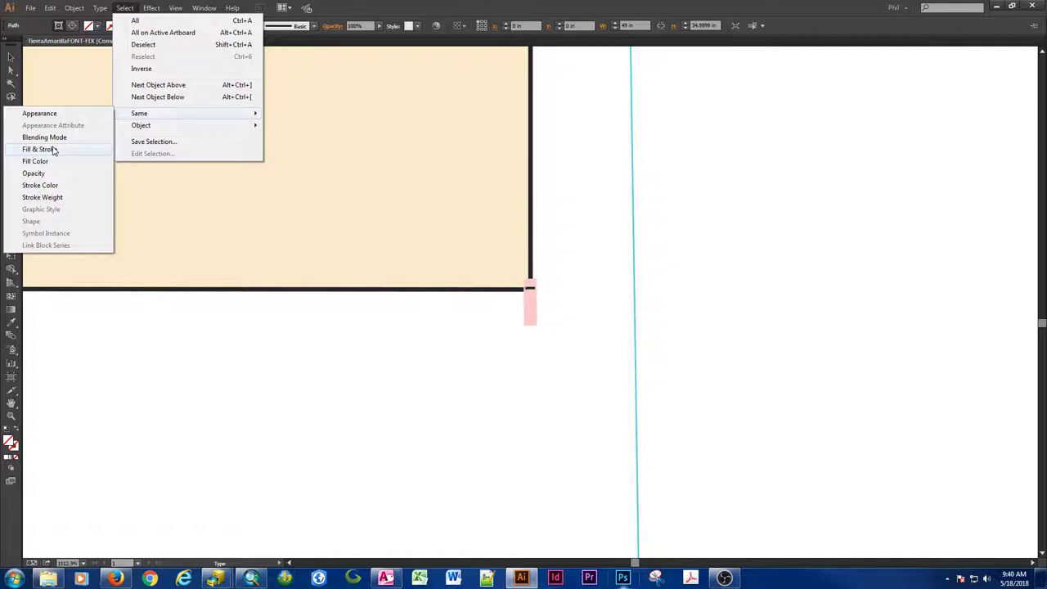
left_click(52, 149)
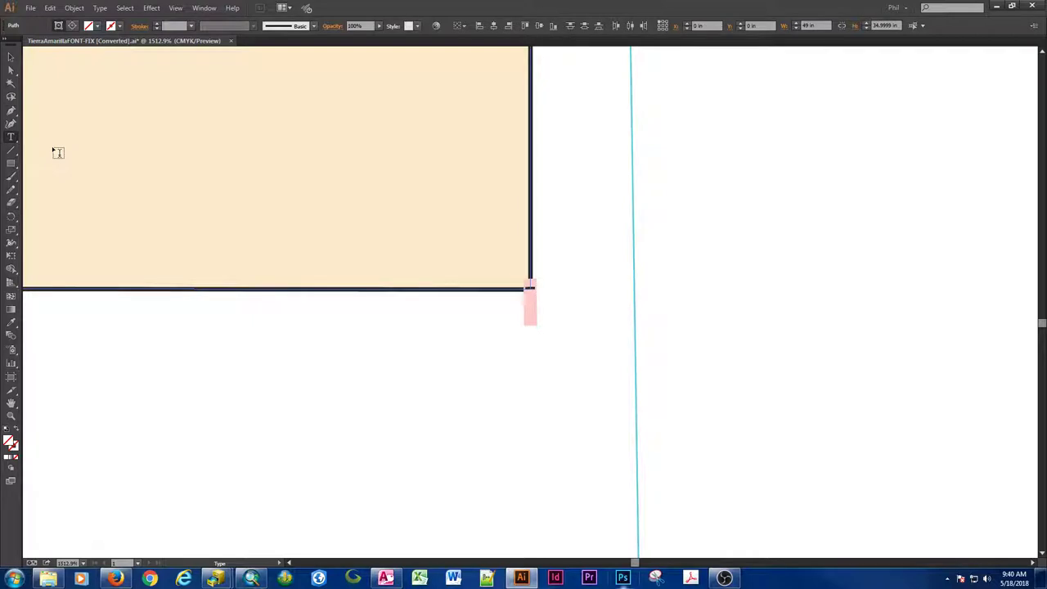
key("ctrl+shift+a")
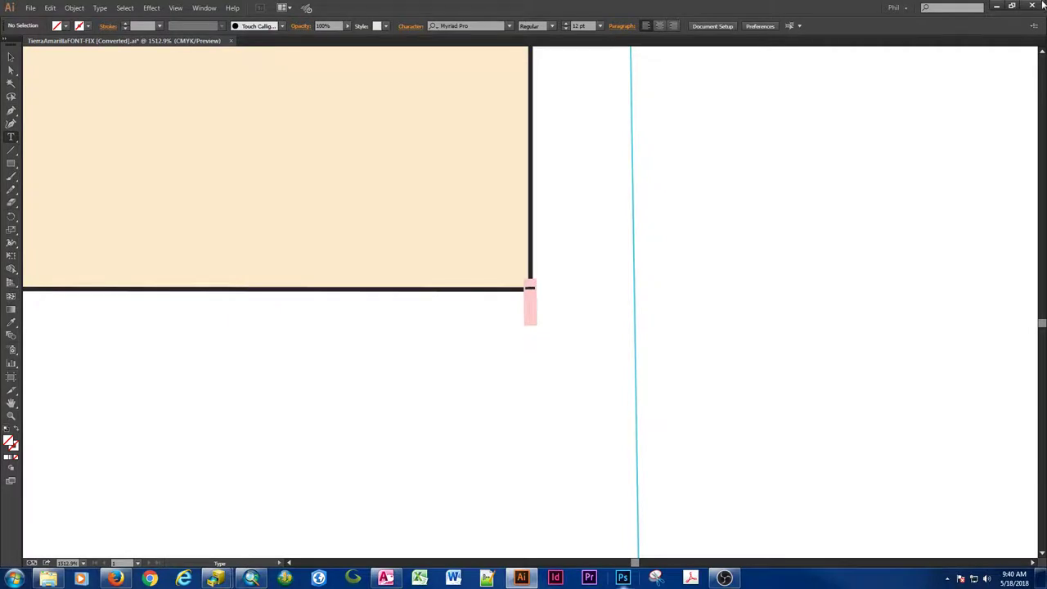
Select each layer's artwork in turn, from the NM 10,000 ft grid down to Other.
mouse_move(1043, 16)
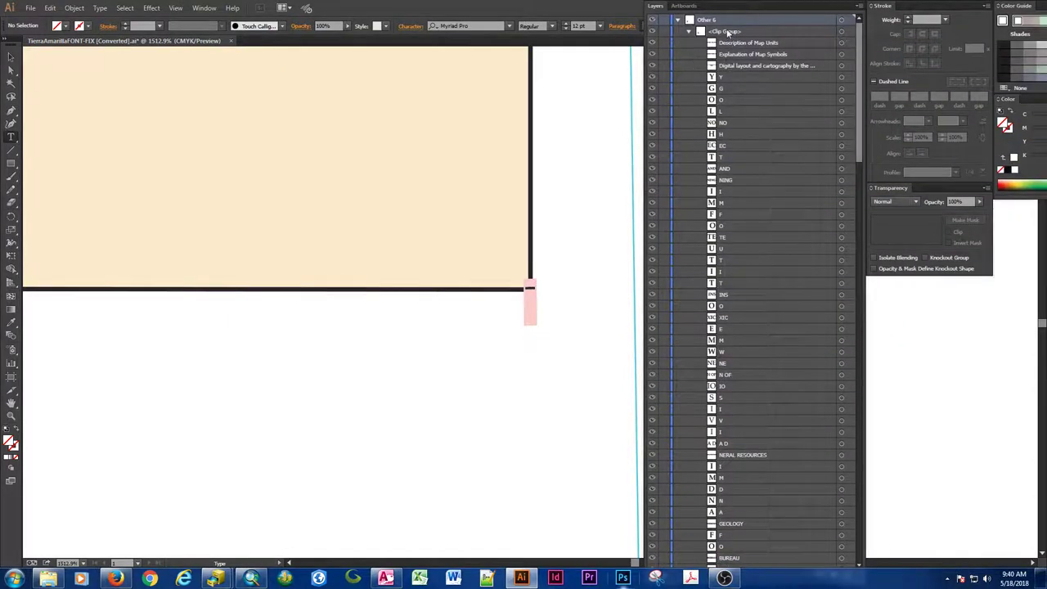
left_click(849, 33)
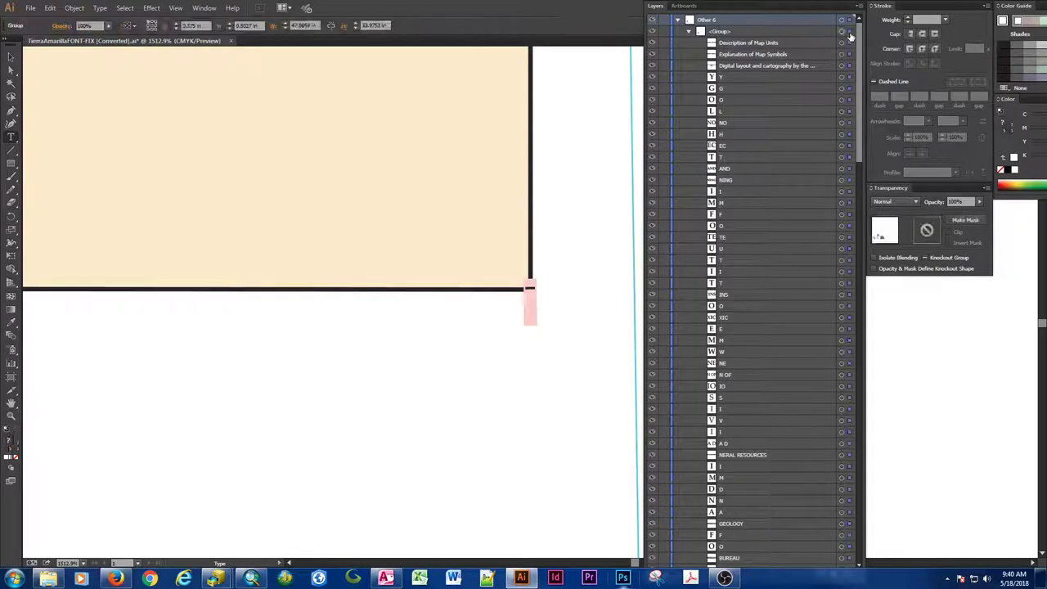
left_click(689, 31)
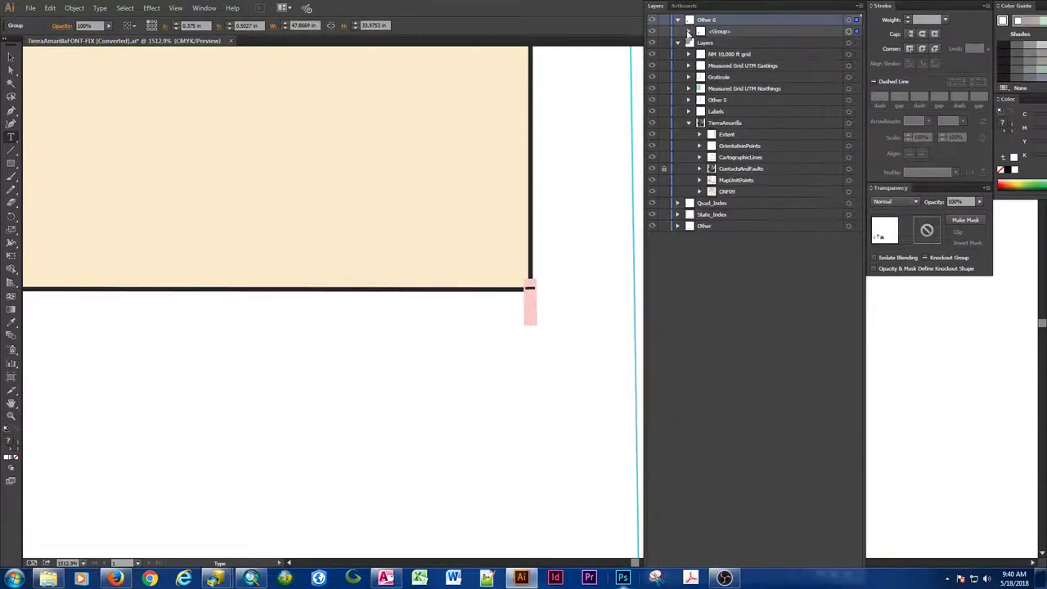
left_click(856, 54)
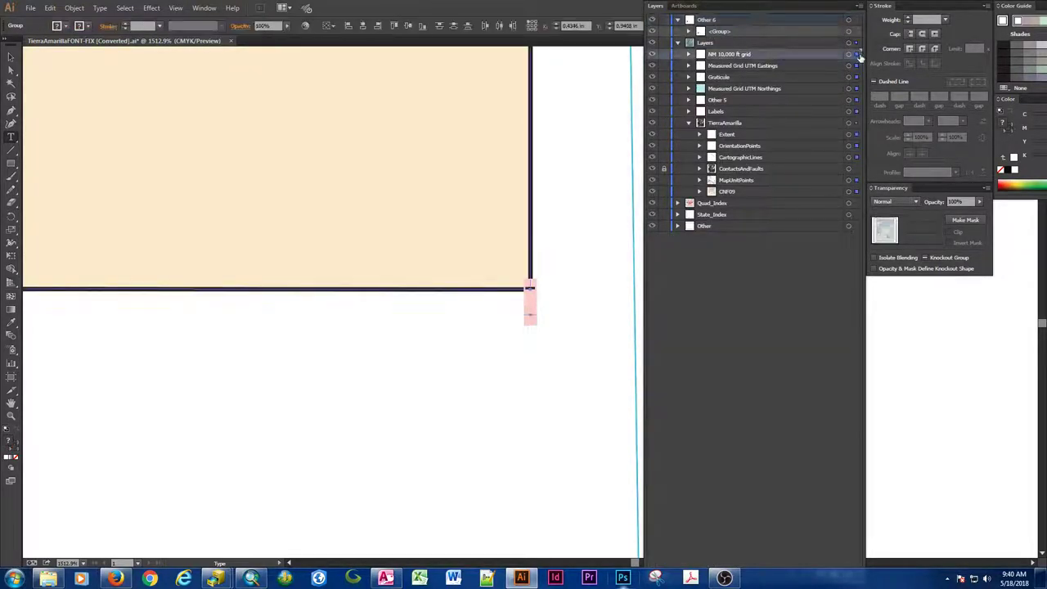
left_click(856, 65)
left_click(856, 77)
left_click(856, 88)
left_click(856, 100)
left_click(856, 111)
left_click(856, 134)
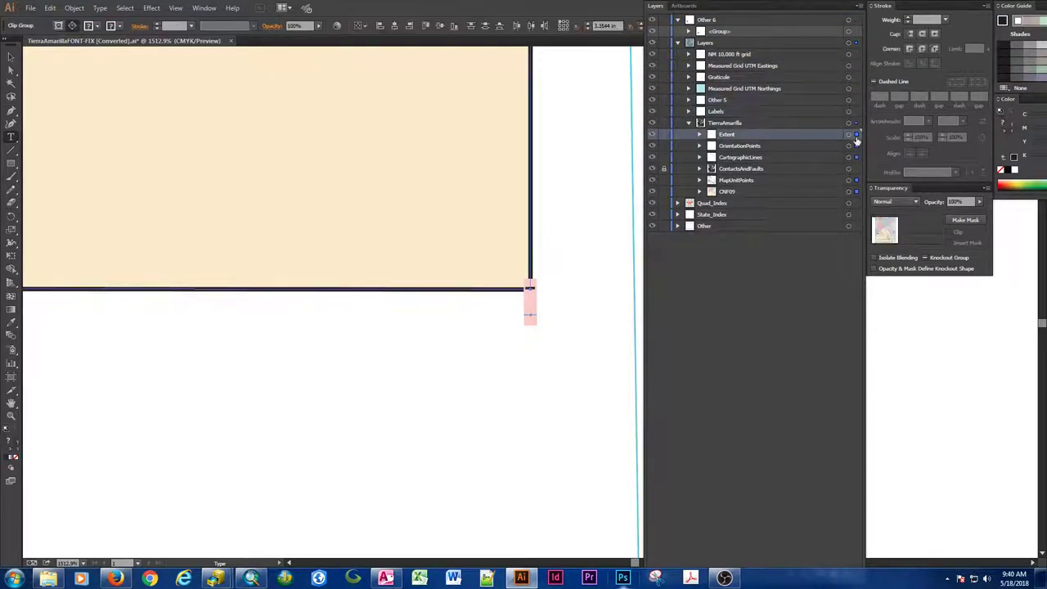
left_click(856, 145)
left_click(857, 157)
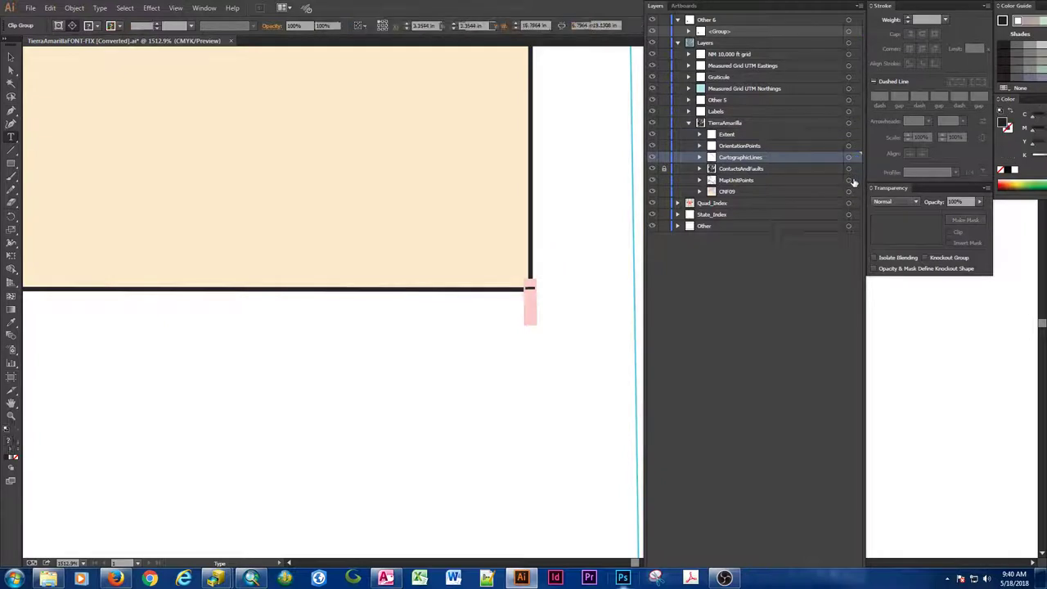
left_click(854, 169)
left_click(855, 180)
left_click(855, 191)
left_click(855, 202)
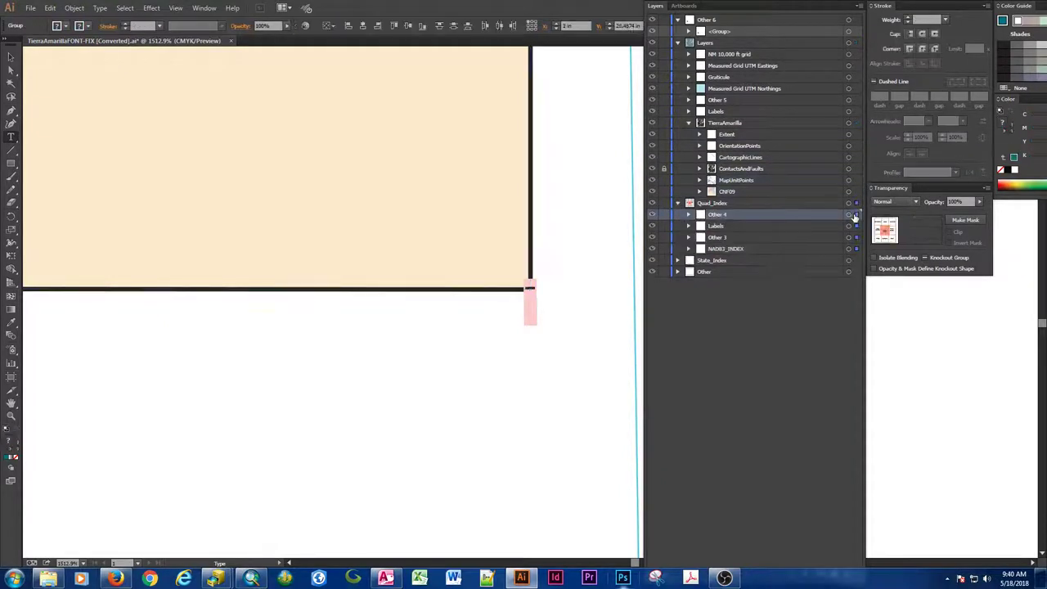
left_click(855, 215)
left_click(855, 225)
left_click(854, 237)
left_click(855, 249)
left_click(855, 260)
left_click(854, 283)
left_click(856, 294)
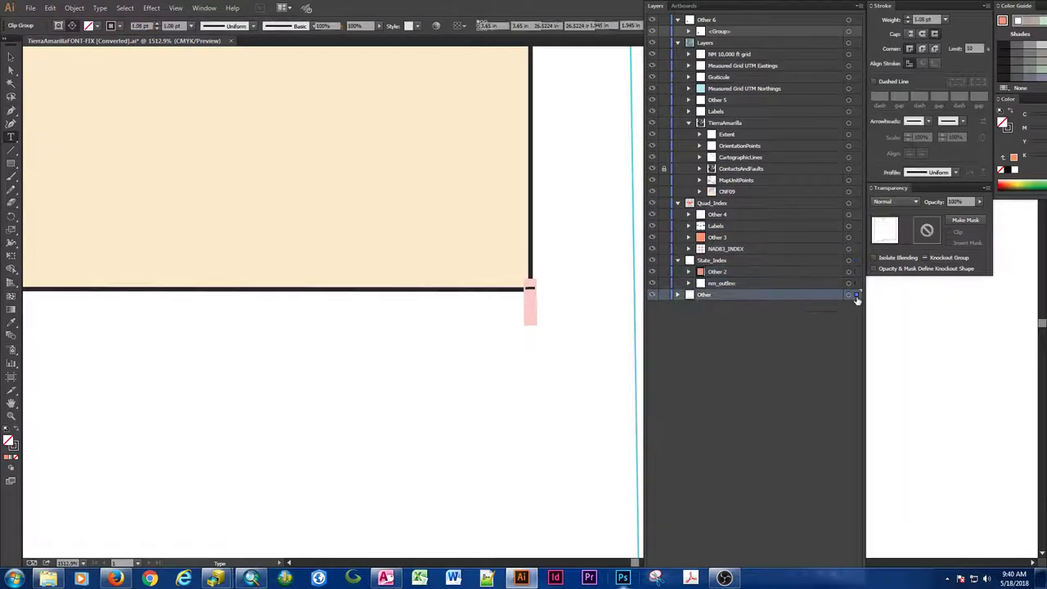
Expand Other, nm_outline, Other 2, NAD83_INDEX, Other 3, quad Labels, Other 4 and CNF09 to inspect their groups.
left_click(677, 295)
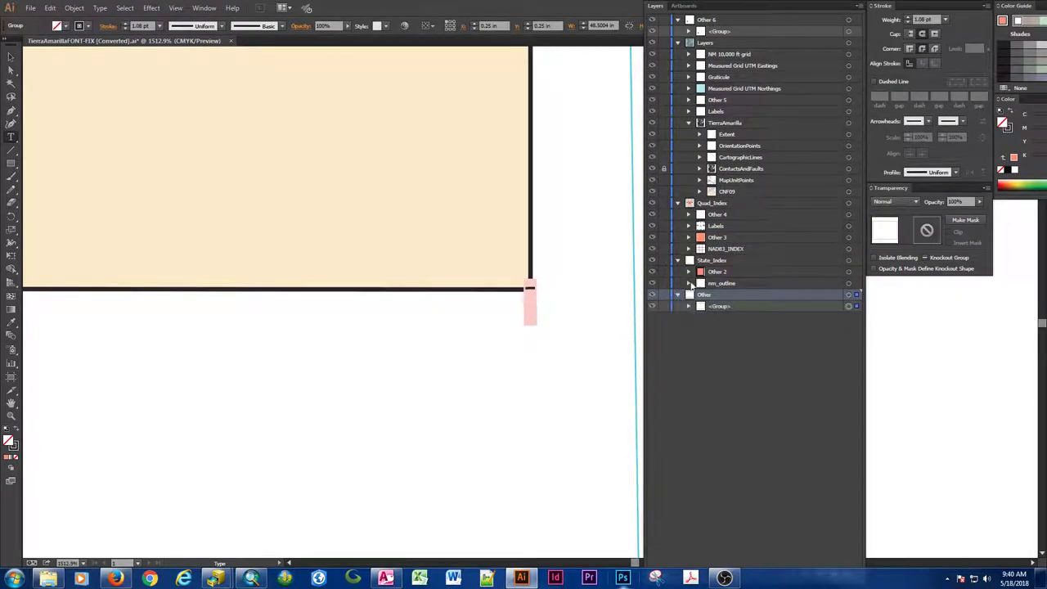
left_click(688, 283)
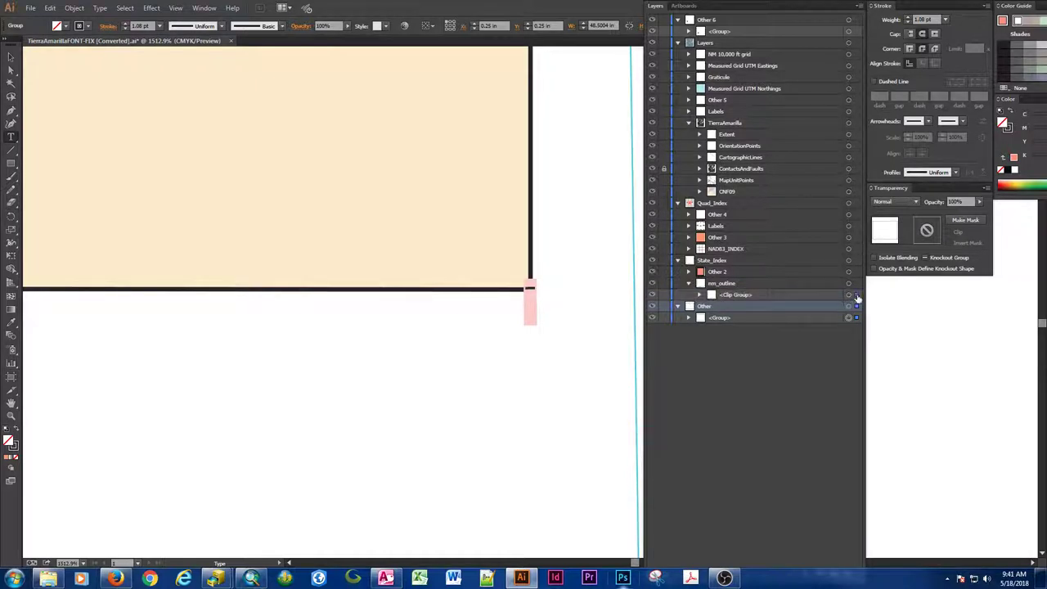
left_click(856, 294)
left_click(689, 273)
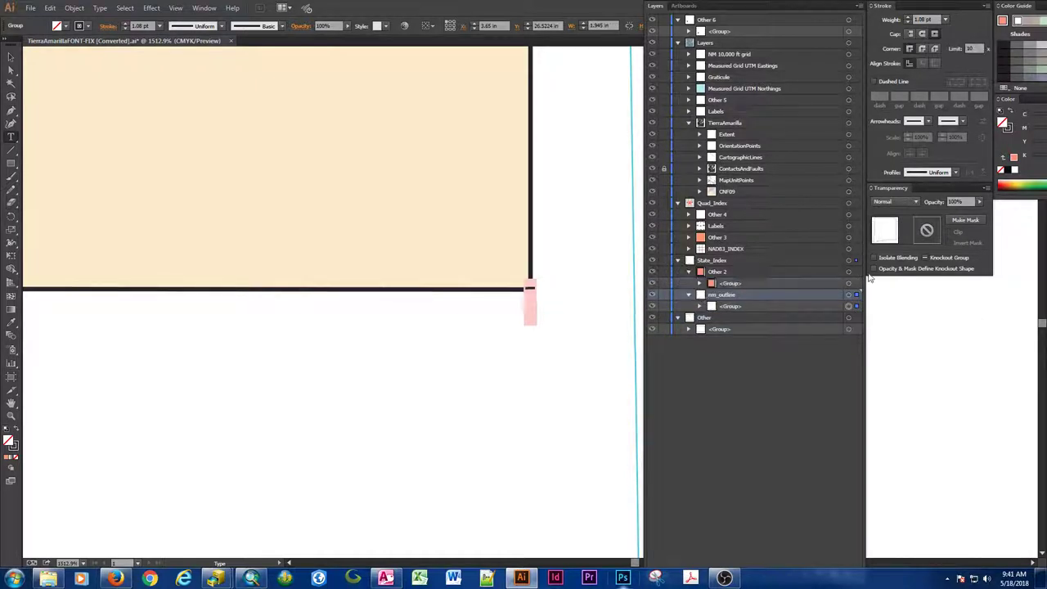
left_click(855, 283)
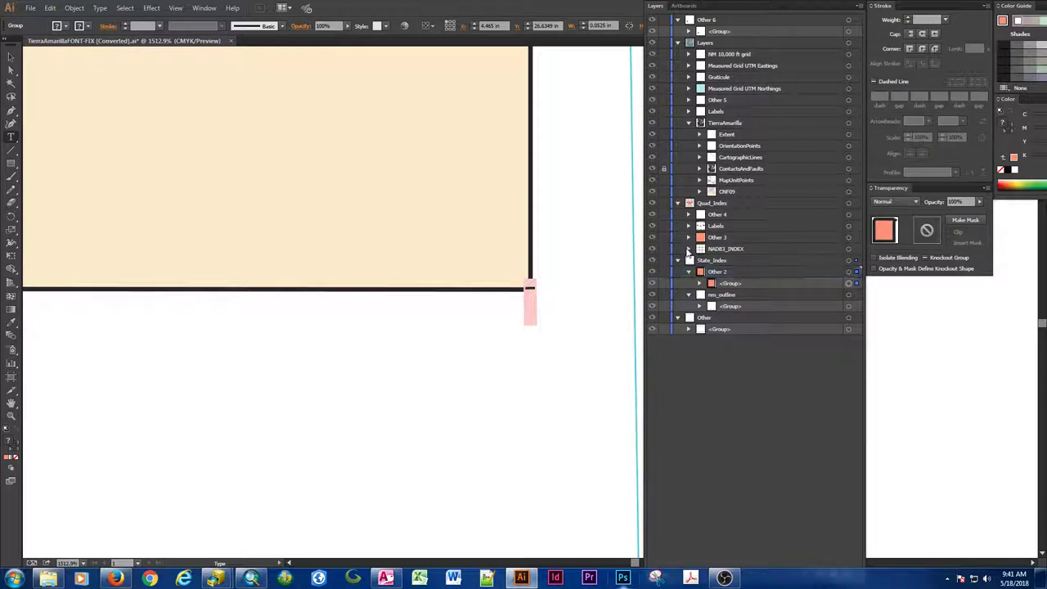
left_click(689, 250)
left_click(856, 260)
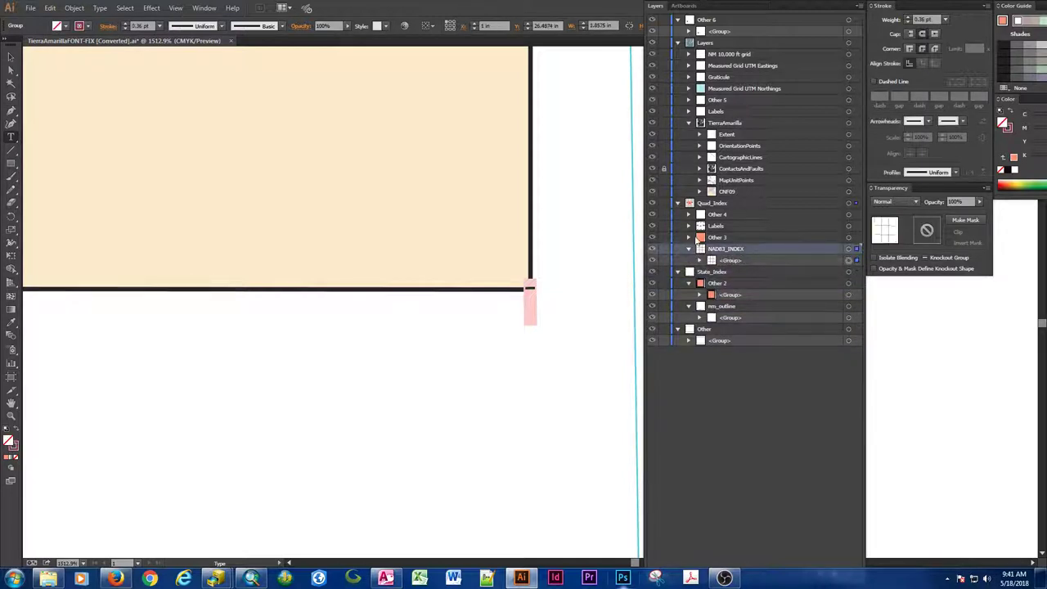
left_click(689, 237)
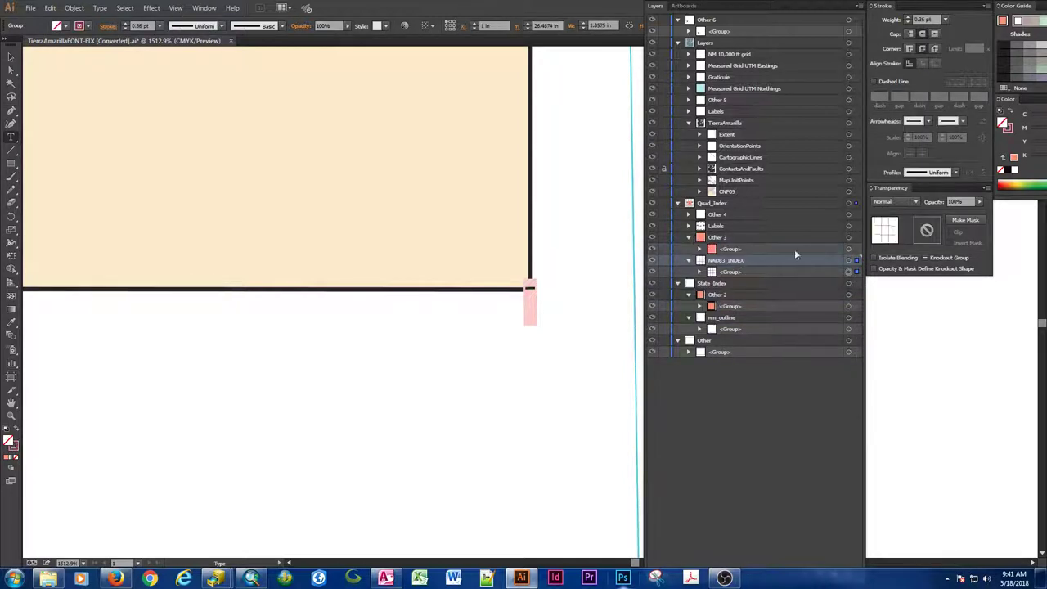
left_click(689, 226)
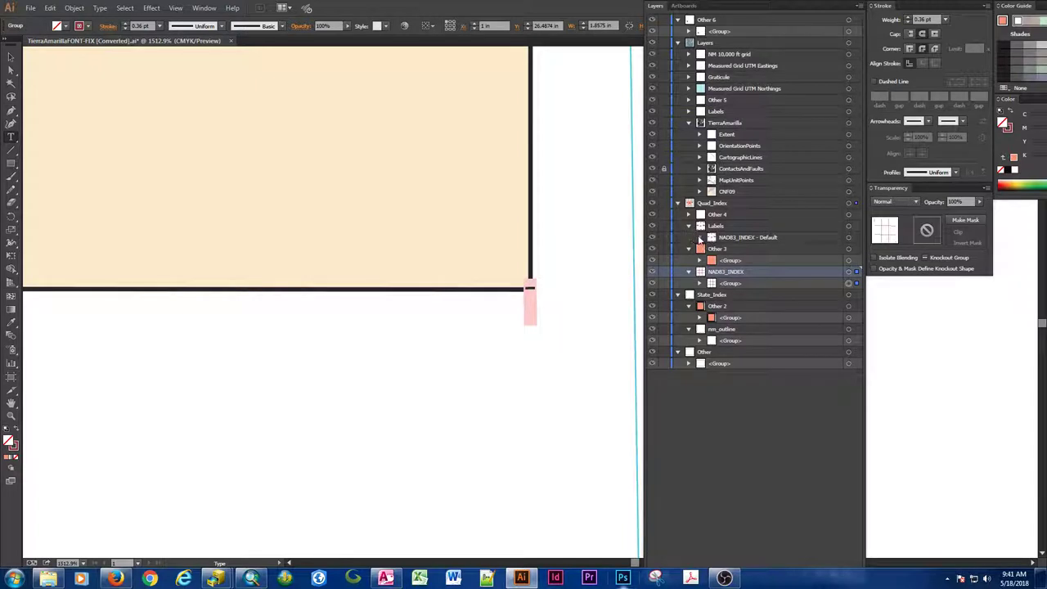
left_click(699, 237)
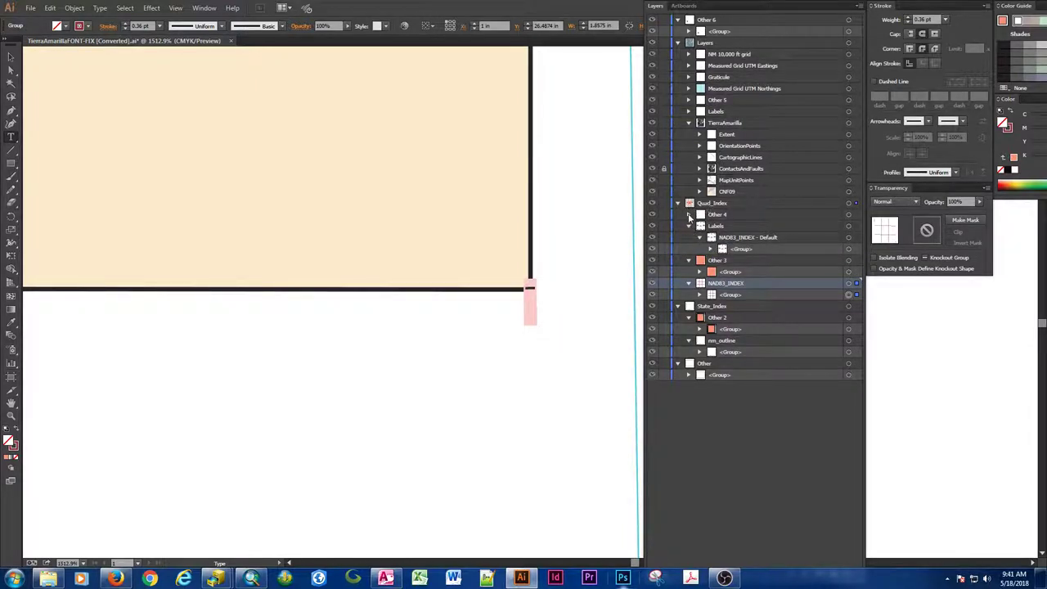
left_click(689, 215)
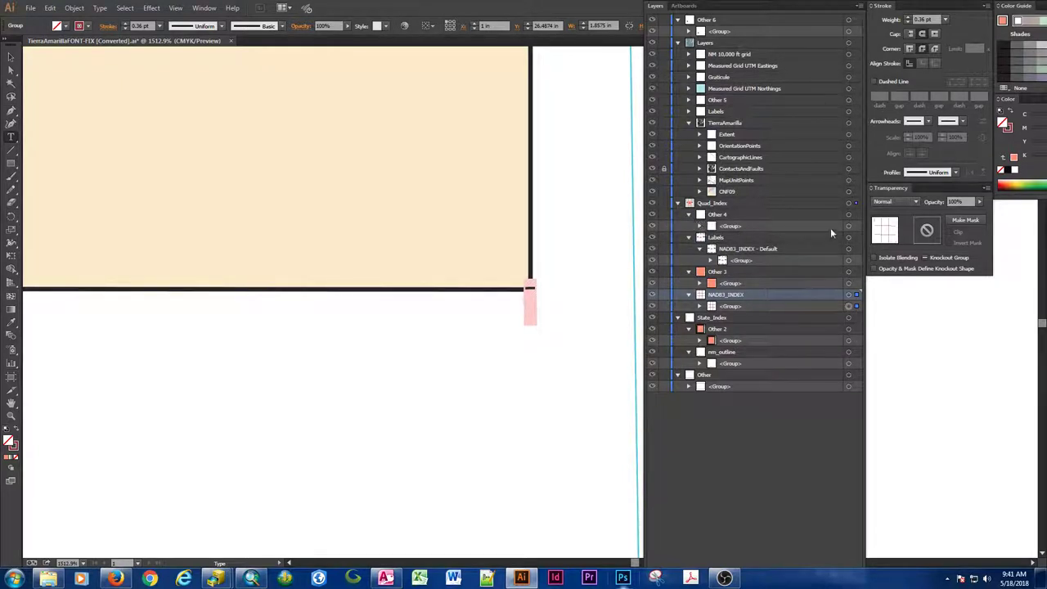
left_click(700, 192)
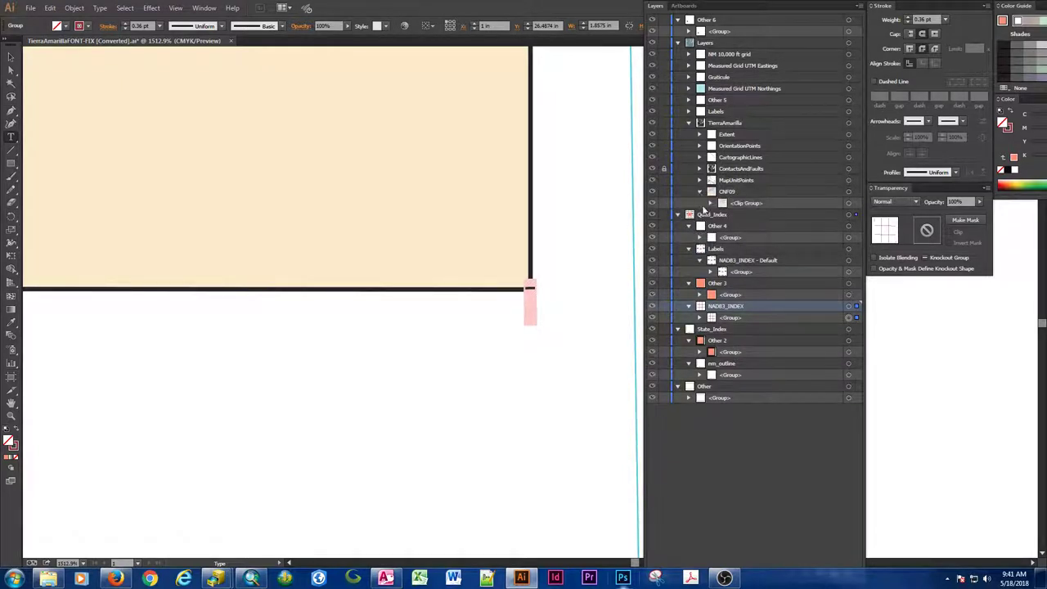
left_click(848, 203)
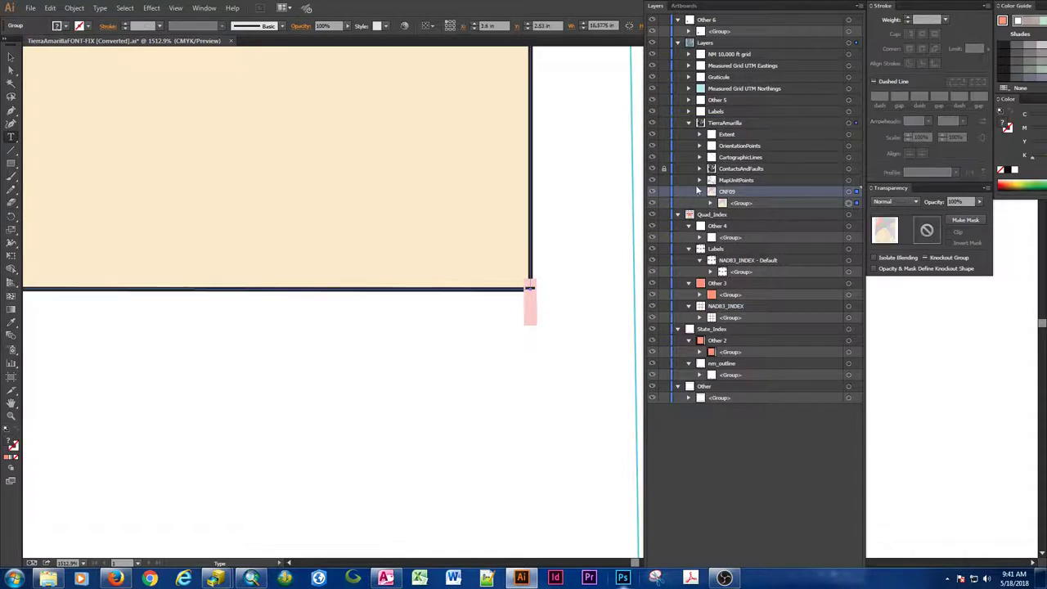
Expand MapUnitPoints and CartographicLines, lock ContactsAndFaults, and expand its clip group.
left_click(699, 179)
left_click(848, 180)
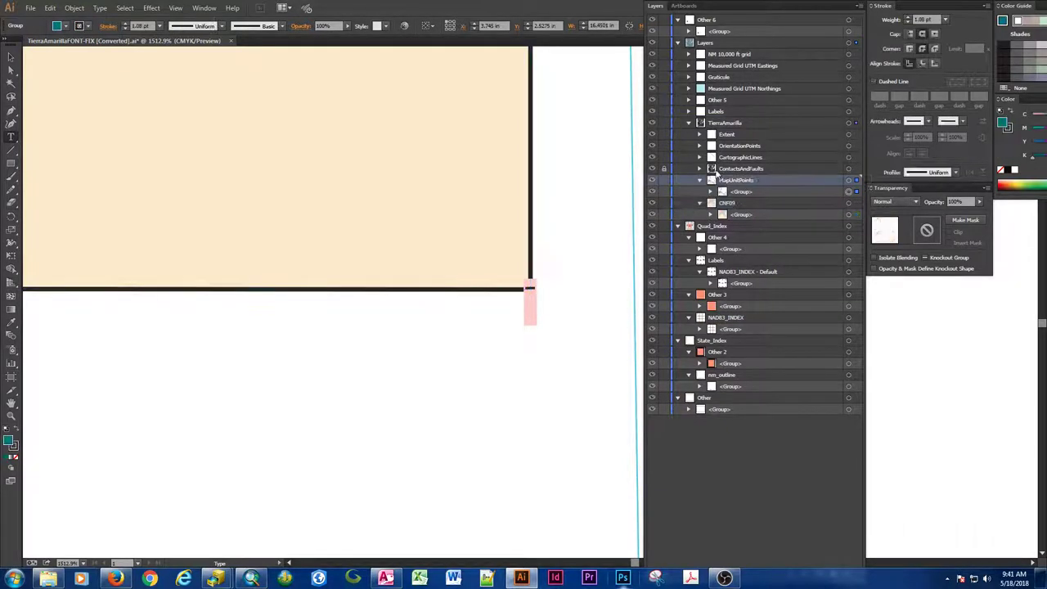
left_click(700, 157)
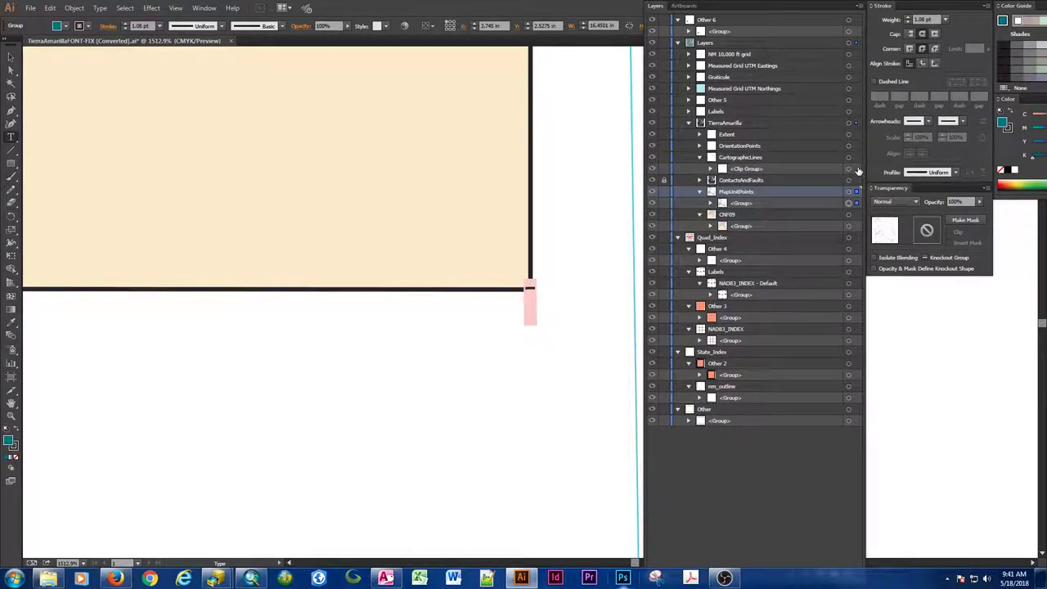
left_click(848, 169)
left_click(699, 180)
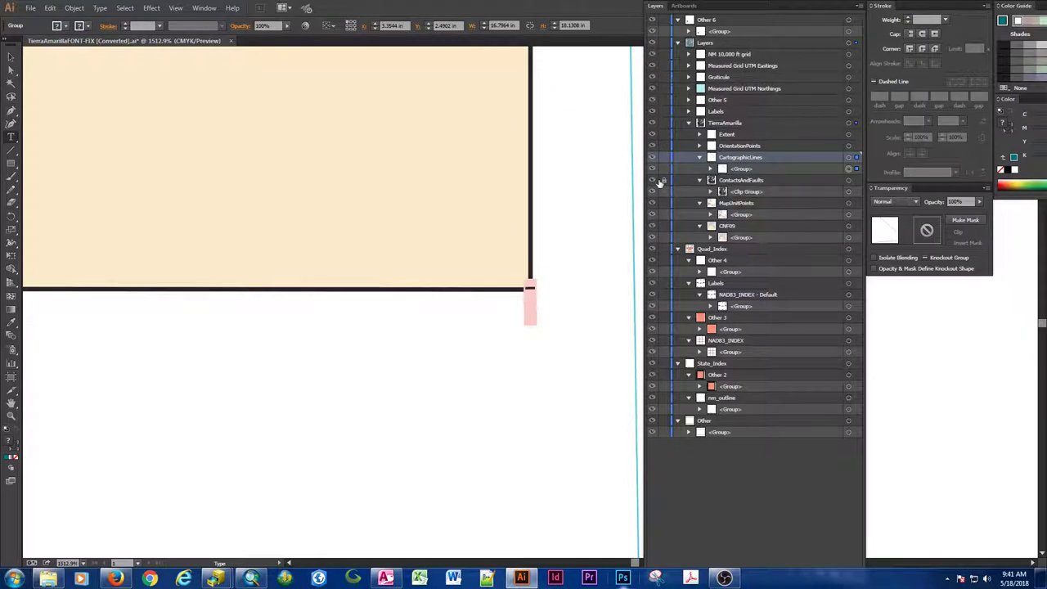
left_click(665, 180)
left_click(711, 191)
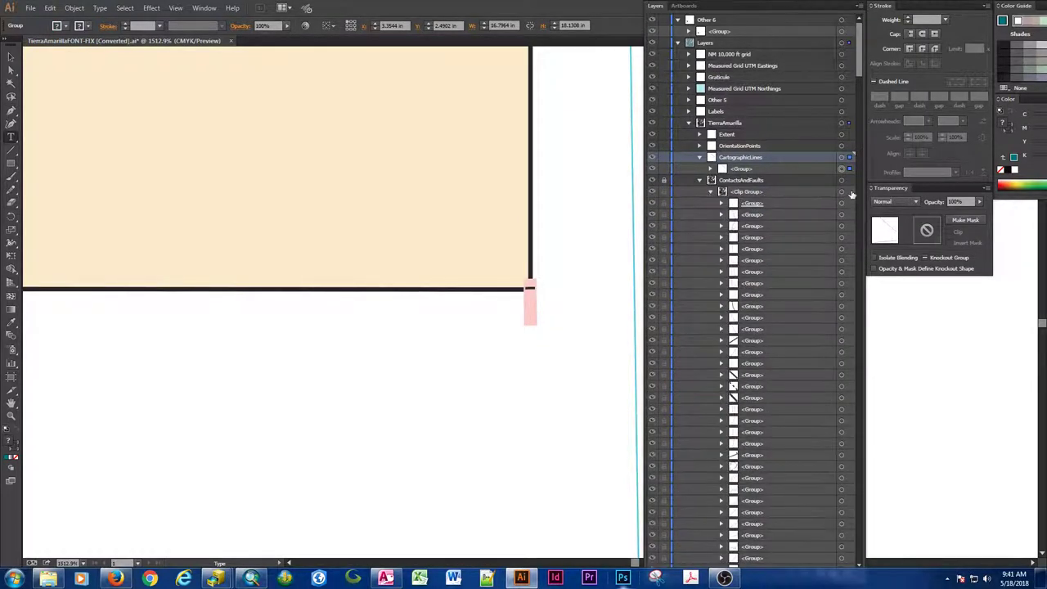
Select only the clipping path inside the ContactsAndFaults clip group.
left_click(851, 193)
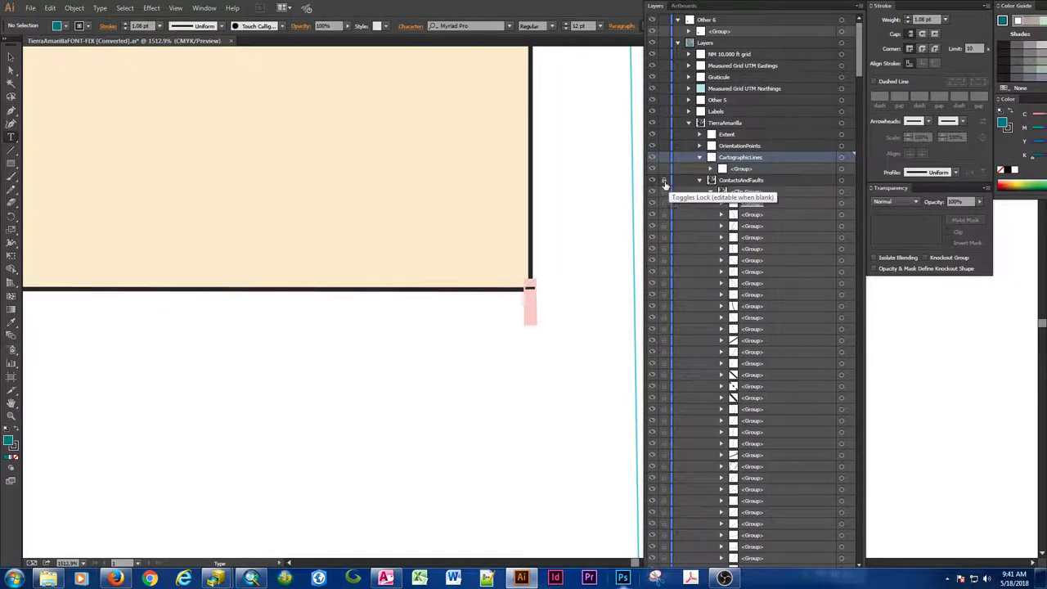
left_click(843, 193)
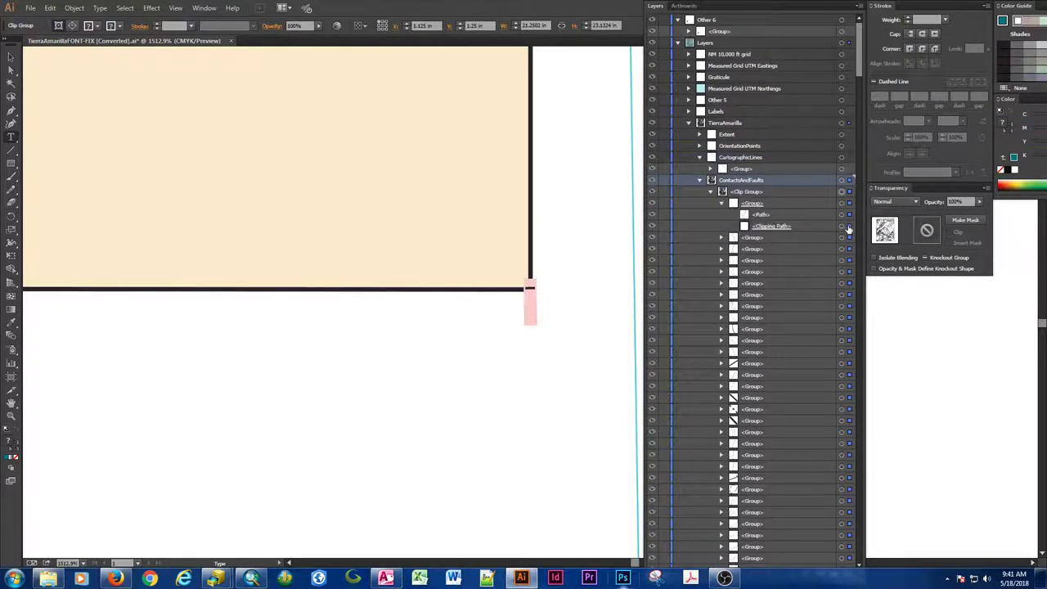
left_click(845, 227)
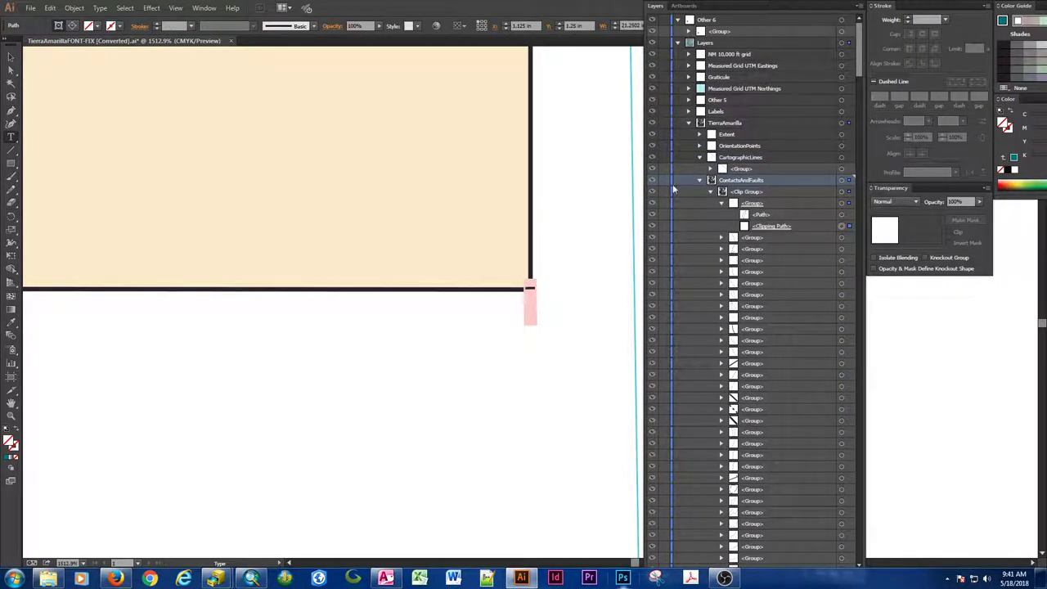
Toggle the locks on CartographicLines and ContactsAndFaults, then expand OrientationPoints.
left_click(663, 157)
left_click(664, 157)
left_click(663, 181)
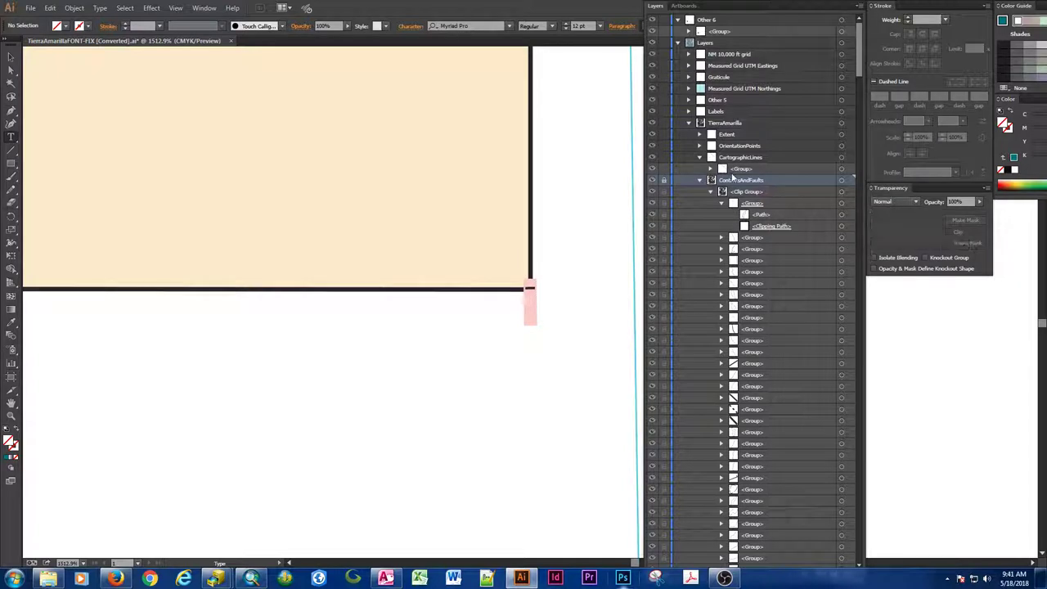
left_click(664, 180)
left_click(699, 146)
Select the OrientationPoints artwork, expand Extent, and select its MapExtentPoly and Tics artwork.
left_click(841, 157)
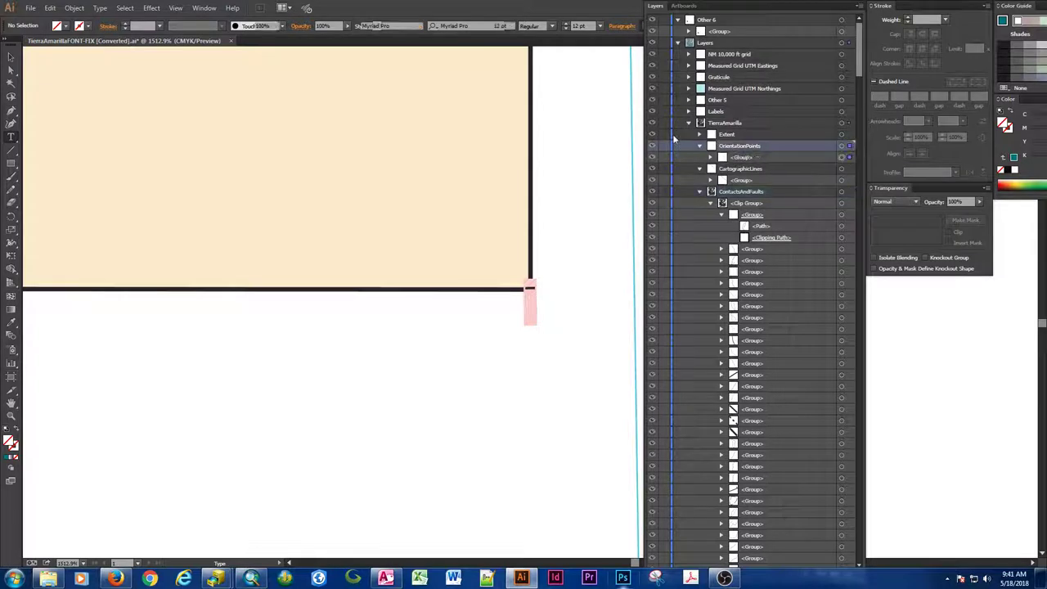
left_click(699, 134)
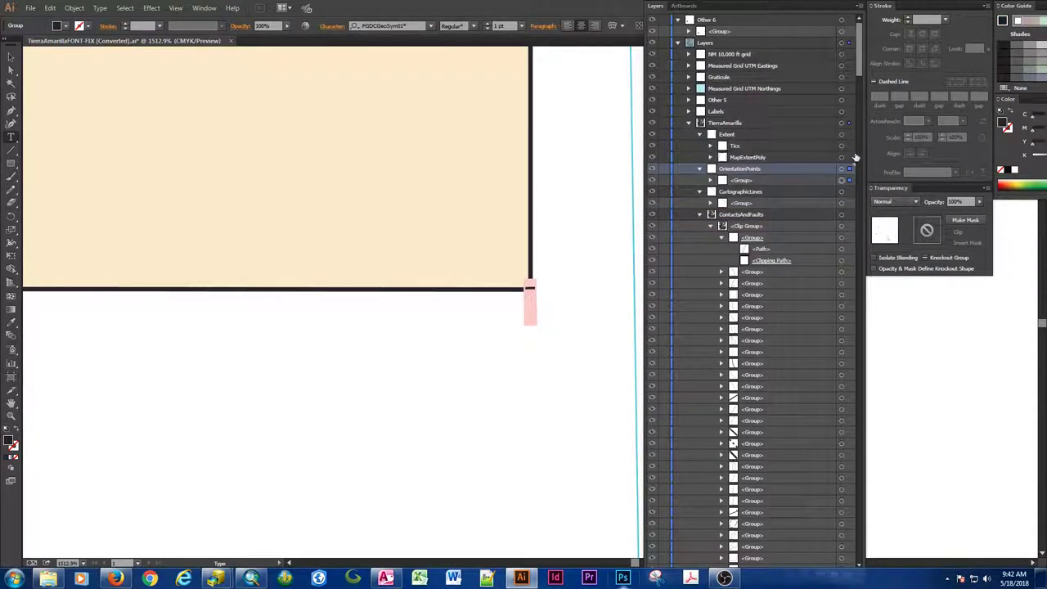
left_click(849, 157)
left_click(849, 143)
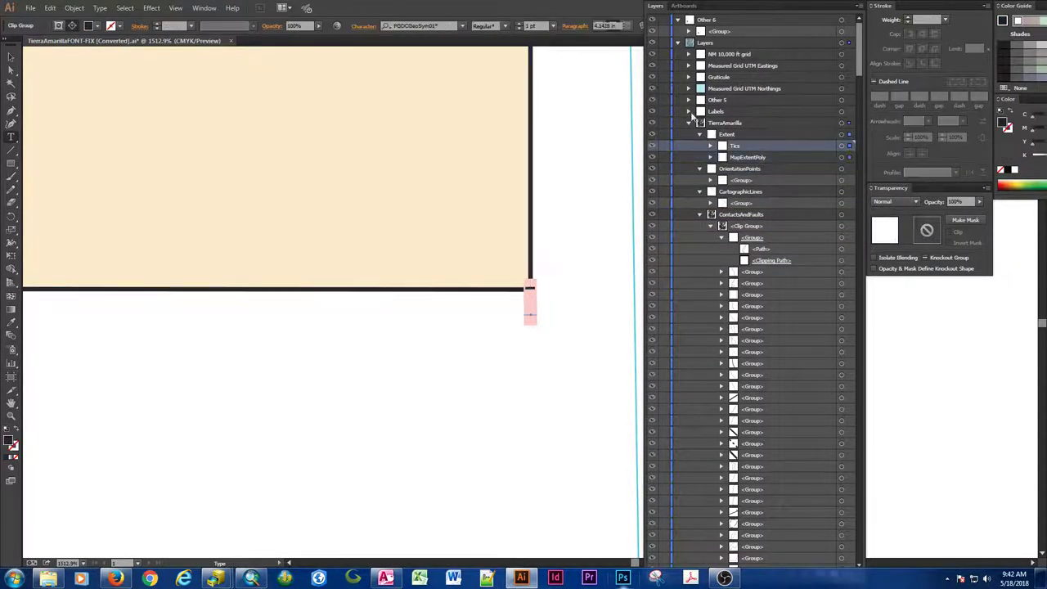
Expand Labels, Other 5, UTM Northings, Graticule, UTM Eastings and the NM 10,000 ft grid layers.
left_click(690, 113)
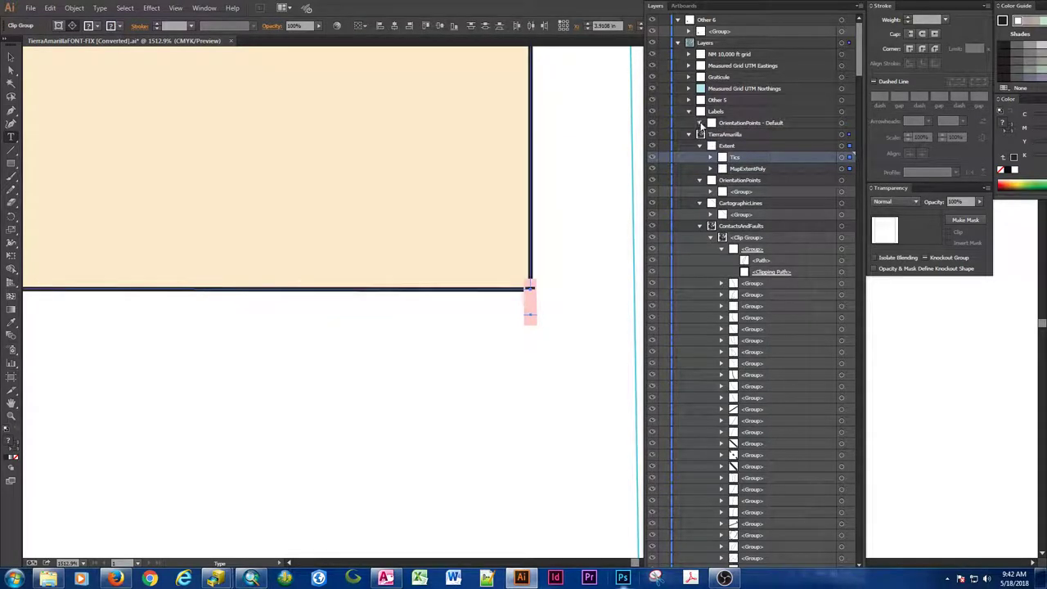
left_click(699, 123)
left_click(688, 101)
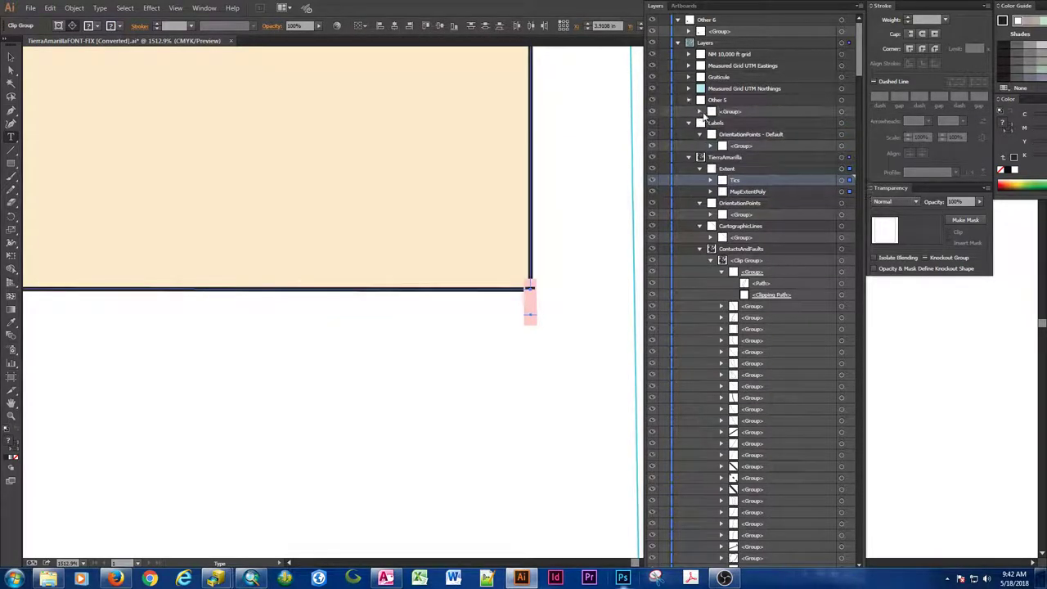
left_click(700, 112)
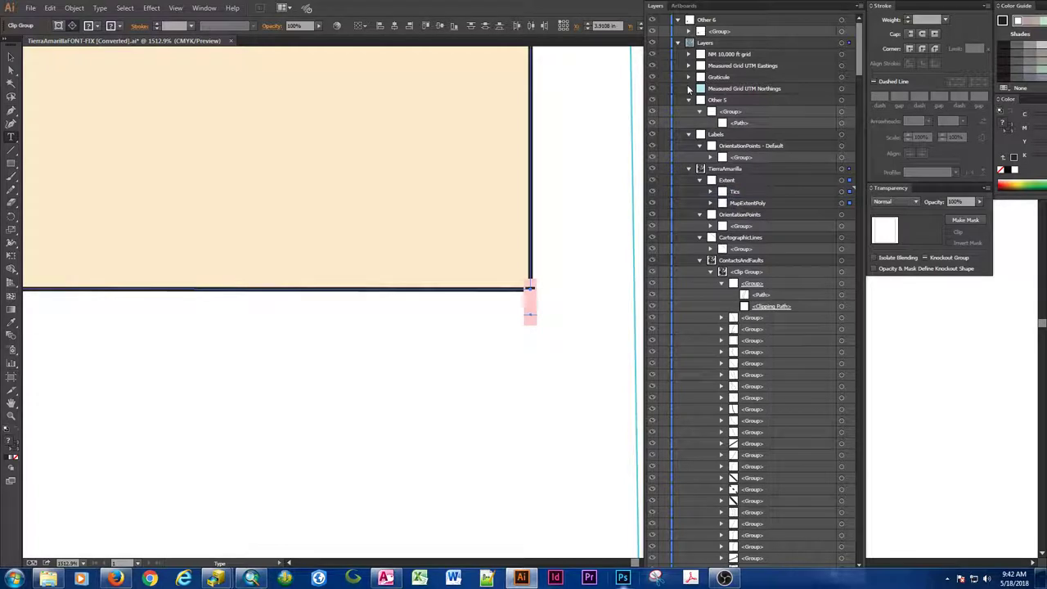
left_click(688, 88)
left_click(699, 100)
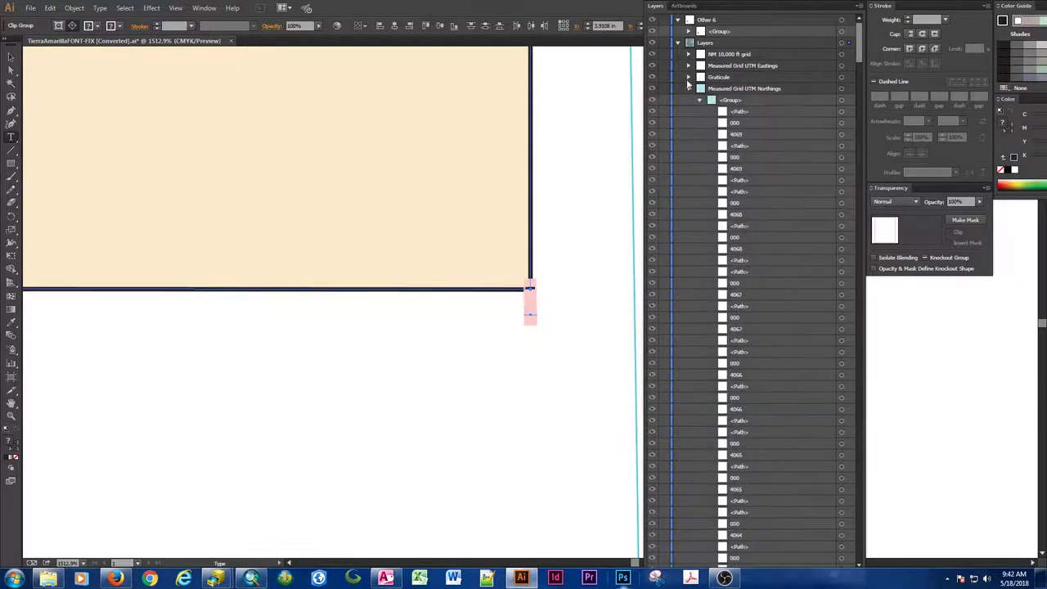
left_click(688, 77)
left_click(699, 88)
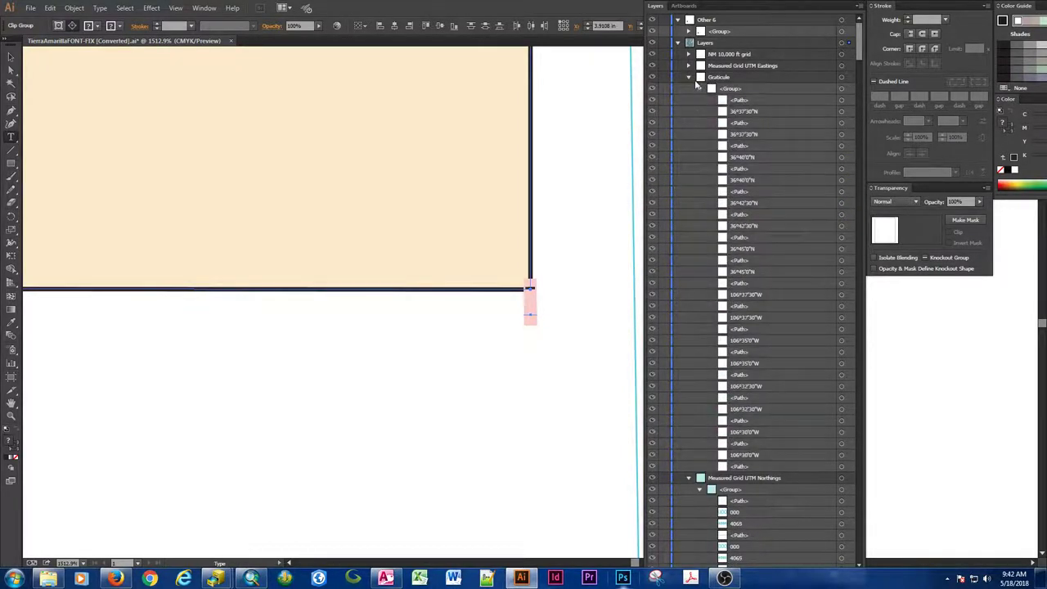
left_click(688, 66)
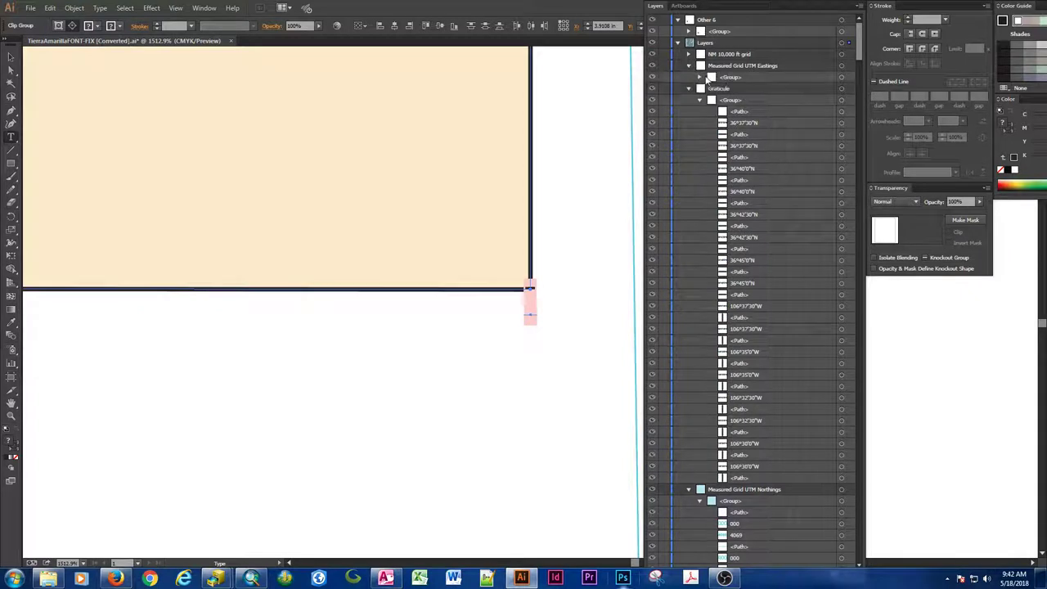
left_click(700, 77)
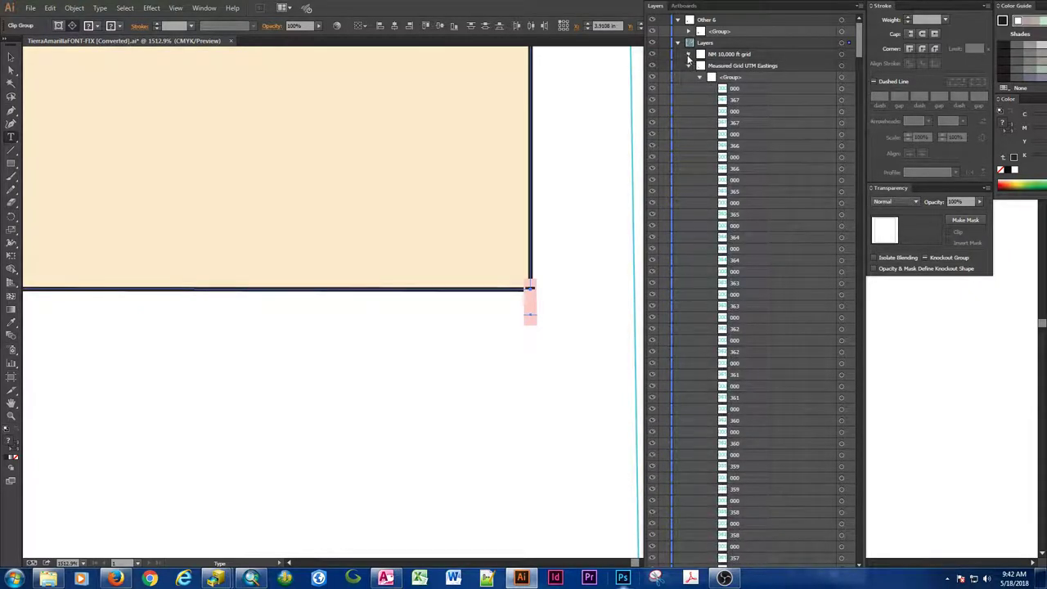
left_click(688, 55)
left_click(699, 66)
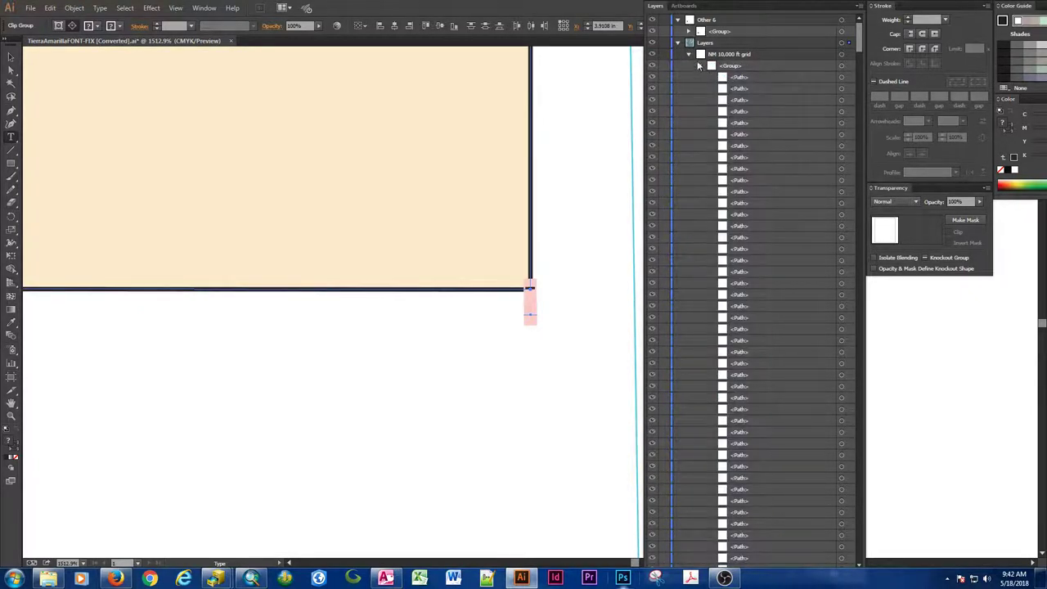
Collapse the NM grid, UTM Eastings, Graticule, UTM Northings, Other 5 and ContactsAndFaults layers.
left_click(688, 54)
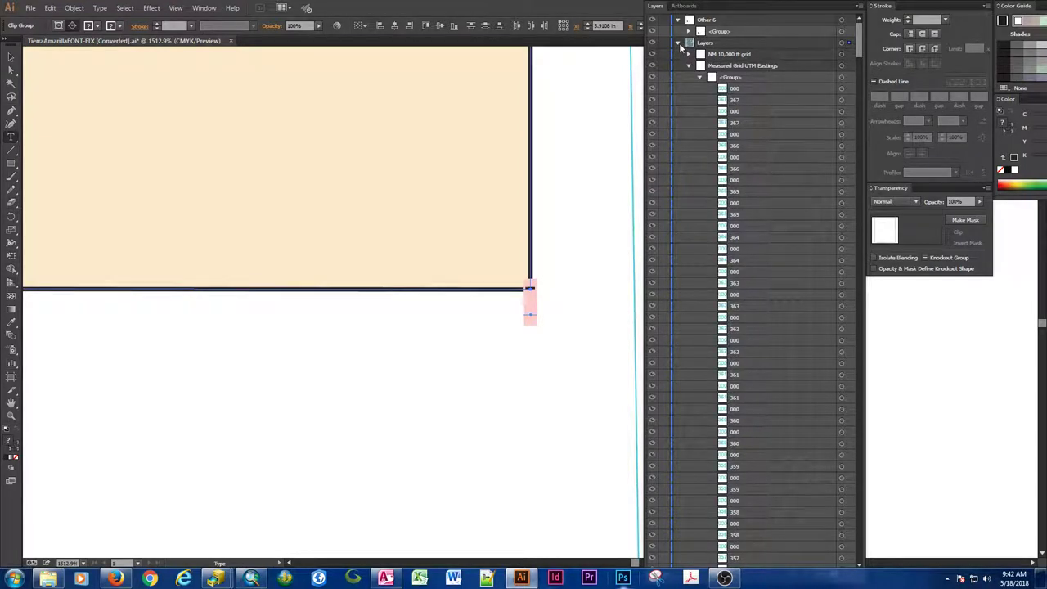
left_click(679, 46, "alt")
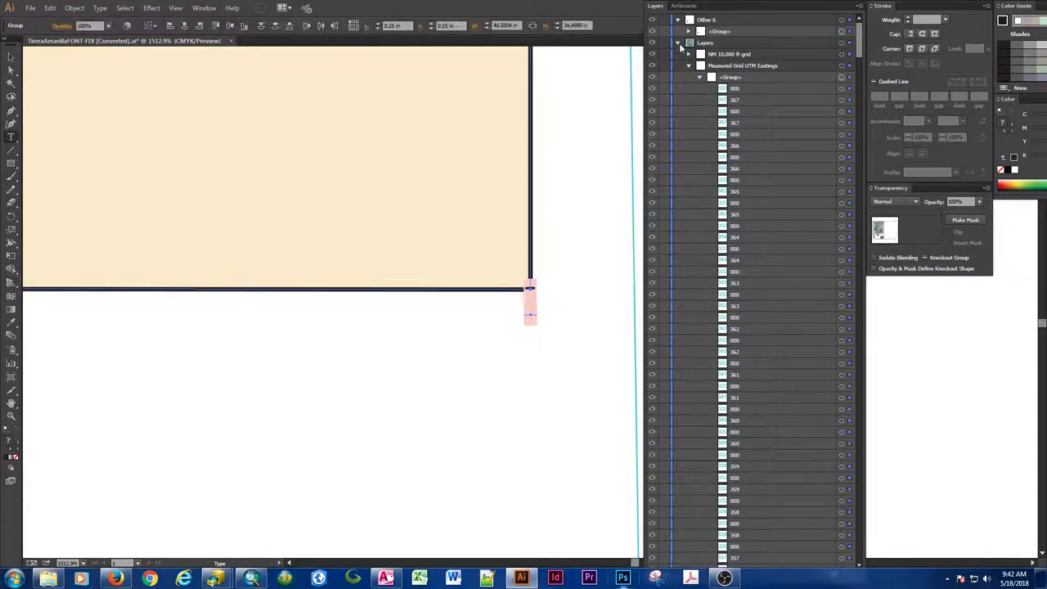
left_click(689, 66)
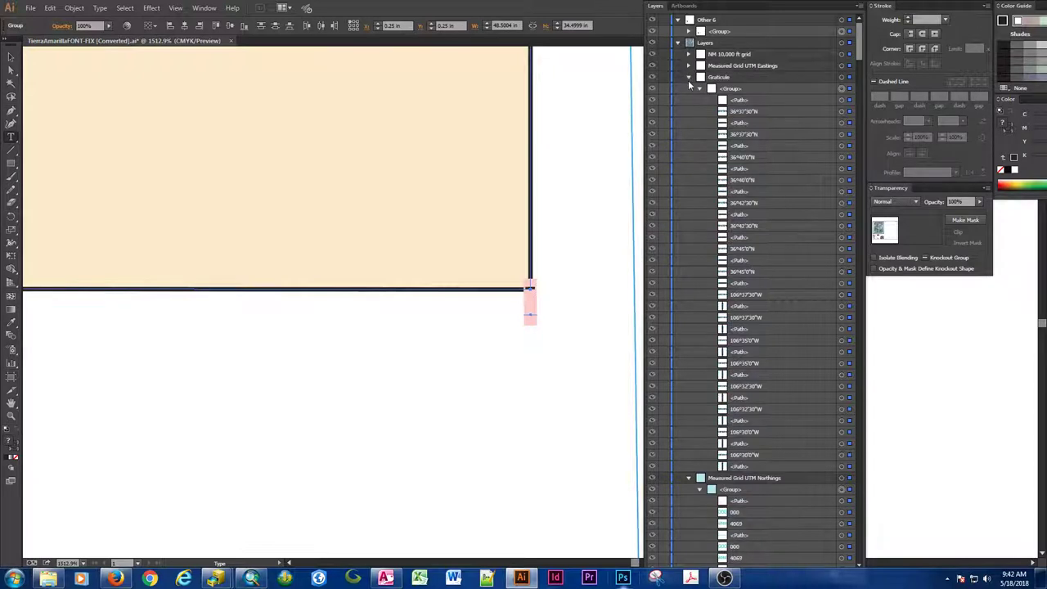
left_click(688, 78)
left_click(687, 88)
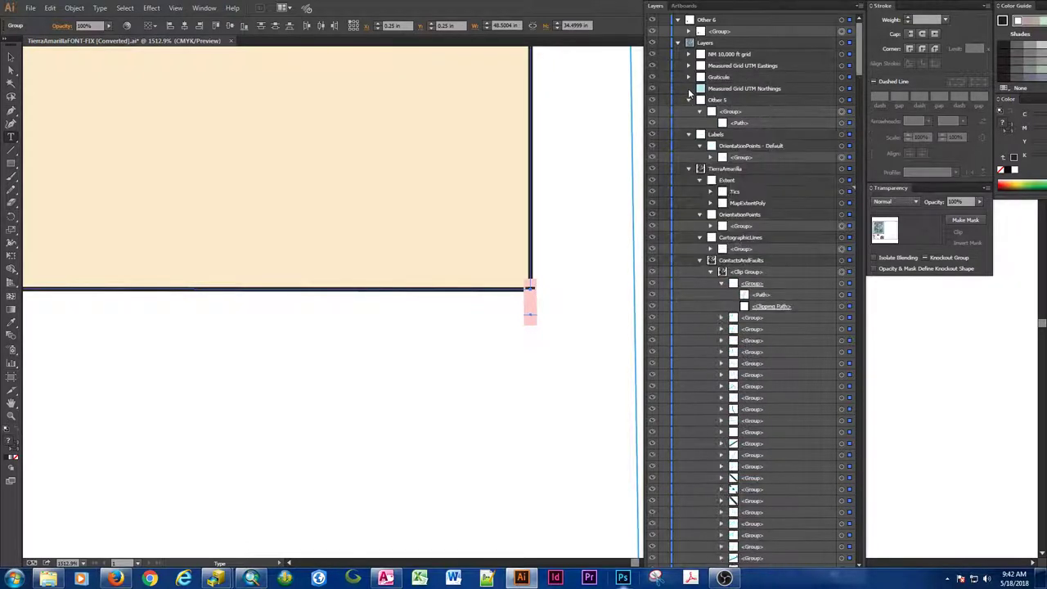
left_click(688, 100)
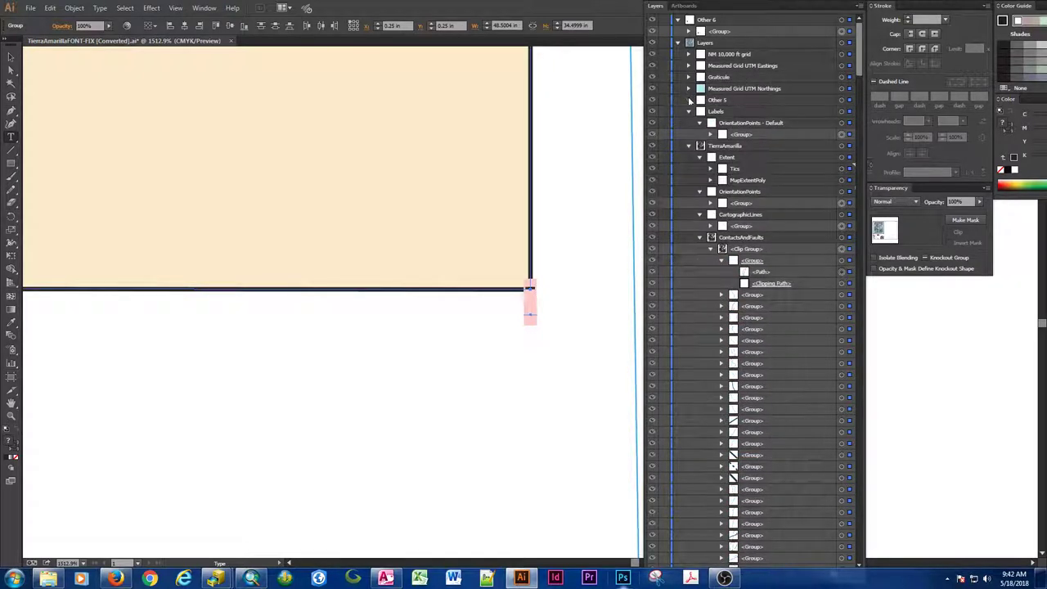
left_click(699, 237)
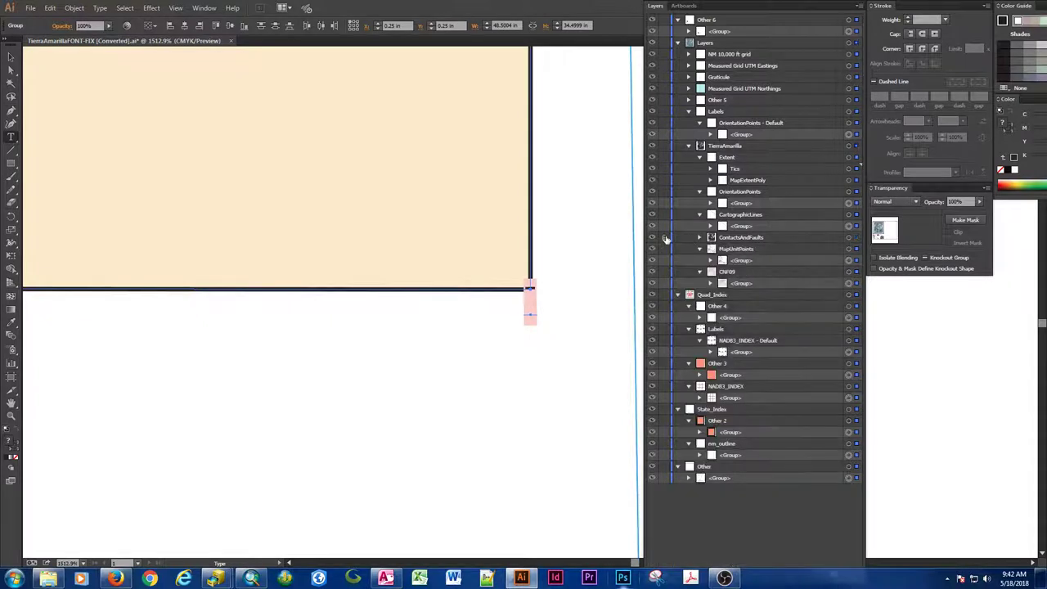
Lock ContactsAndFaults, deselect everything with Ctrl+Shift+A, then select all unlocked artwork with Ctrl+A.
left_click(663, 238)
key("ctrl+shift+a")
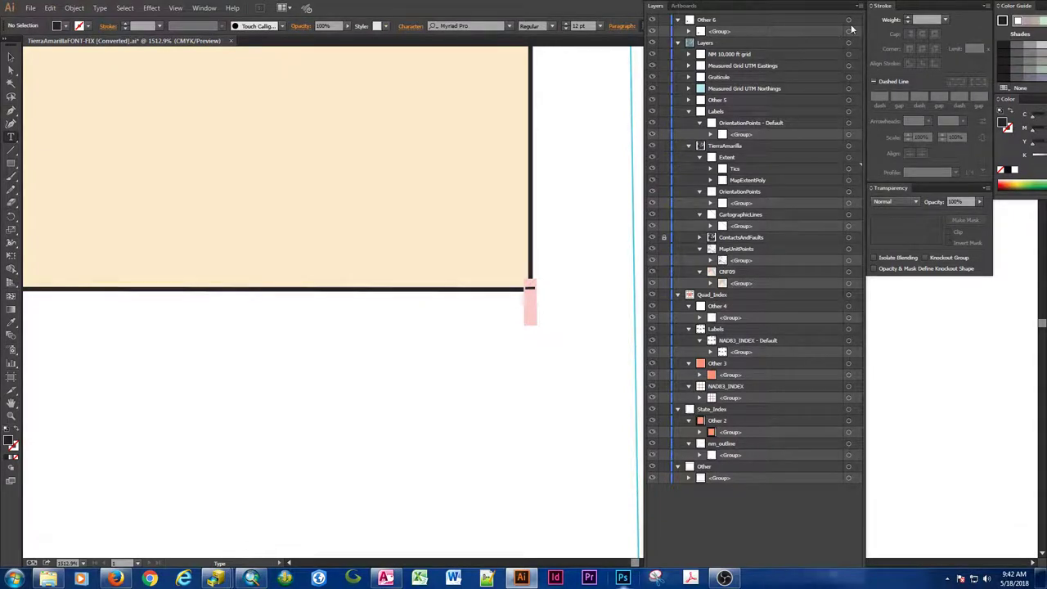
key("ctrl+a")
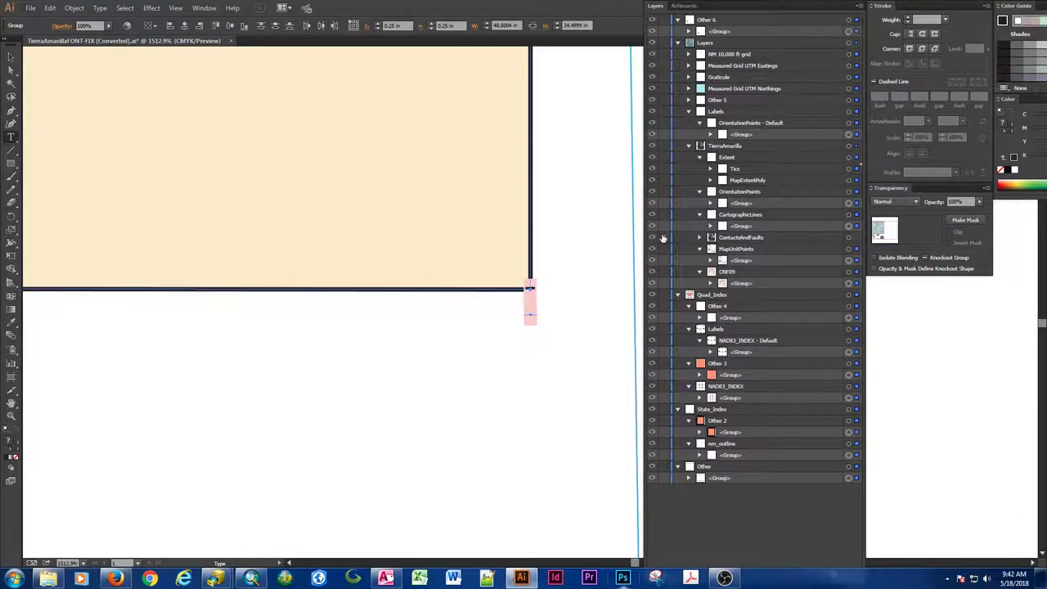
left_click(664, 238)
left_click(700, 238)
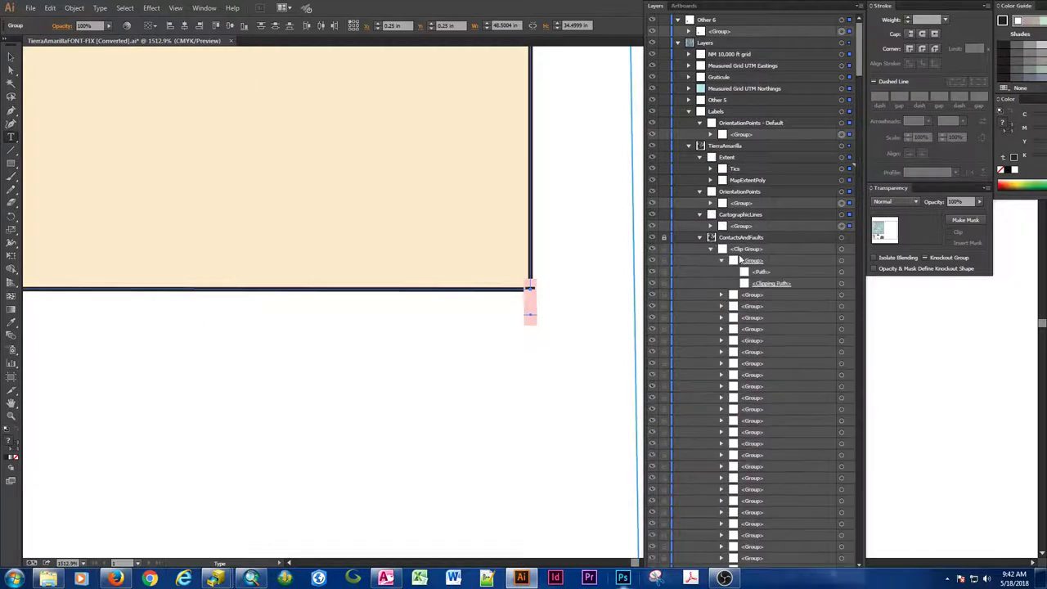
left_click(700, 238)
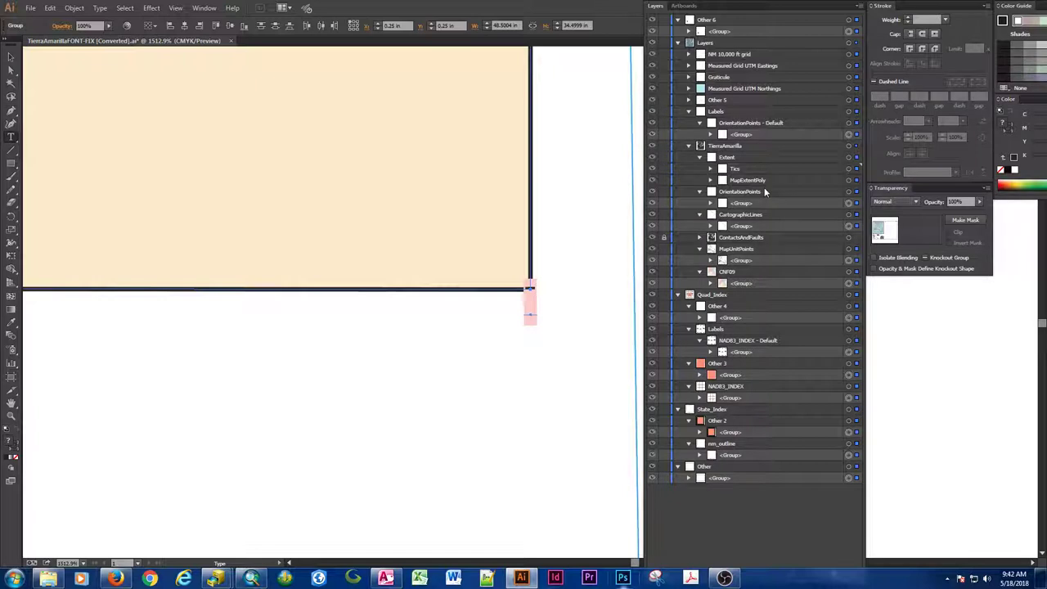
Ungroup the OrientationPoints symbol groups into separate items.
key("ctrl+a")
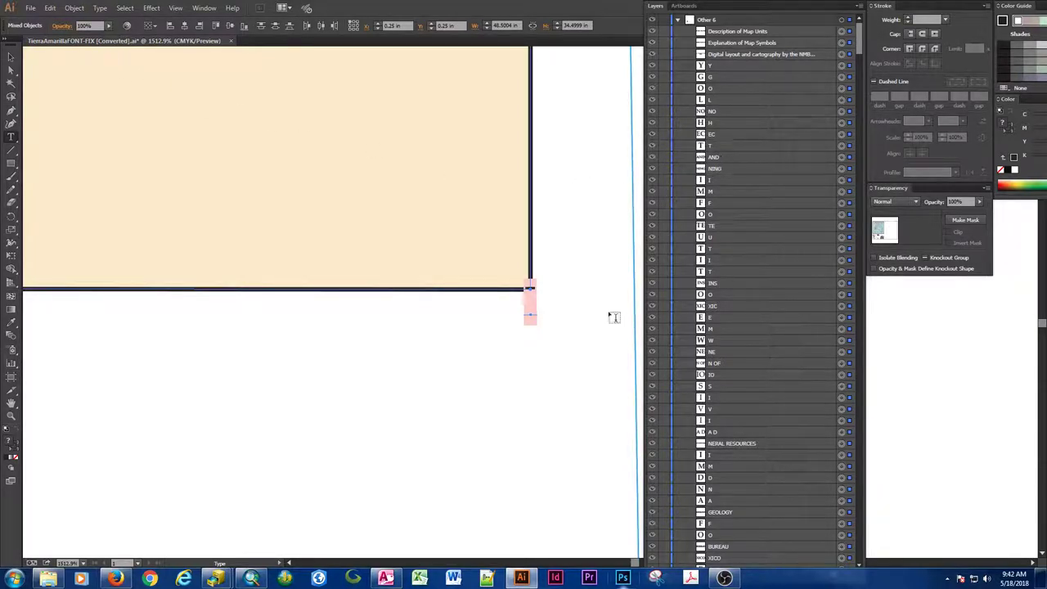
scroll(613, 316, "up", 10)
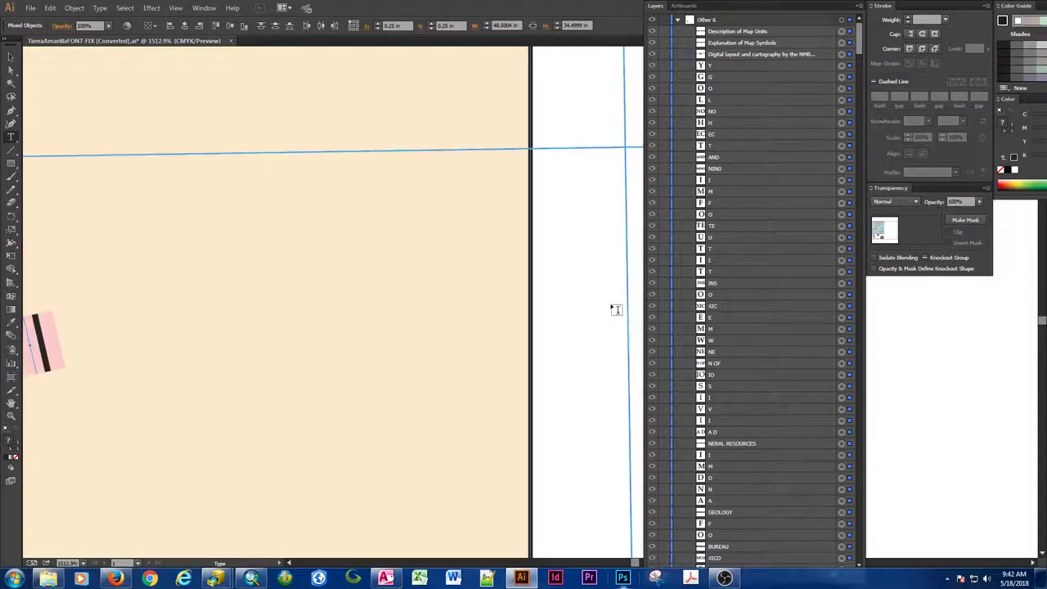
scroll(615, 309, "up", 5)
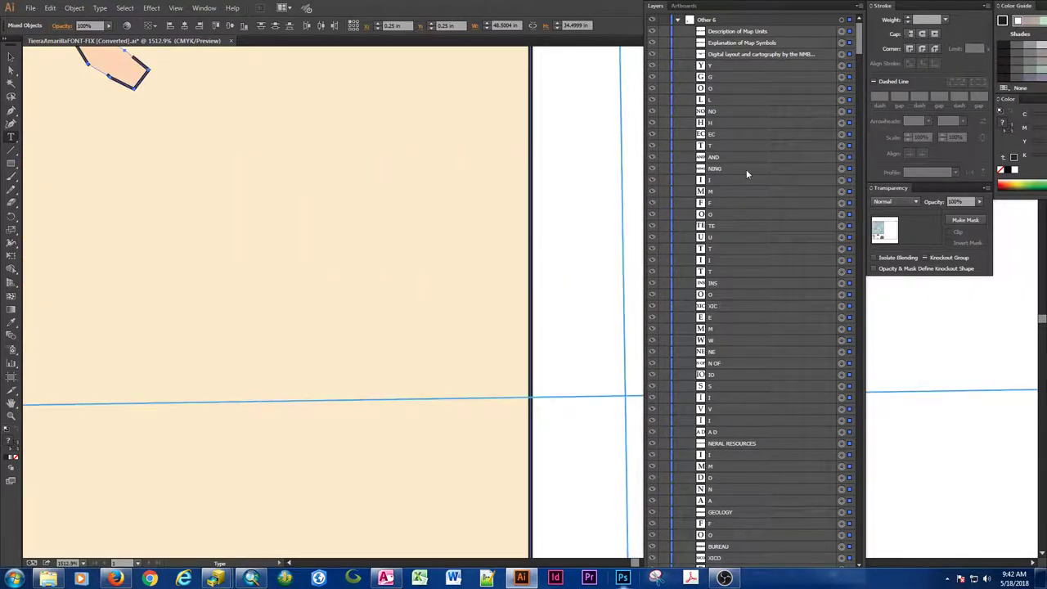
left_click(678, 19)
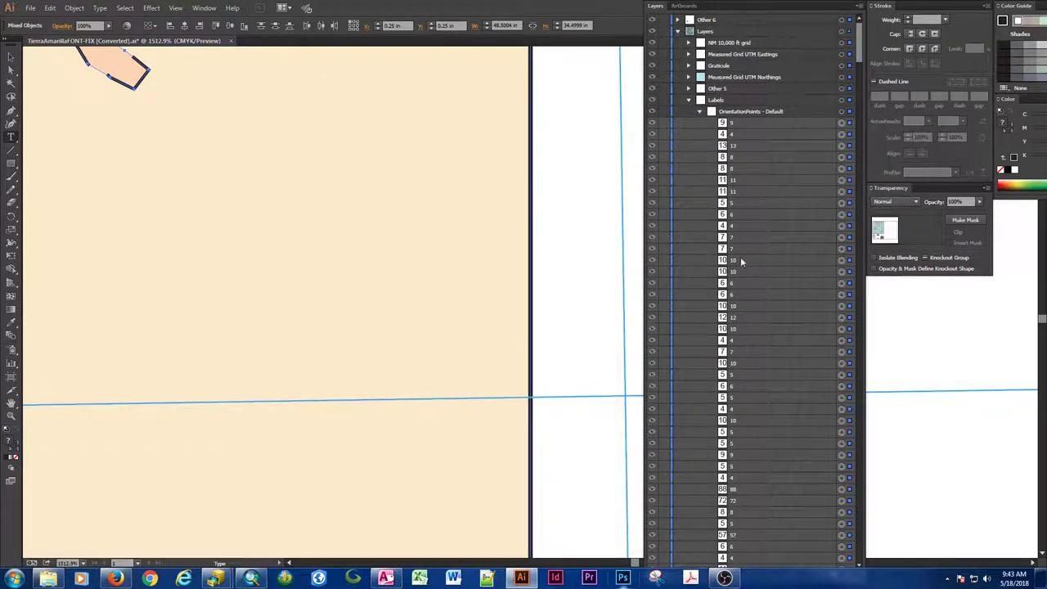
left_click(688, 100)
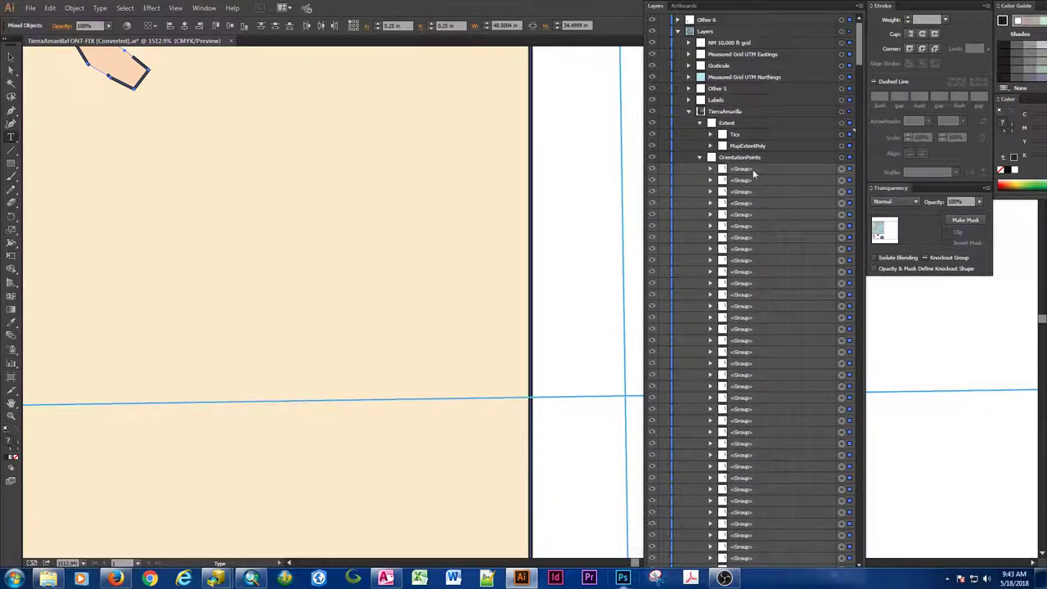
left_click(851, 158)
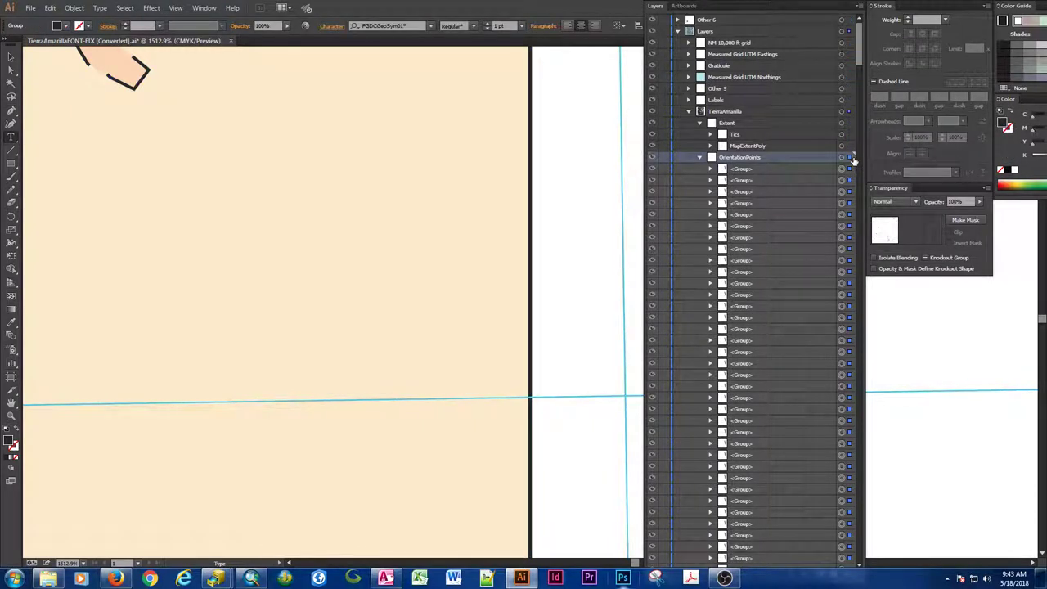
key("shift+ctrl+g")
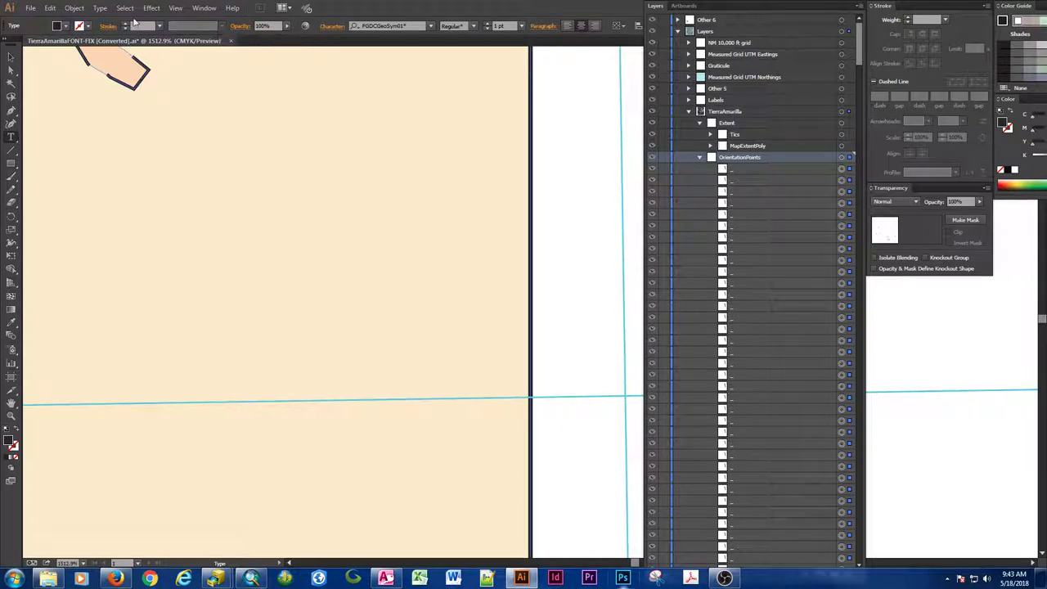
left_click(74, 8)
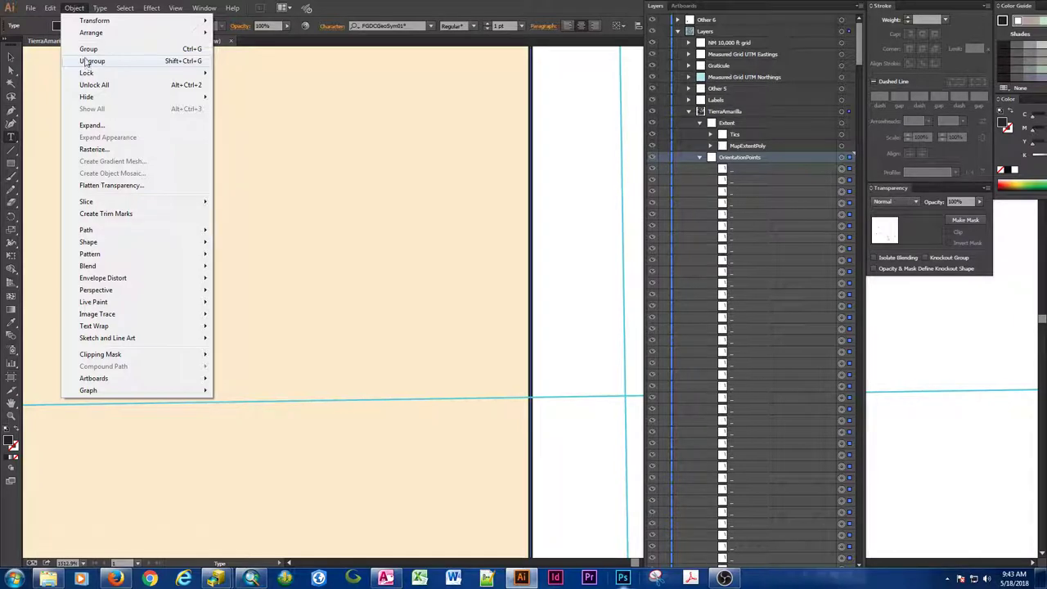
left_click(90, 61)
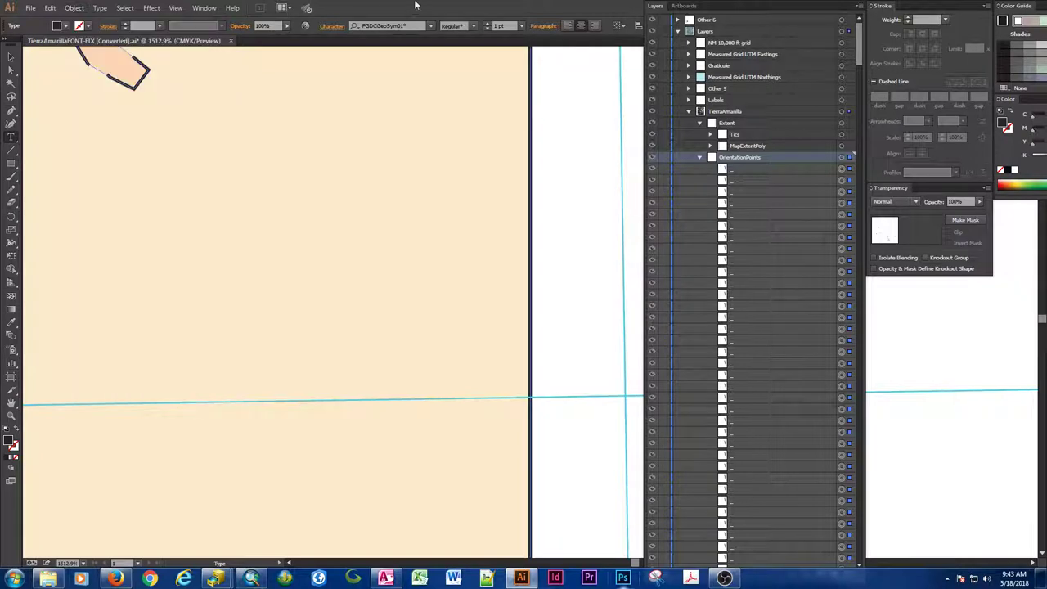
Ungroup the CartographicLines and MapUnitPoints groups into separate text items and paths, then deselect.
left_click(701, 158)
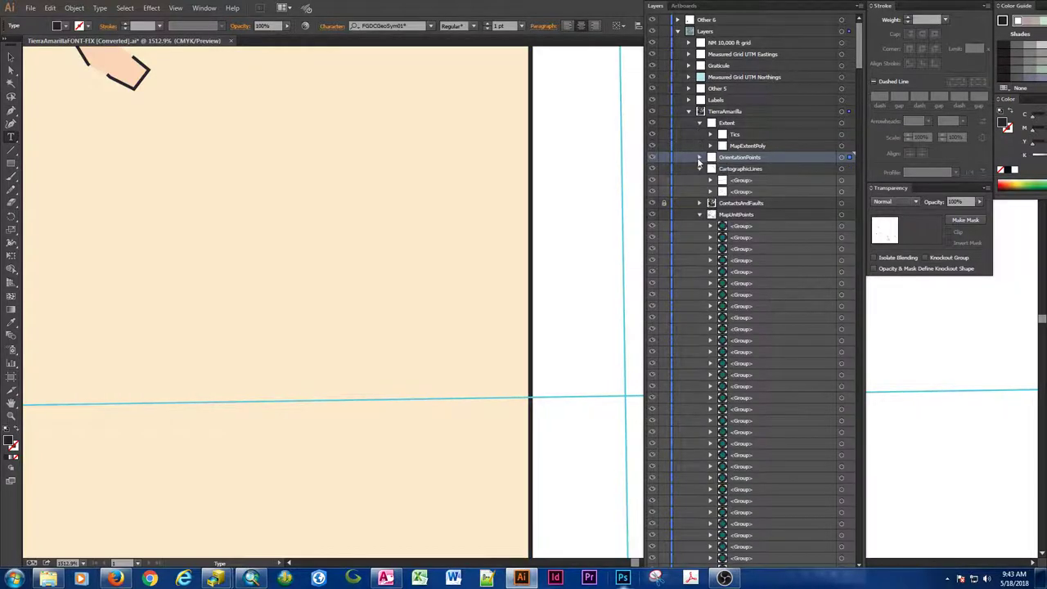
left_click(851, 170)
key("ctrl+shift+g")
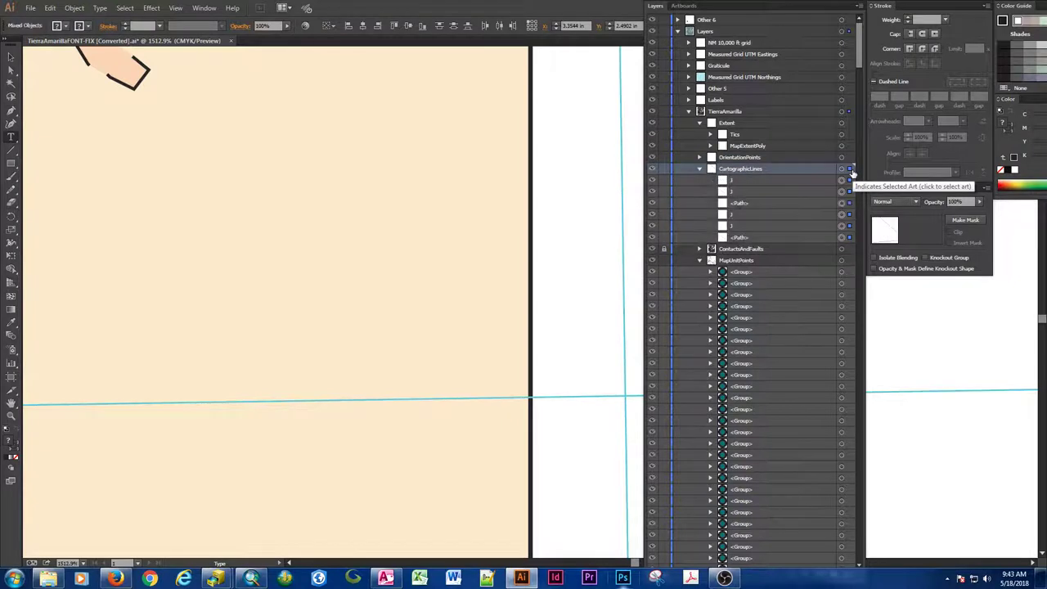
key("ctrl+a")
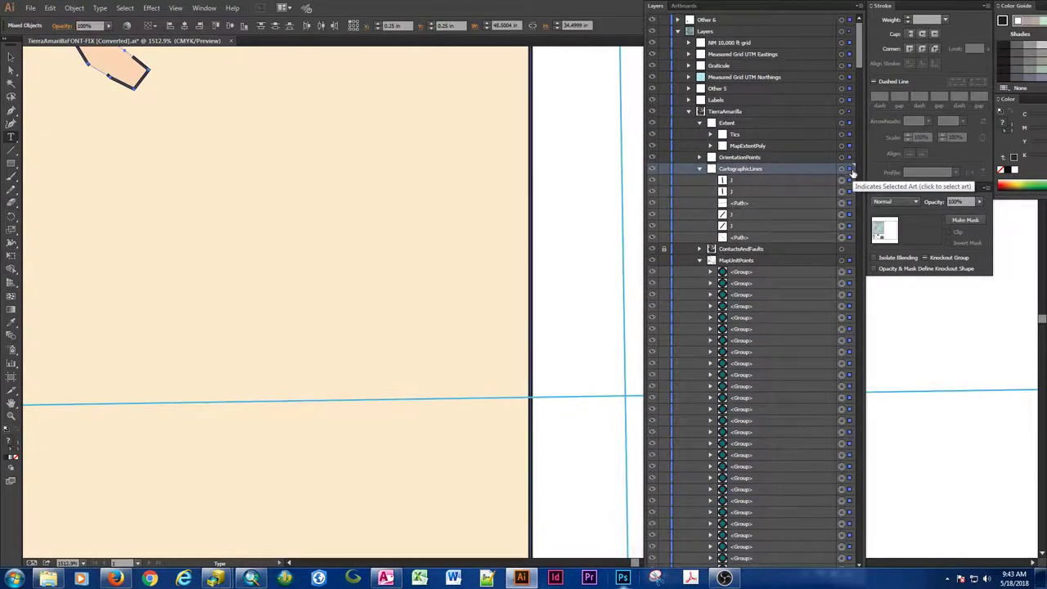
key("ctrl+shift+g")
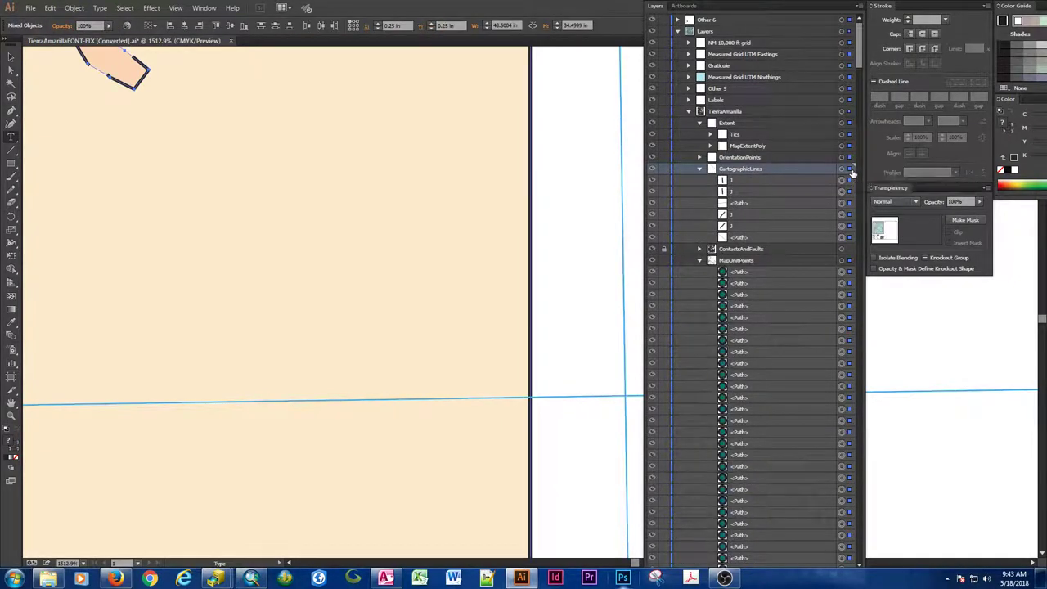
key("ctrl+shift+a")
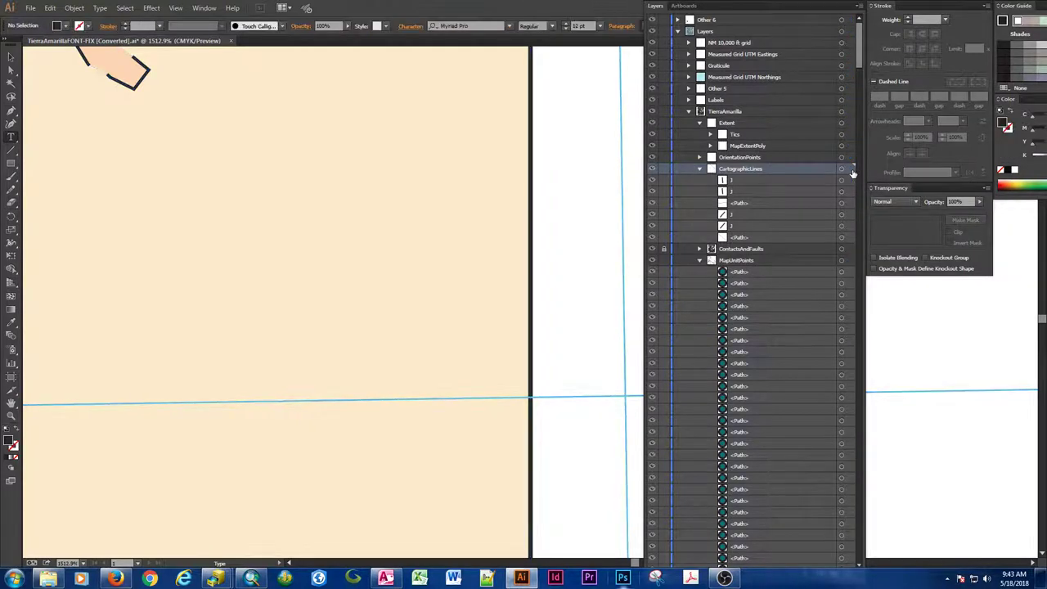
left_click(851, 169)
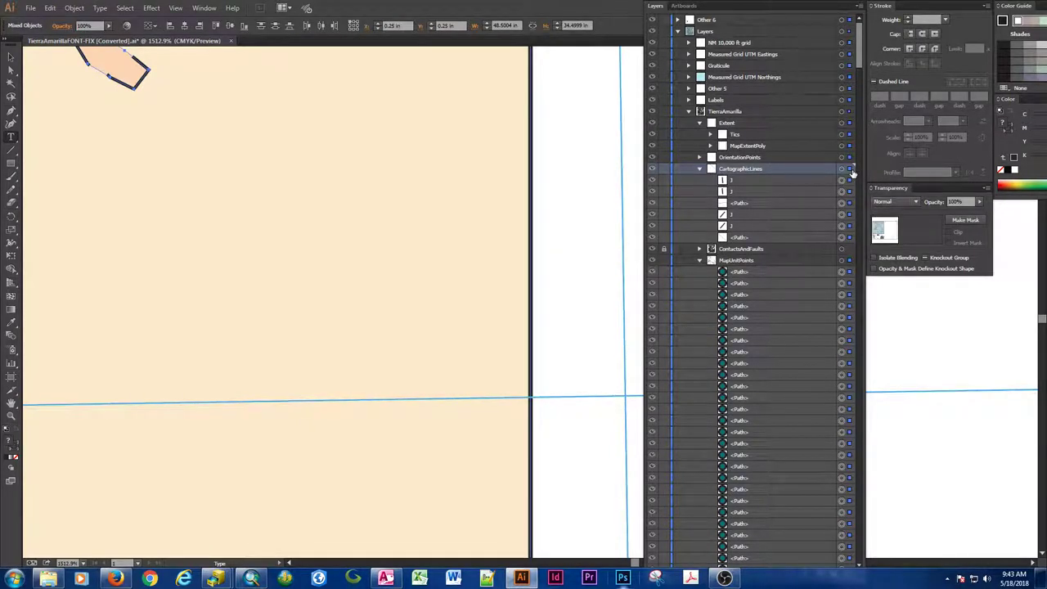
key("ctrl+shift+a")
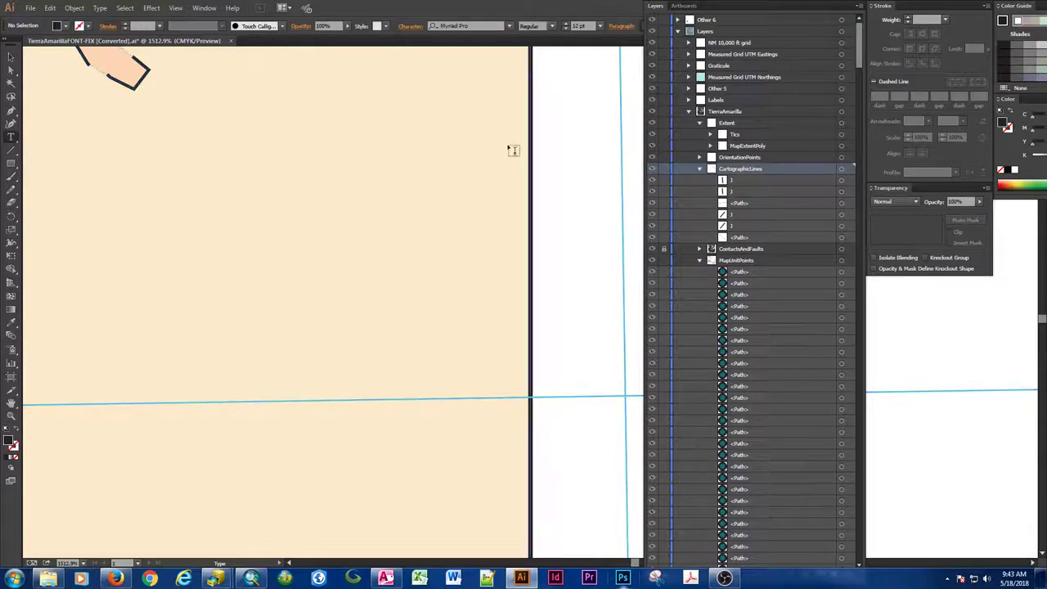
Ungroup the Tics clip group at the frame's bottom-right corner into separate tick items.
left_click(13, 59)
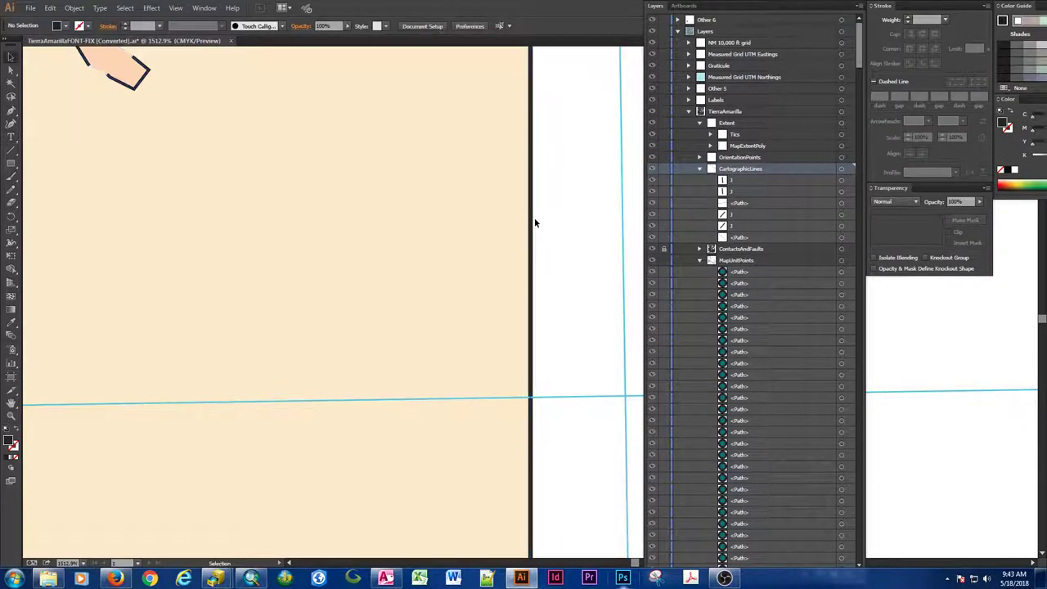
key("ctrl+0")
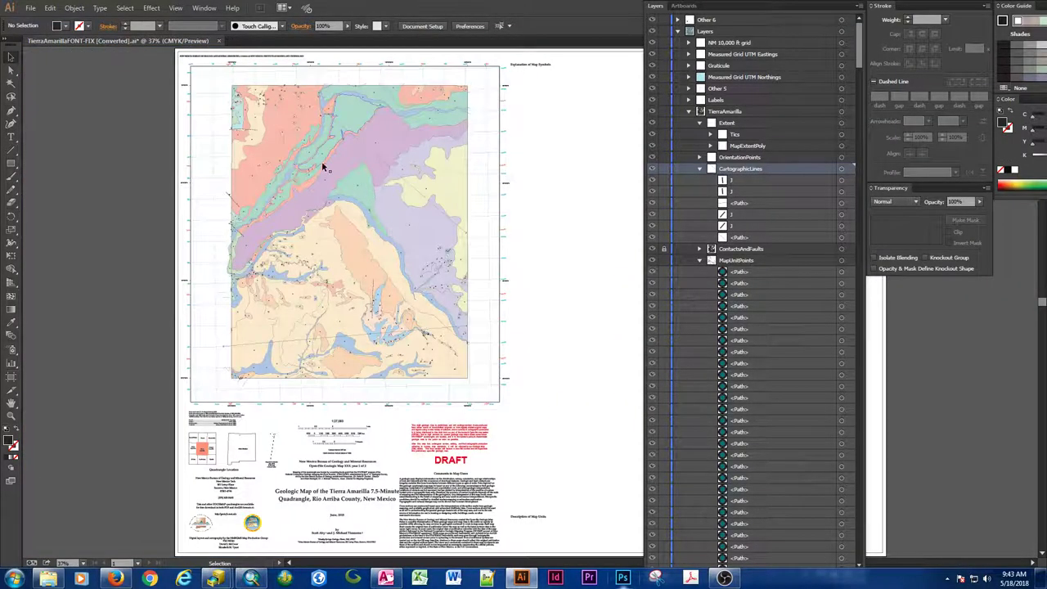
left_click_drag(448, 364, 482, 400)
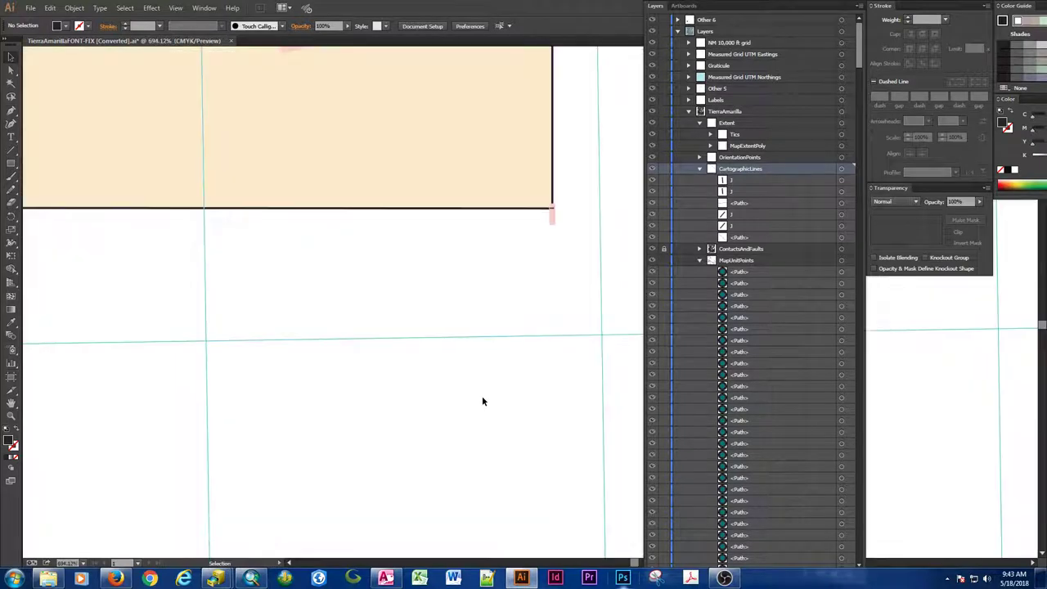
left_click(552, 212)
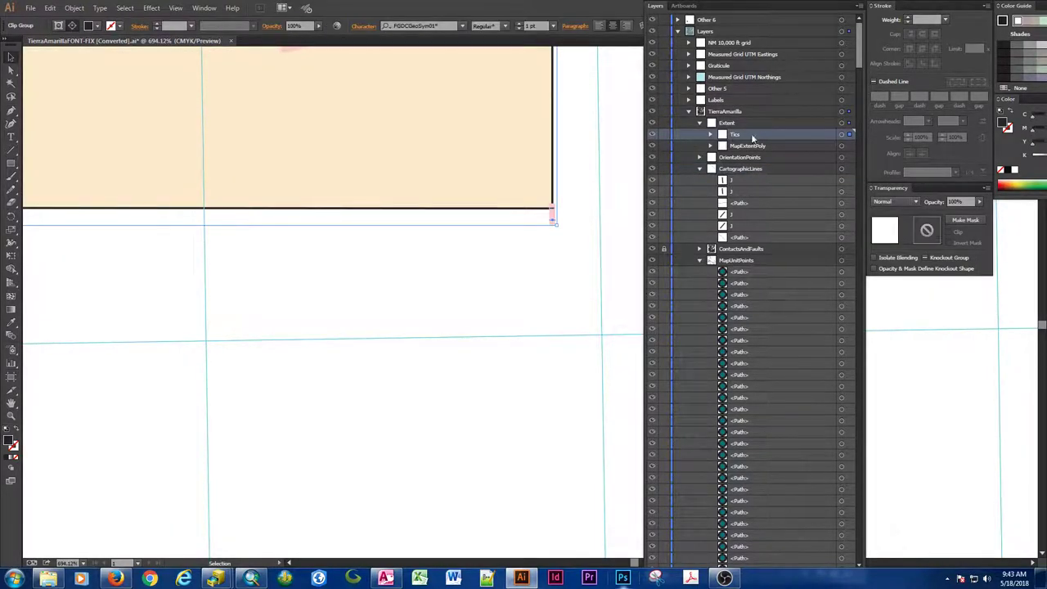
left_click(538, 276)
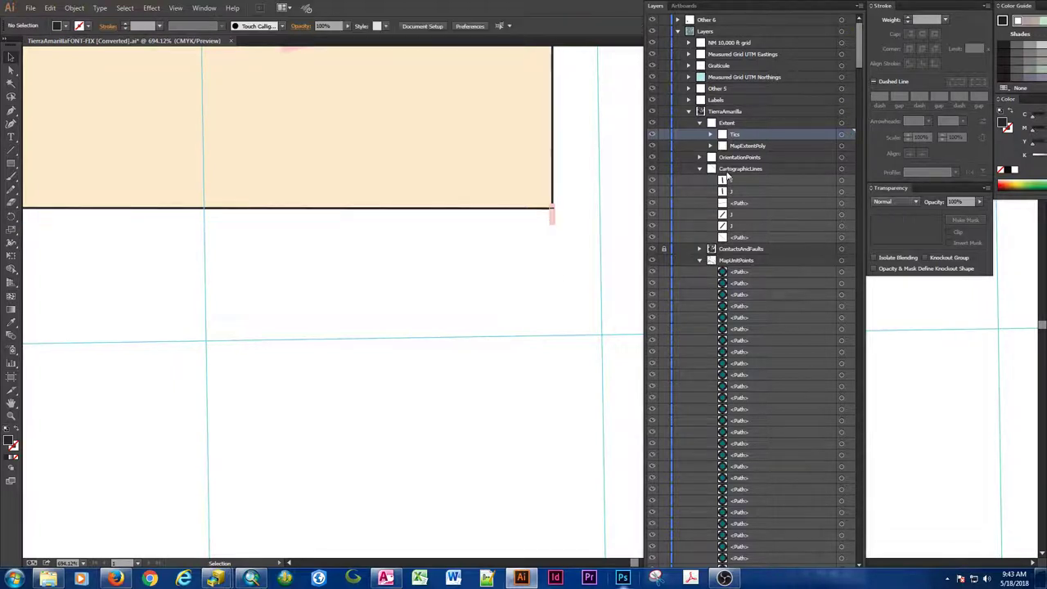
left_click(710, 134)
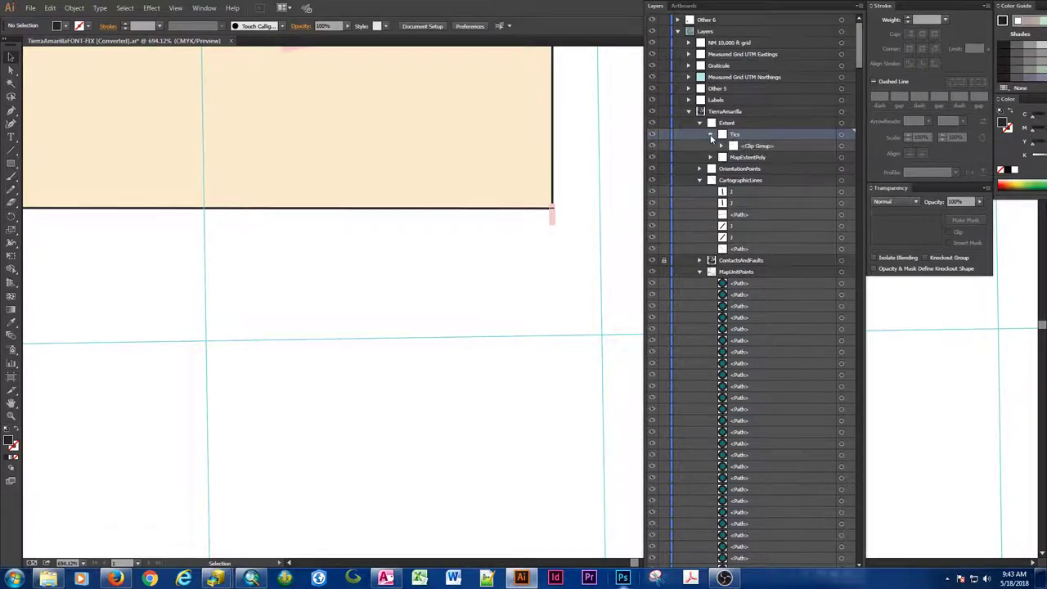
left_click(844, 146)
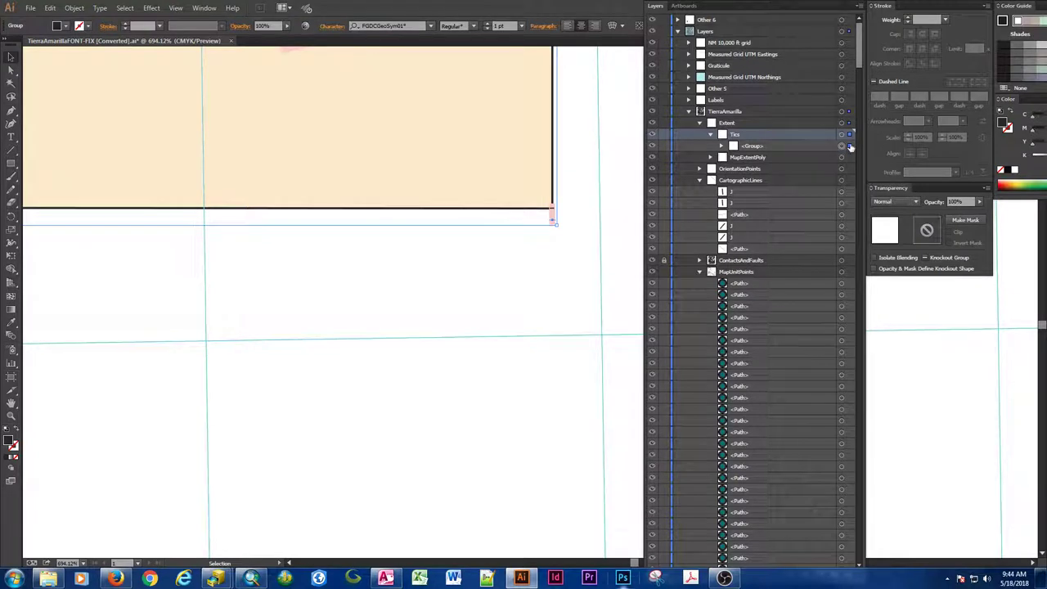
key("ctrl+shift+g")
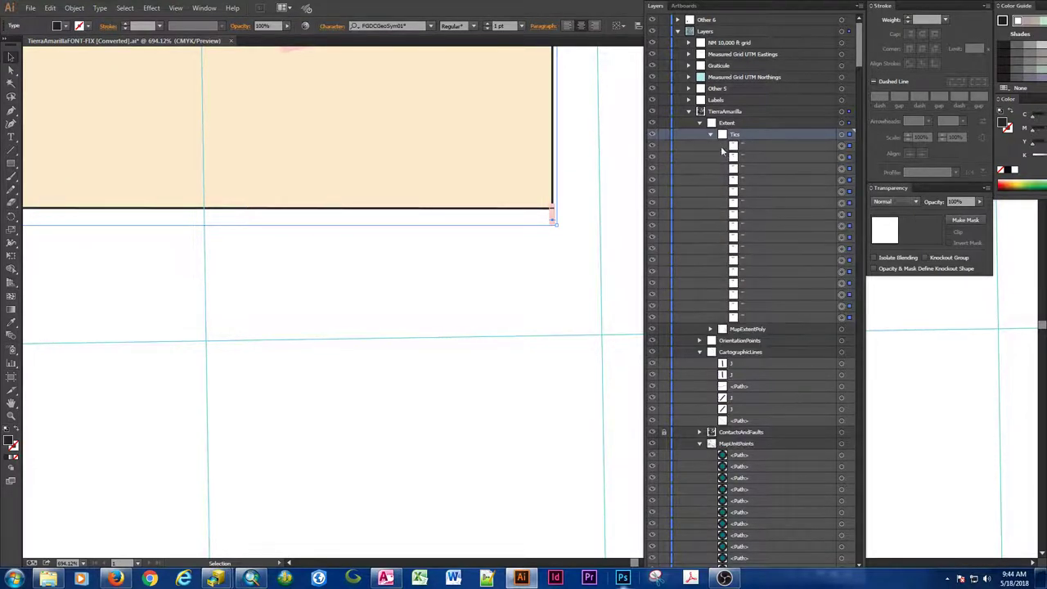
left_click(529, 292)
left_click(553, 215)
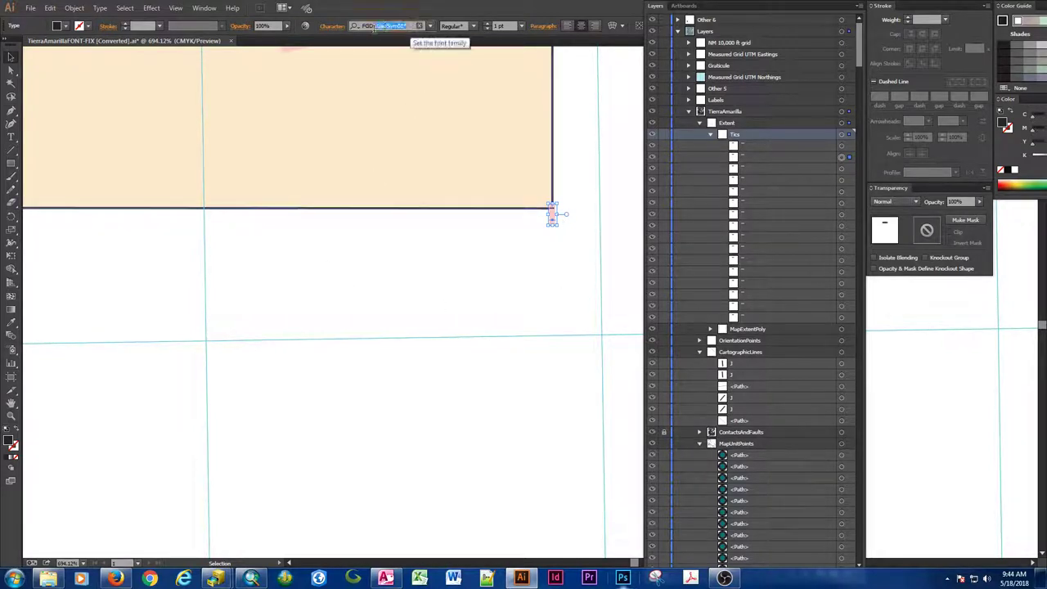
Set the corner tic glyph's FGDCGeoSym01 font style to Regular, enlarging it to a plus mark.
left_click(399, 27)
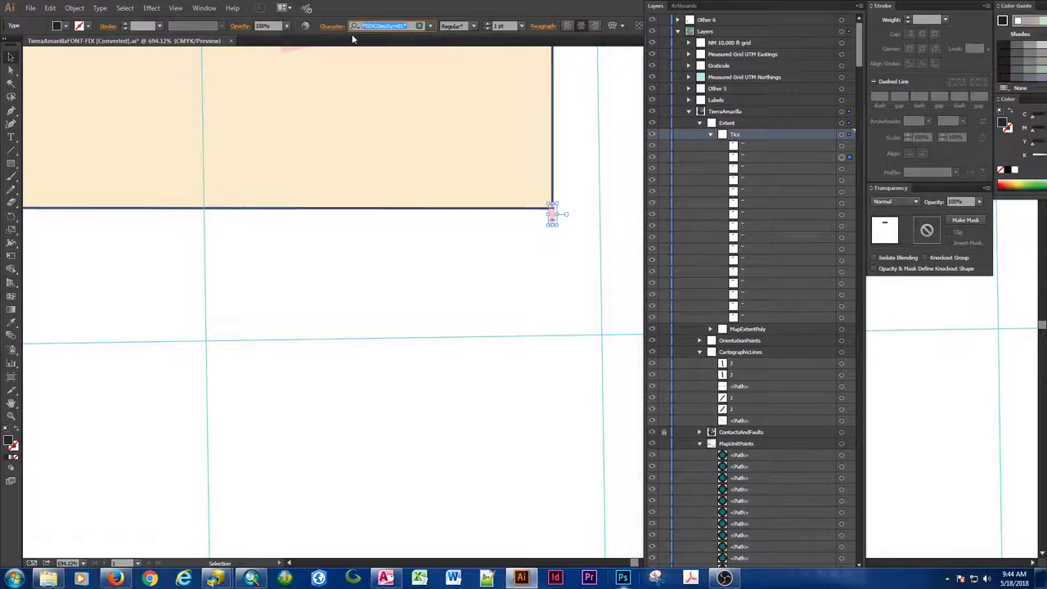
left_click(401, 26)
left_click_drag(406, 25, 416, 31)
key("Escape")
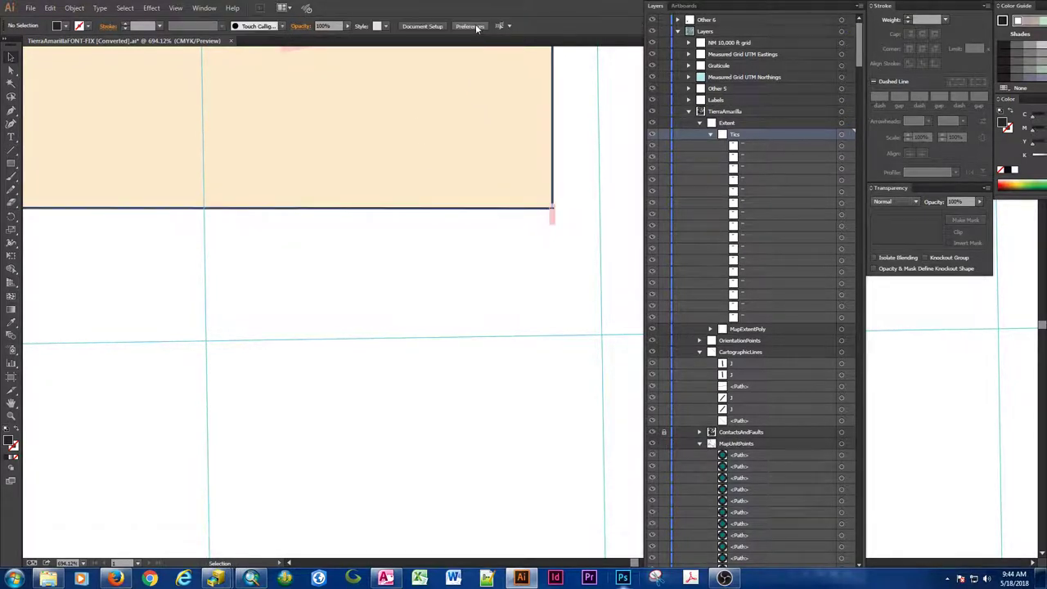
left_click(551, 214)
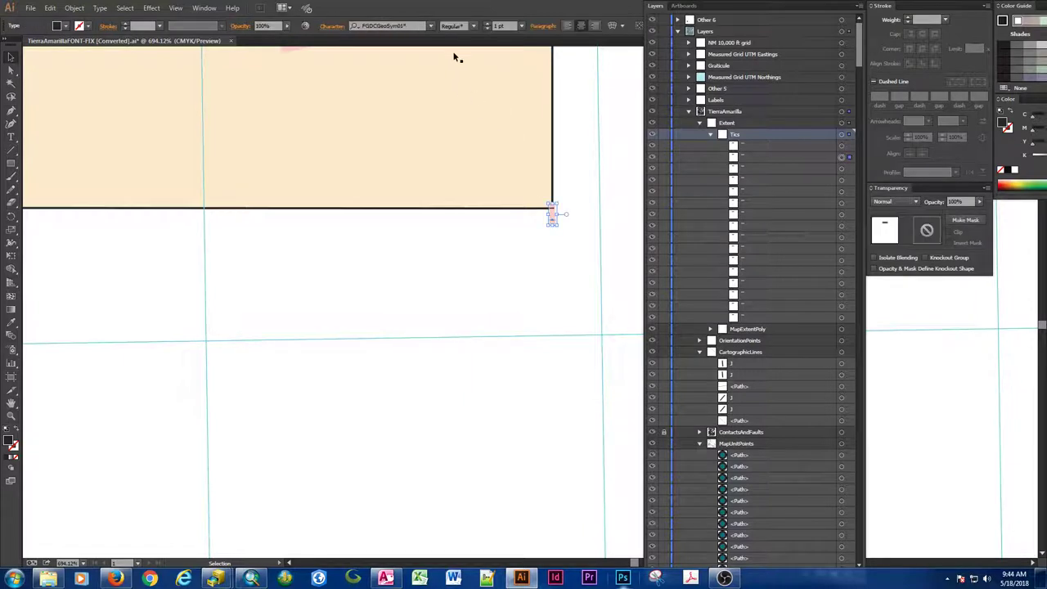
left_click(476, 27)
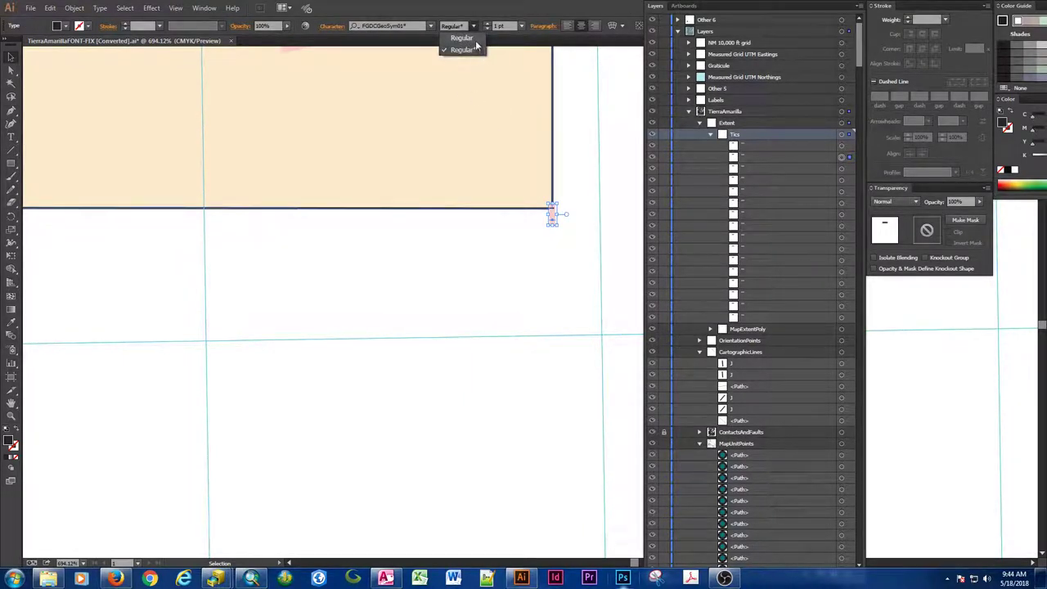
left_click(475, 38)
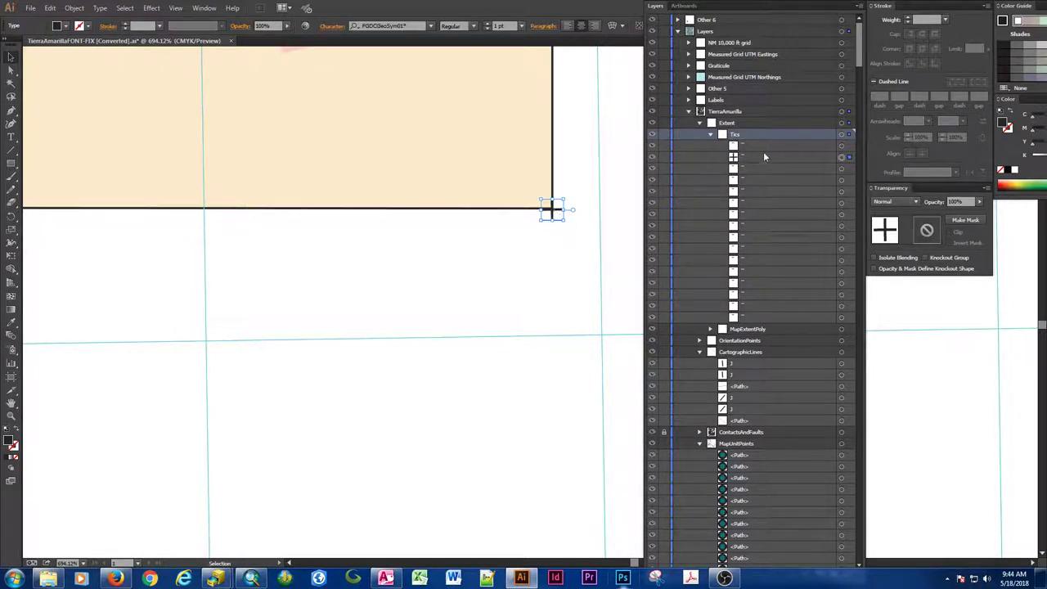
left_click(849, 147)
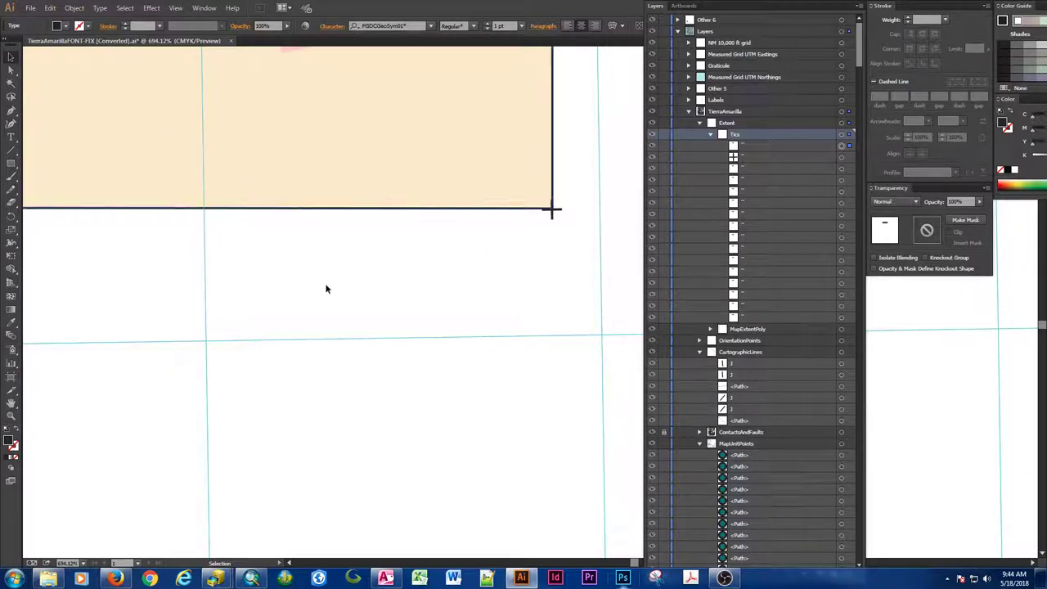
In Find Font, pick the missing FGDCGeoSym01 and choose the installed symbol font as replacement.
left_click(99, 10)
left_click(122, 155)
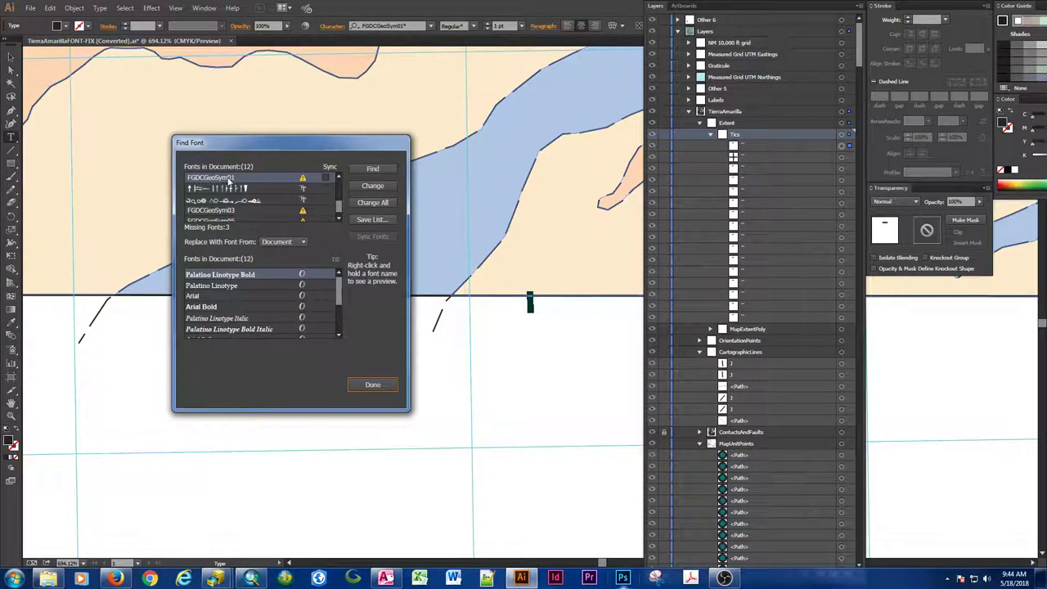
left_click(230, 182)
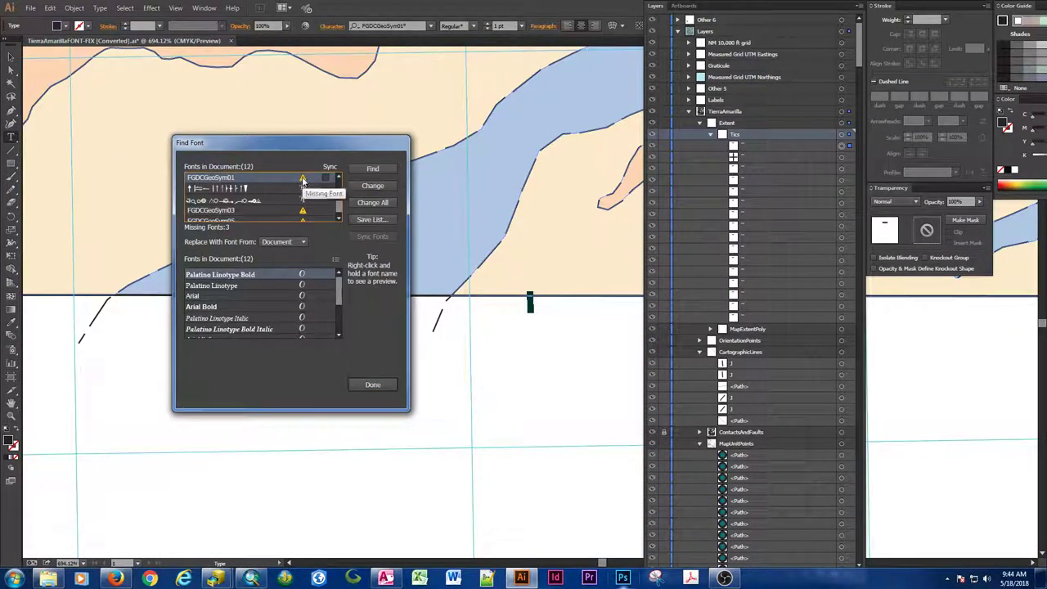
left_click_drag(340, 298, 338, 332)
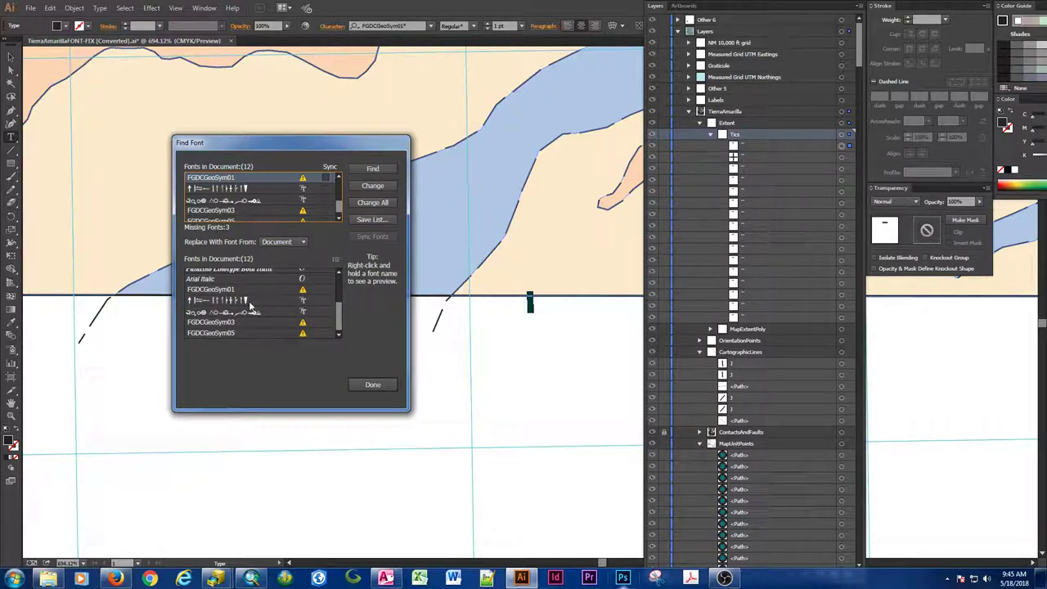
left_click(249, 302)
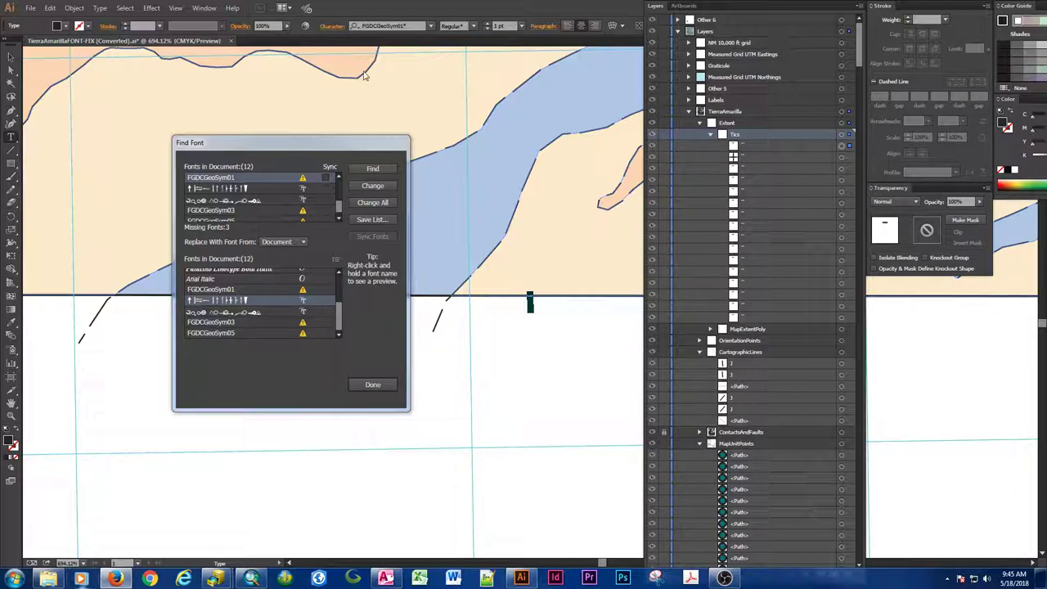
left_click(114, 578)
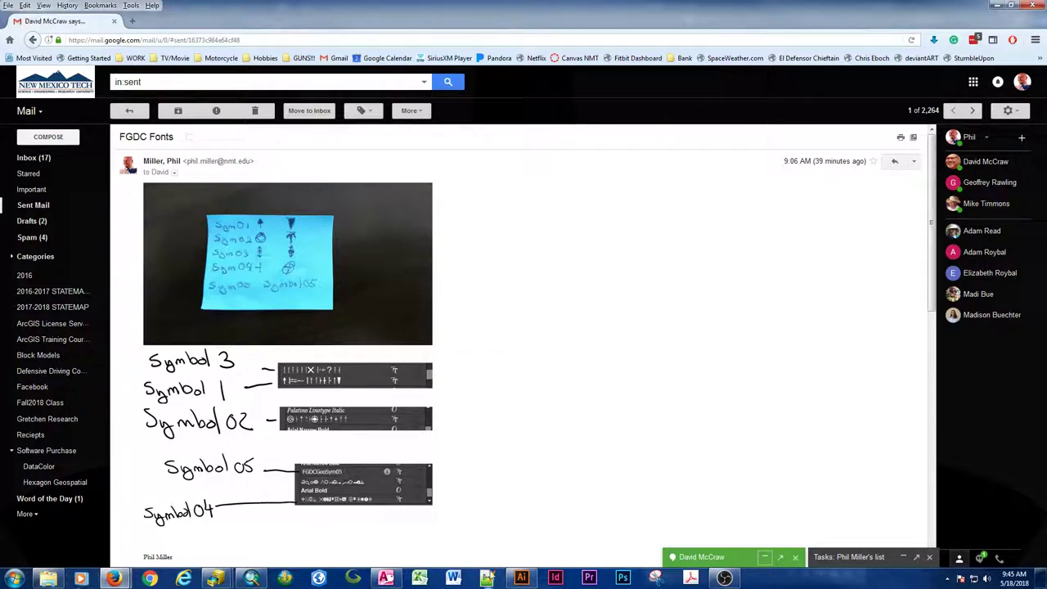
Check the FGDC Fonts email's symbol-to-glyph mapping and return to Illustrator.
left_click(521, 577)
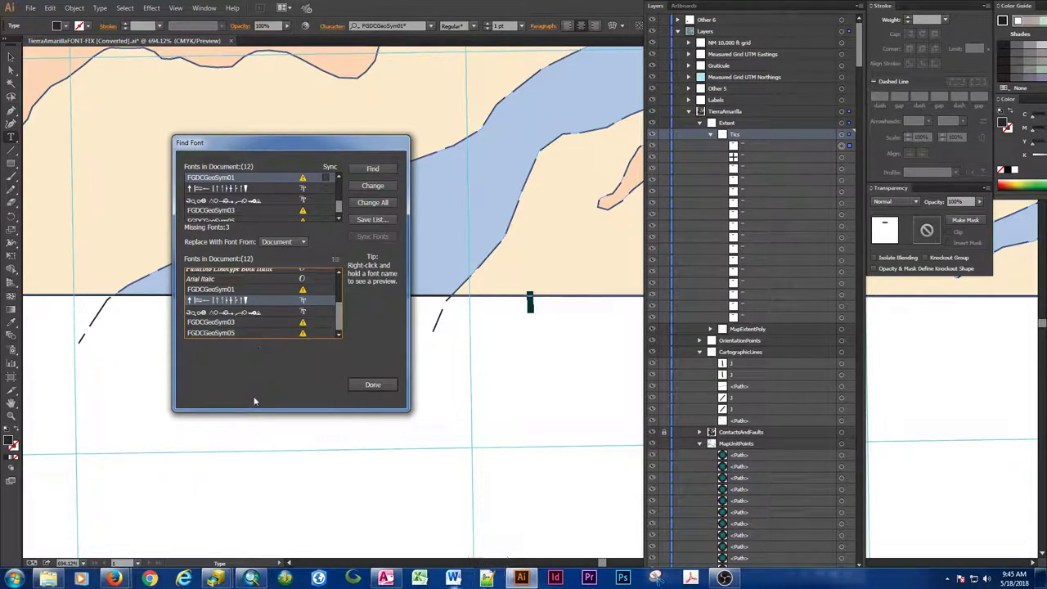
Replace every FGDCGeoSym01 text item with the installed symbol font using Change All.
left_click(232, 178)
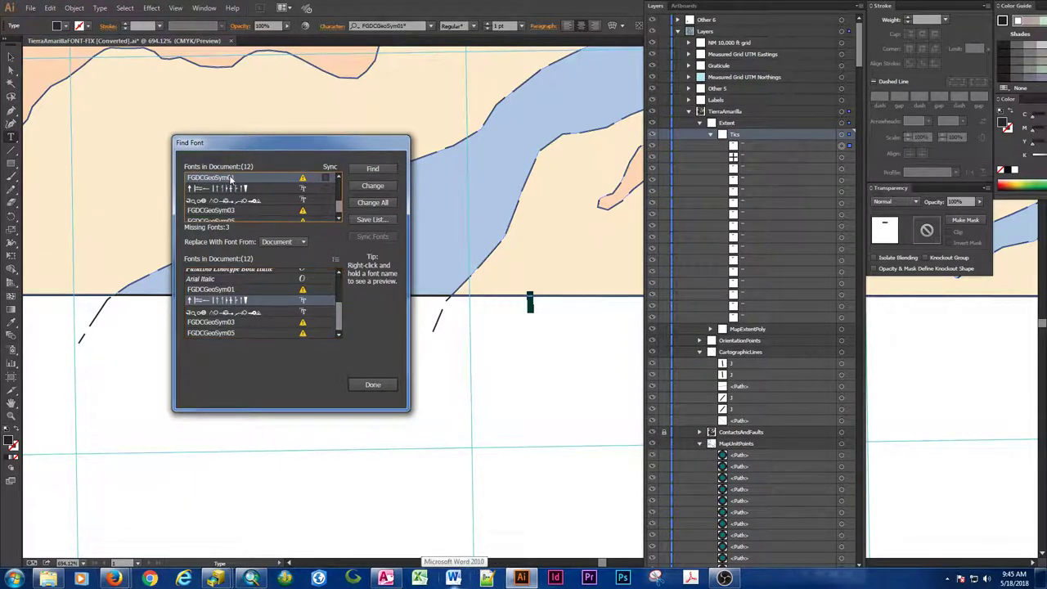
left_click(253, 305)
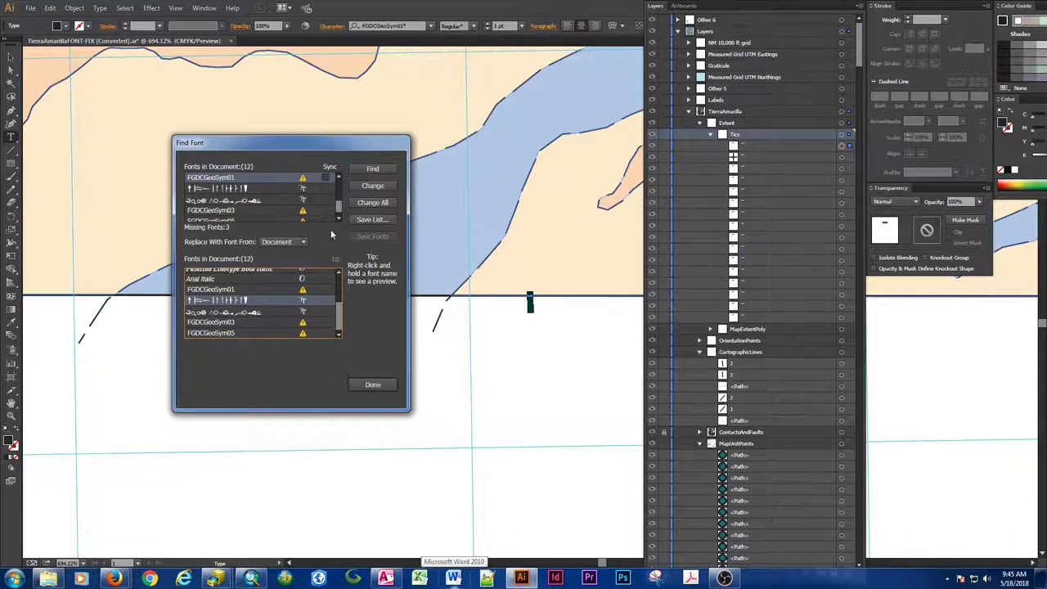
left_click(373, 202)
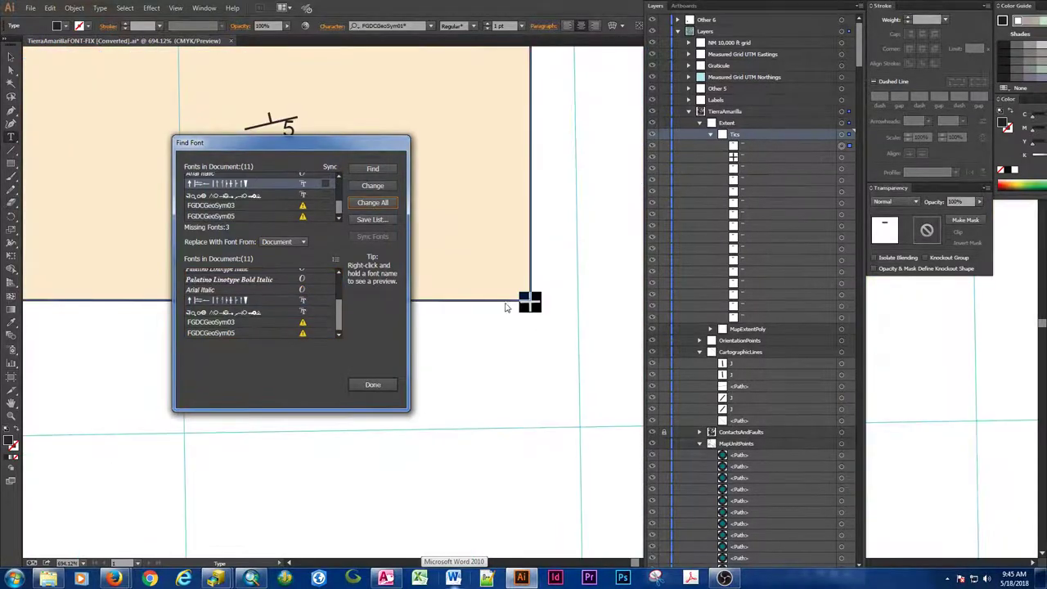
left_click(373, 385)
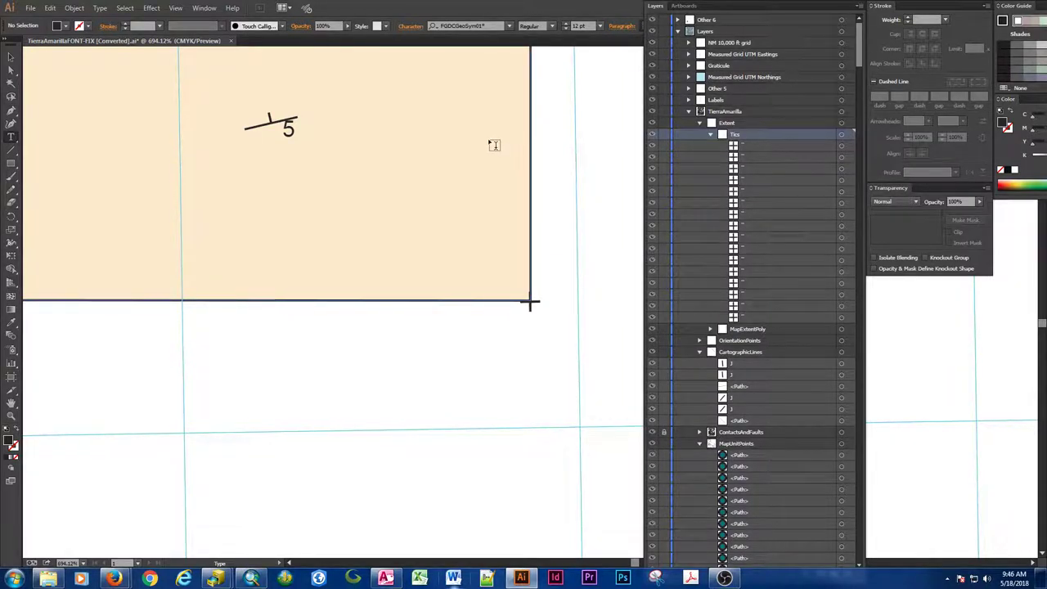
Search the document for text set in the missing FGDCGeoSym03 font.
left_click(100, 8)
left_click(123, 155)
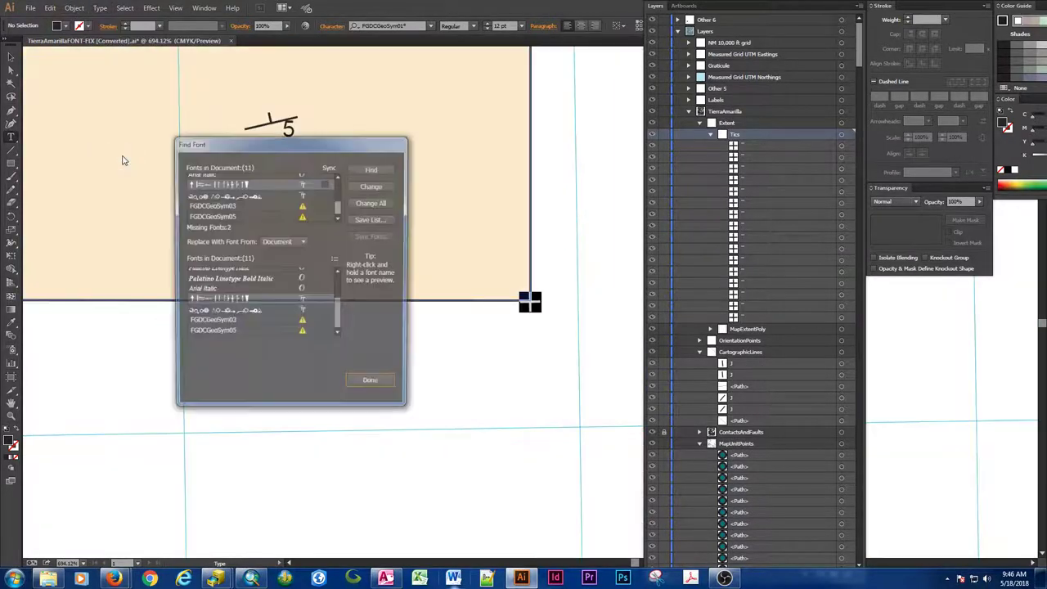
left_click(251, 208)
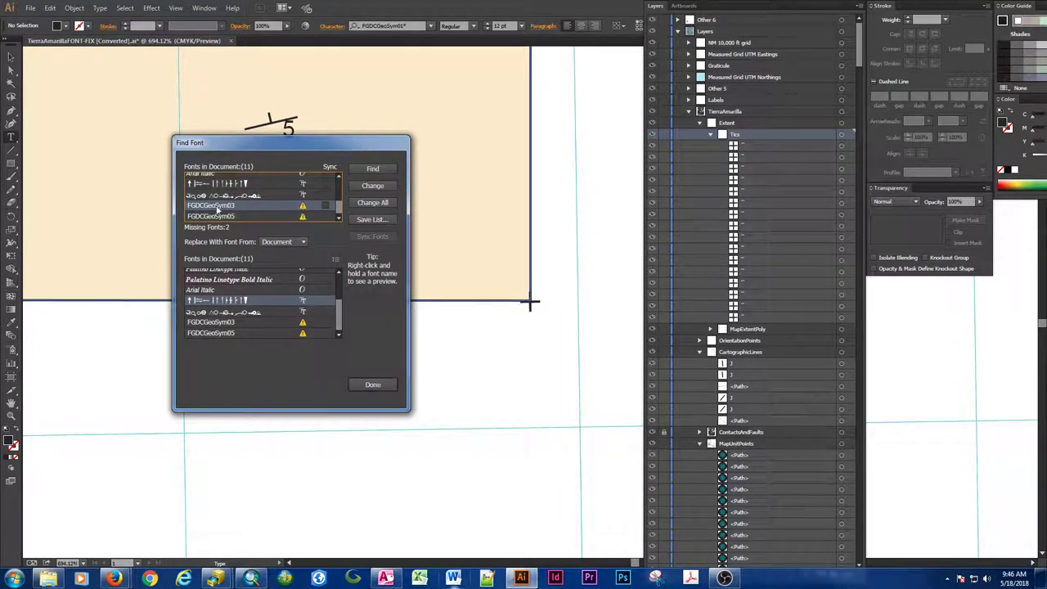
left_click(369, 172)
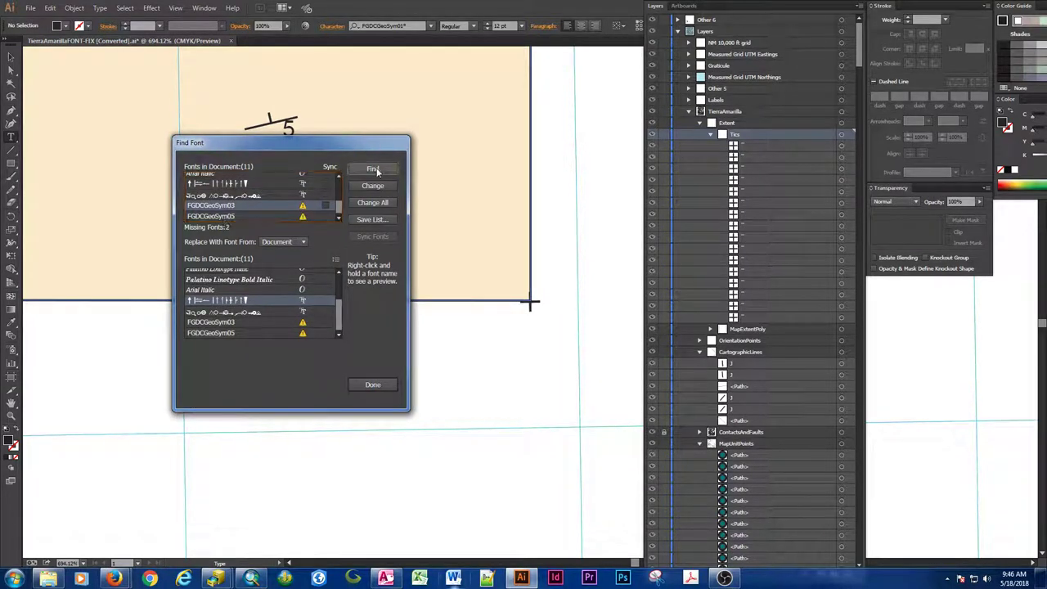
left_click(375, 385)
scroll(504, 362, "up", 10)
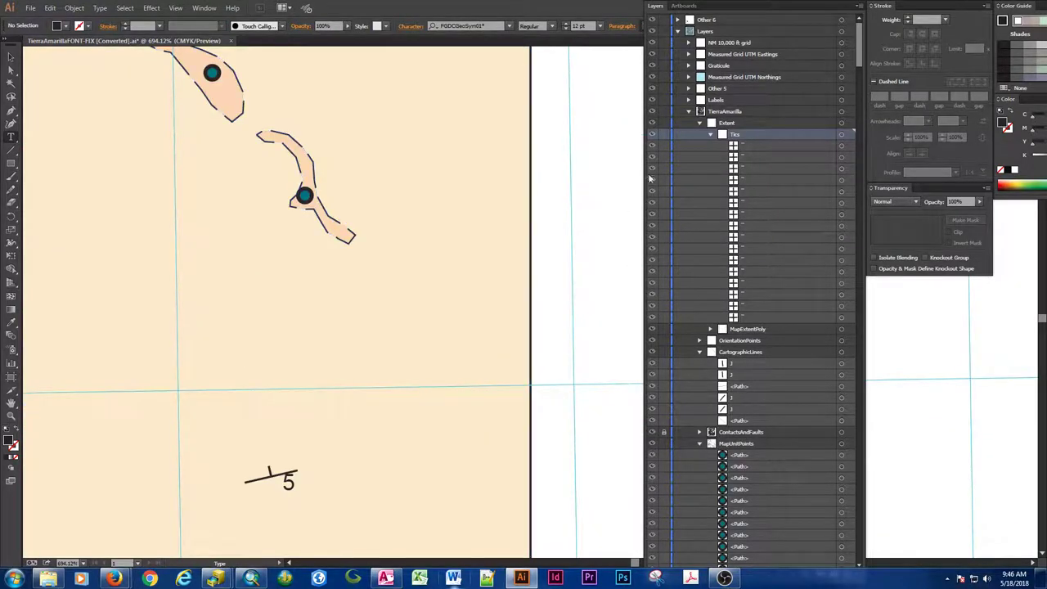
left_click(100, 7)
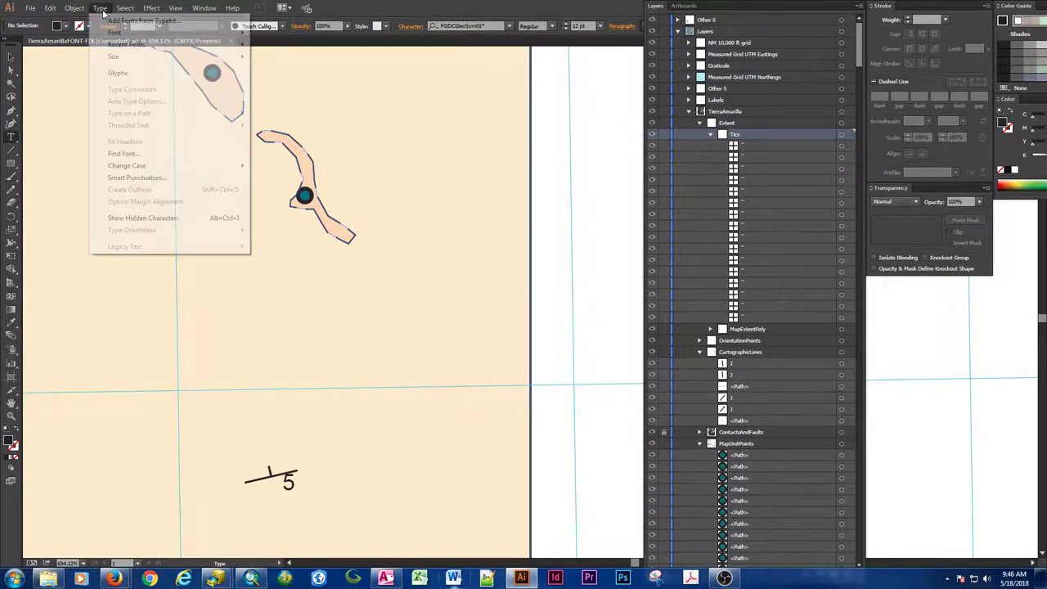
left_click(125, 154)
left_click(252, 206)
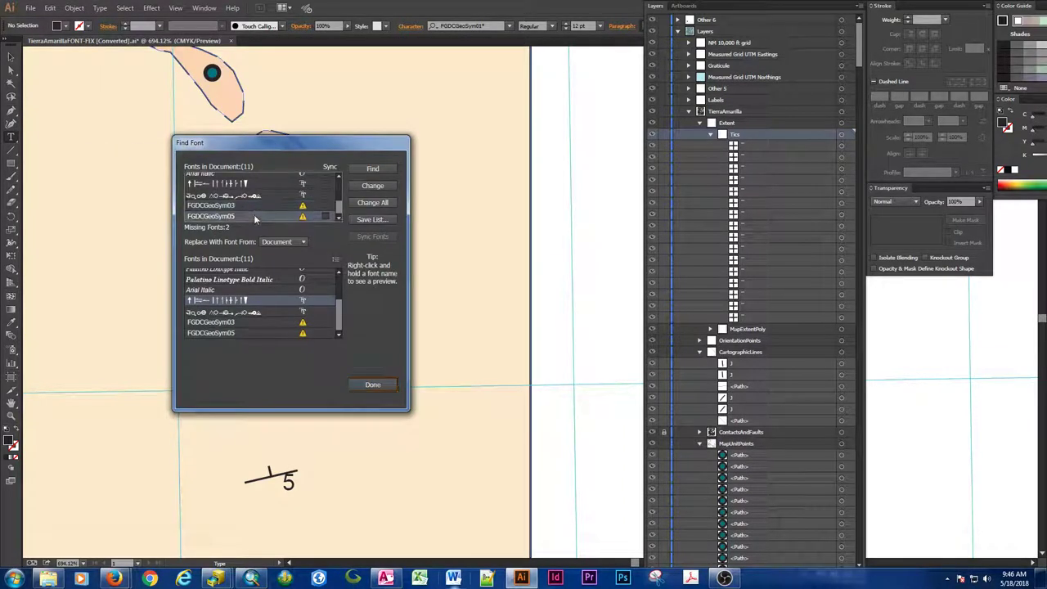
left_click(372, 168)
left_click(372, 384)
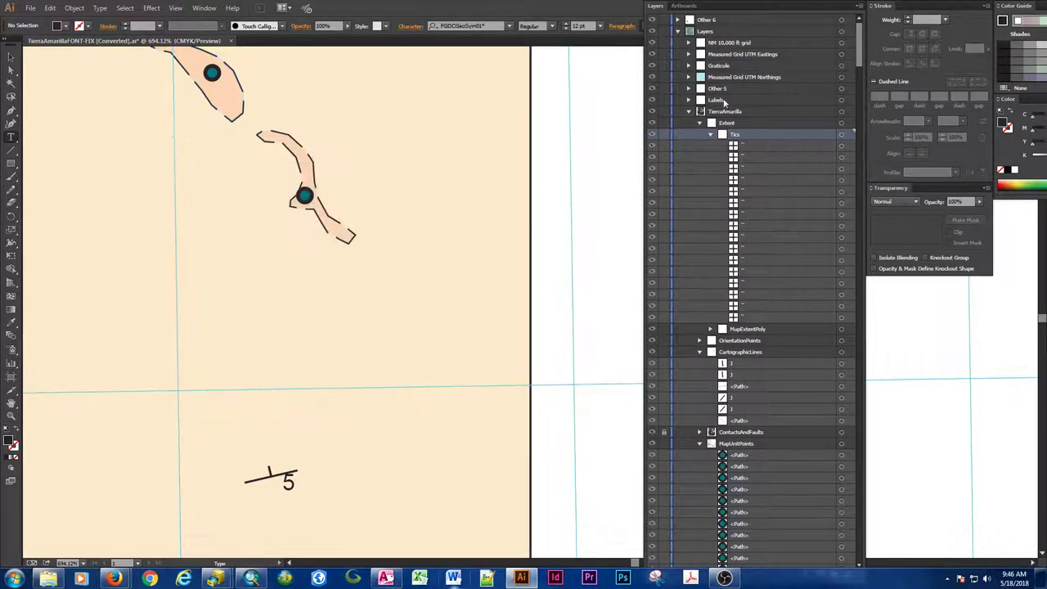
Undock the Layers panel so it floats beside the canvas.
key("F7")
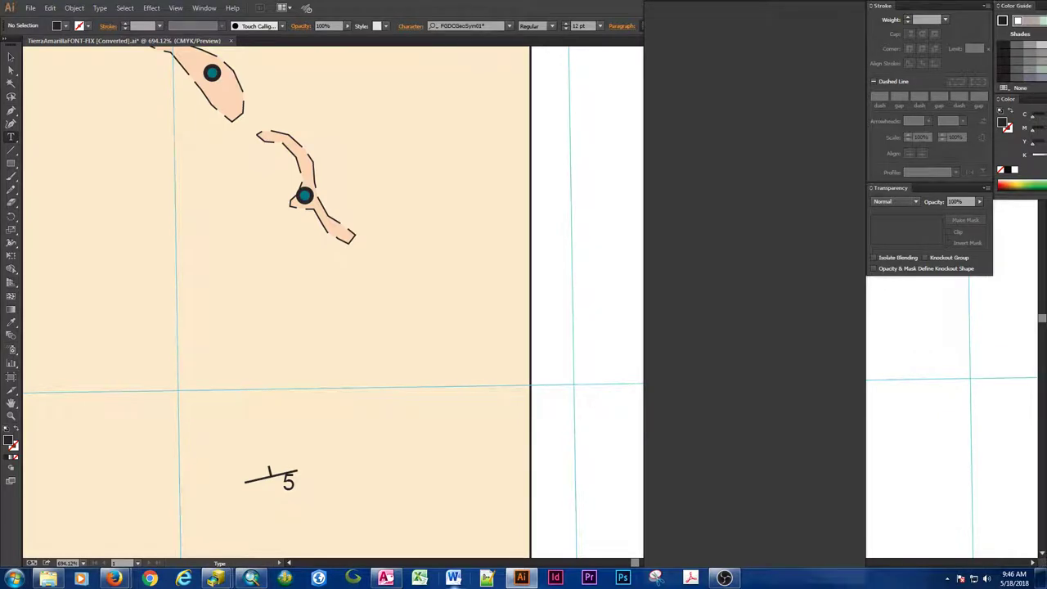
key("F7")
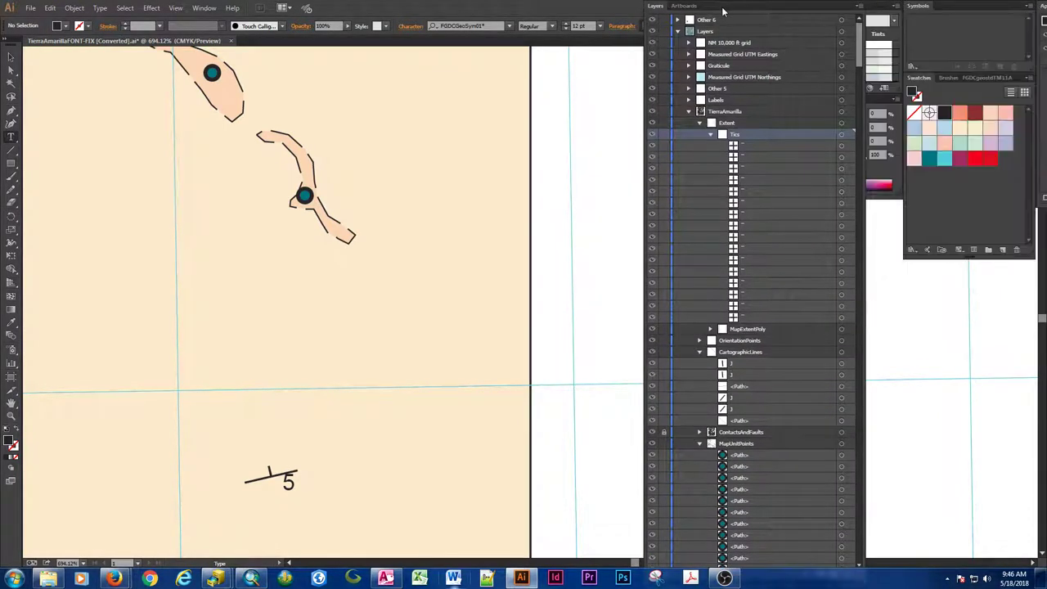
left_click_drag(744, 9, 648, 84)
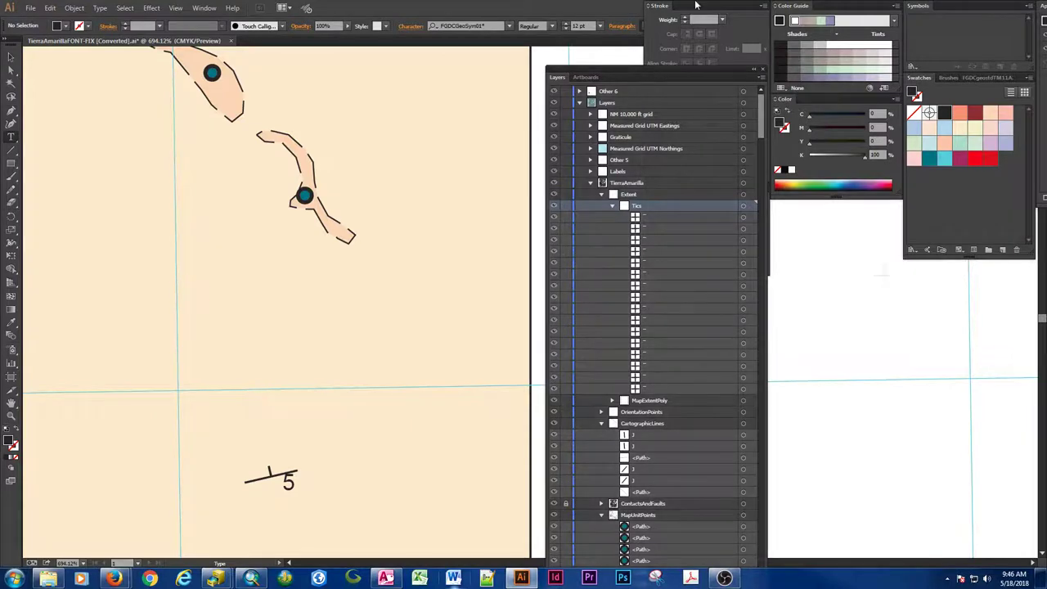
Close the floating Layers panel, clear the selection and hide side panels to view the dashed contacts.
left_click(763, 69)
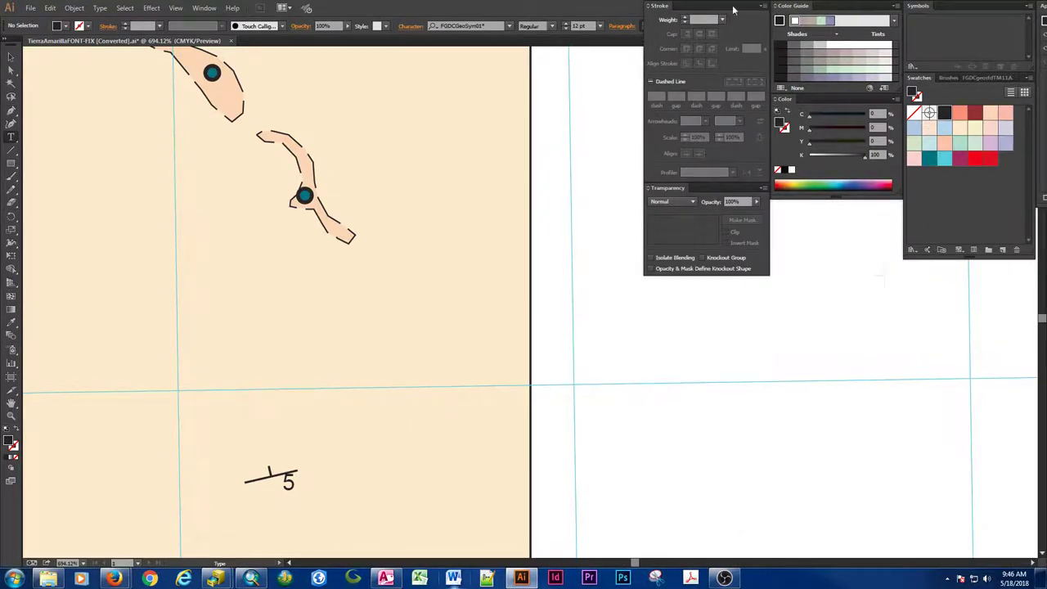
mouse_move(734, 10)
left_mouse_down()
mouse_move(817, 33)
mouse_move(985, 52)
mouse_move(750, 15)
left_mouse_up()
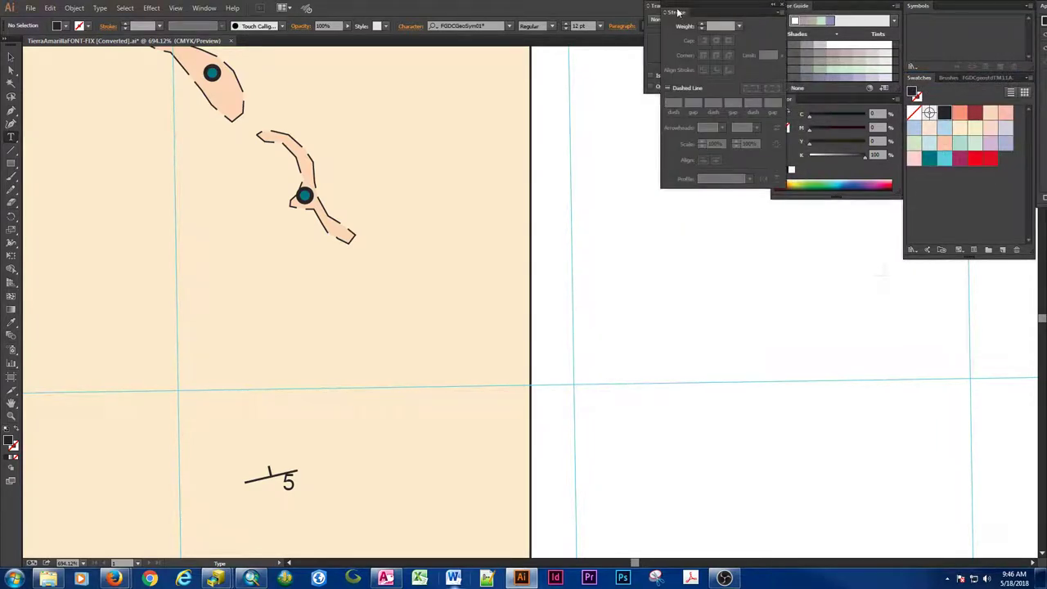
left_click_drag(677, 13, 664, 6)
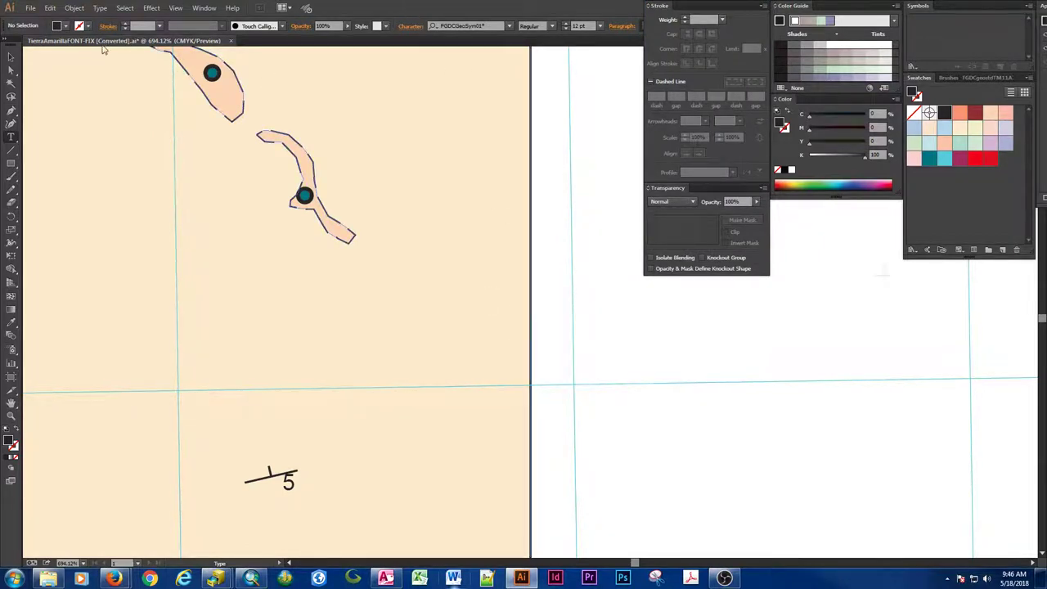
left_click(11, 56)
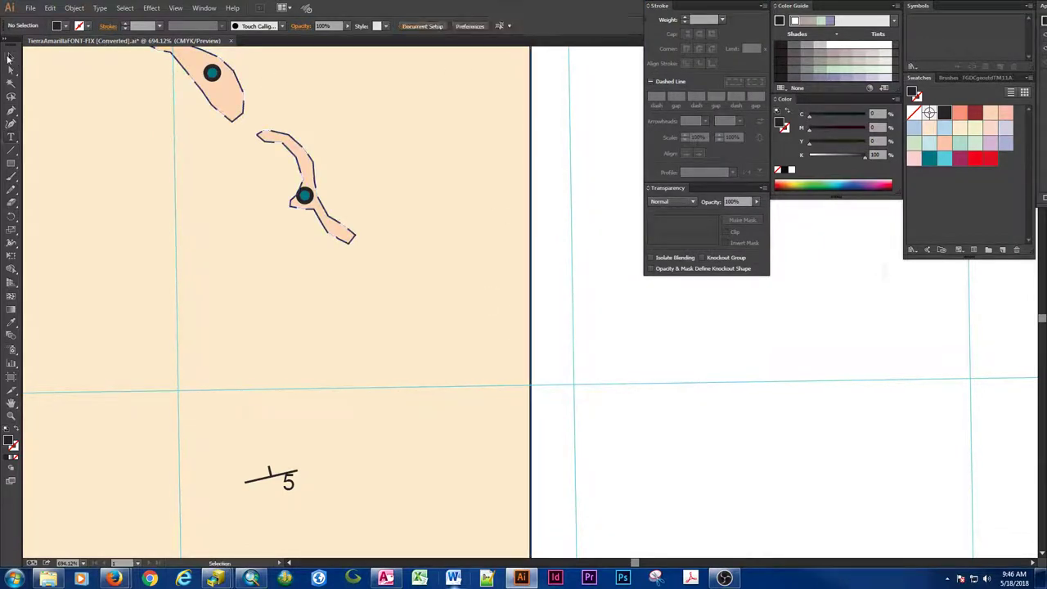
left_click(680, 383)
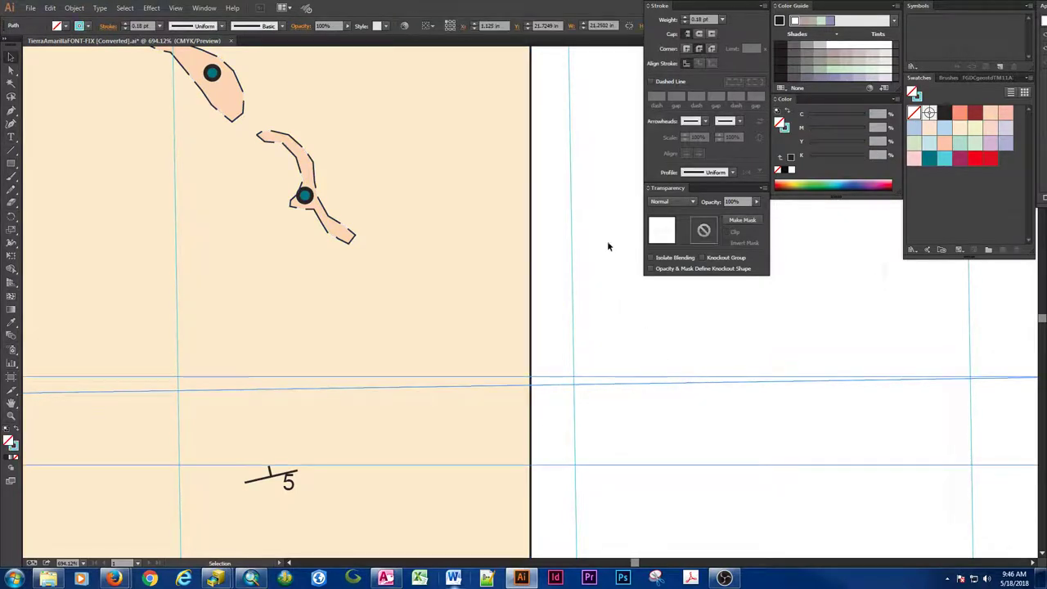
left_click(611, 298)
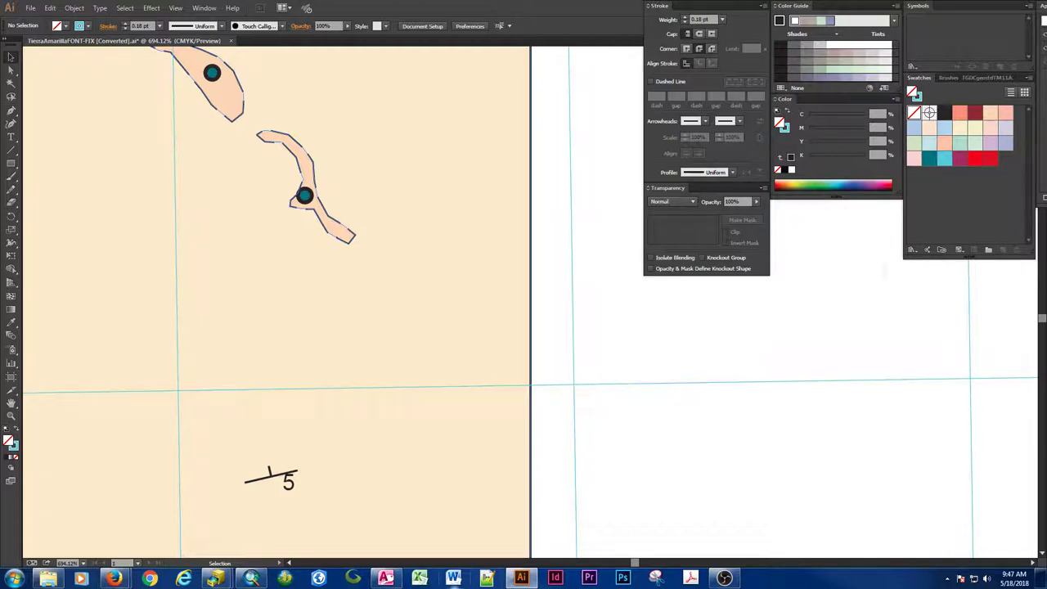
key("shift+Tab")
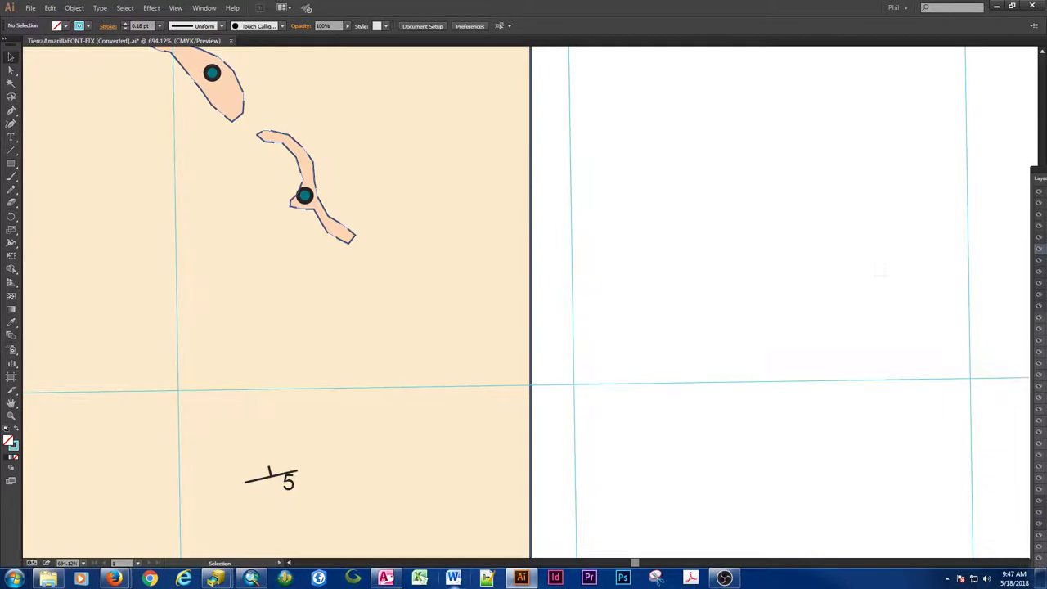
mouse_move(1044, 327)
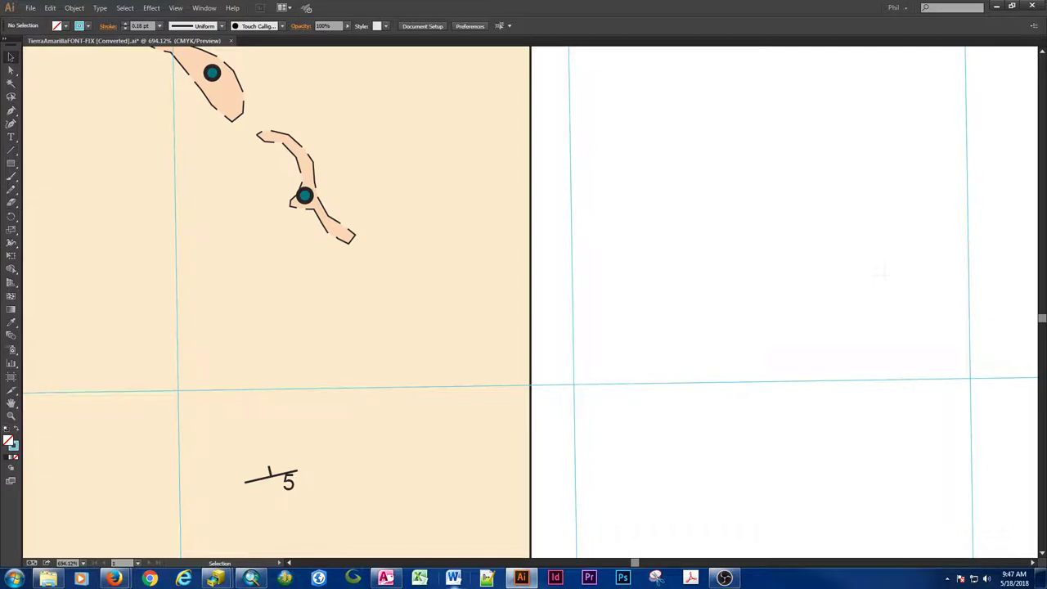
left_click(73, 7)
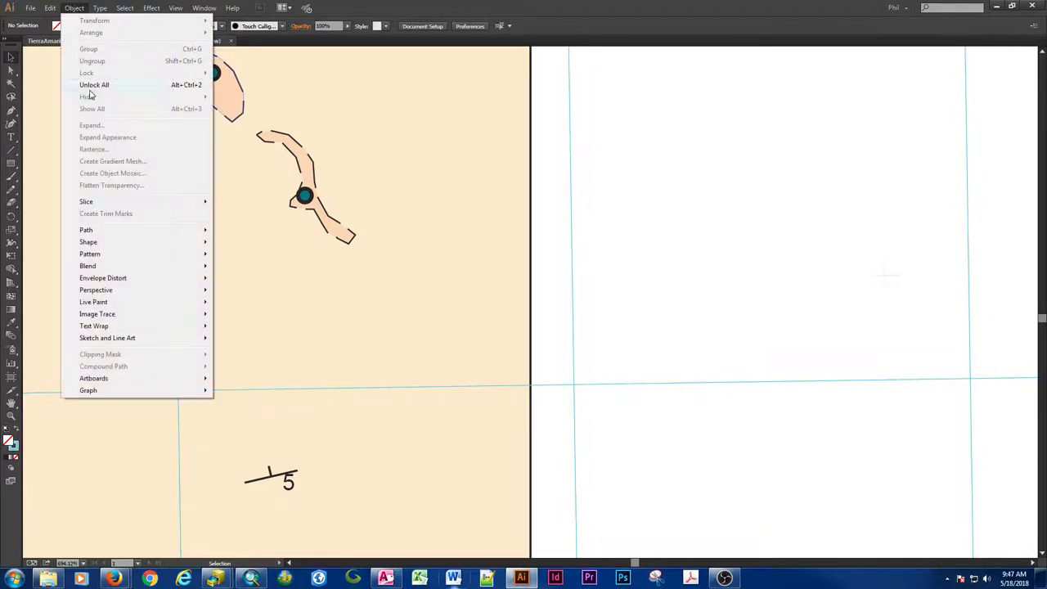
mouse_move(100, 7)
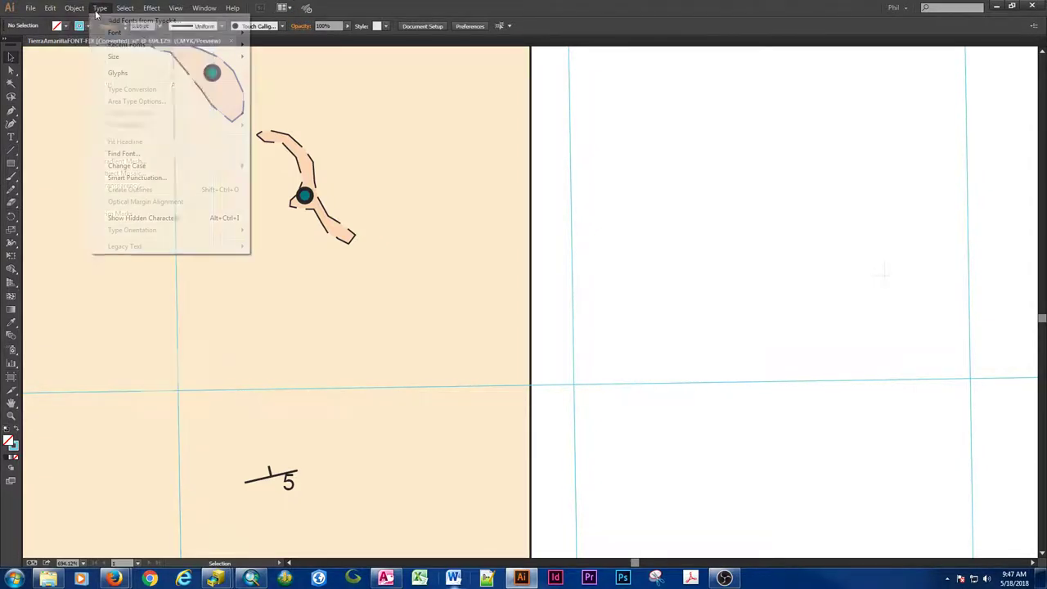
left_click(123, 154)
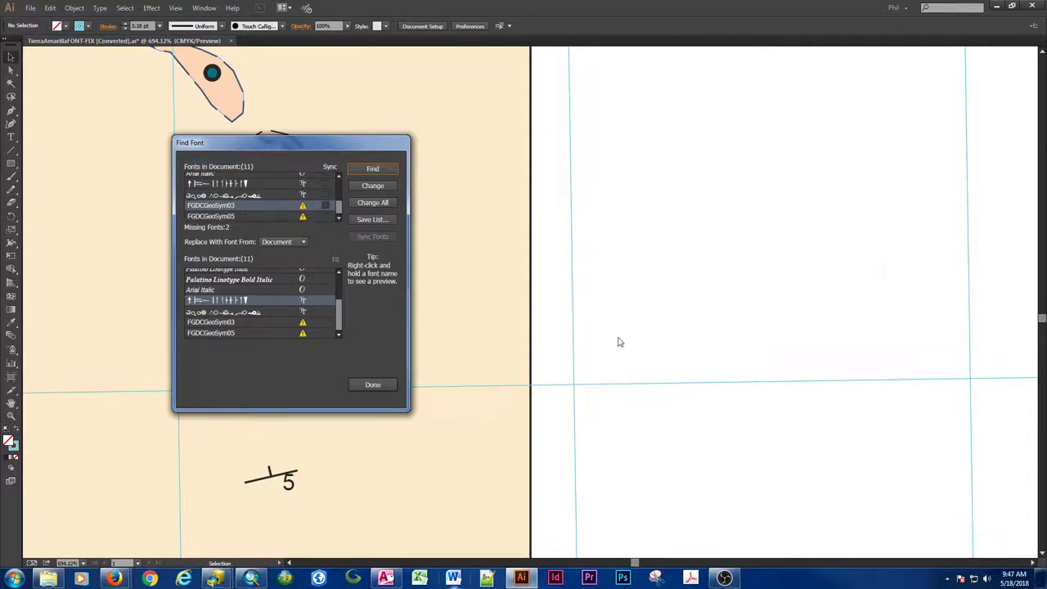
left_click(384, 385)
scroll(556, 342, "up", 3)
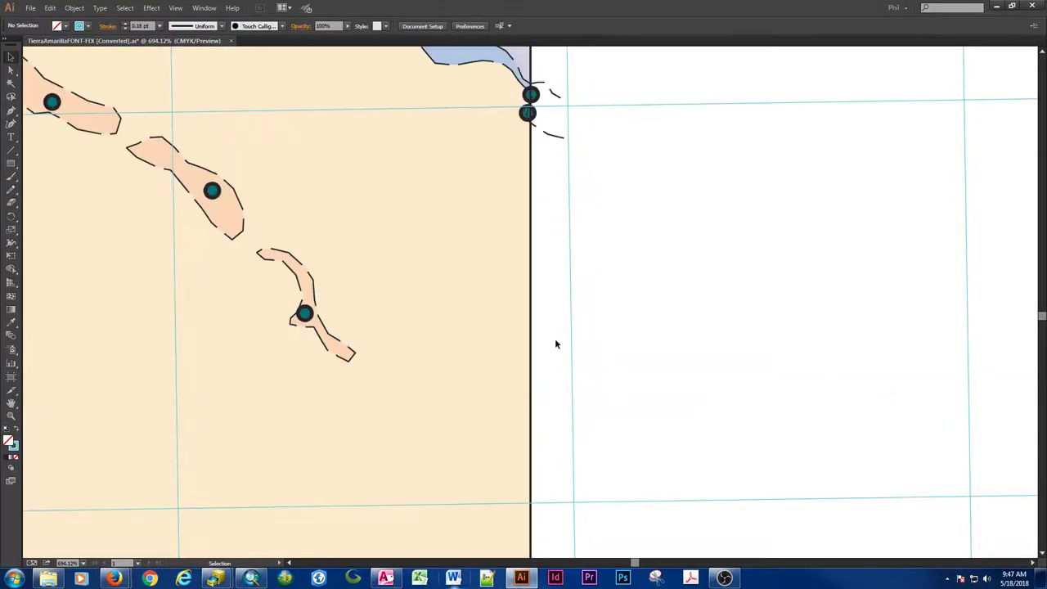
Save the map over the existing TierraAmarillaFONT-FIX.ai file.
key("ctrl+0")
key("ctrl+shift+s")
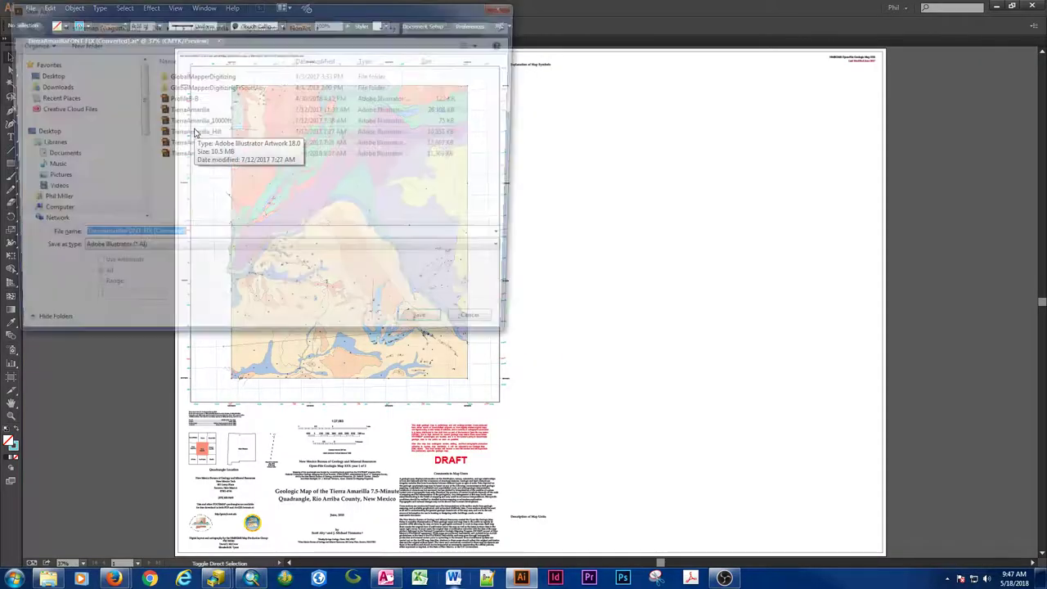
left_click(218, 156)
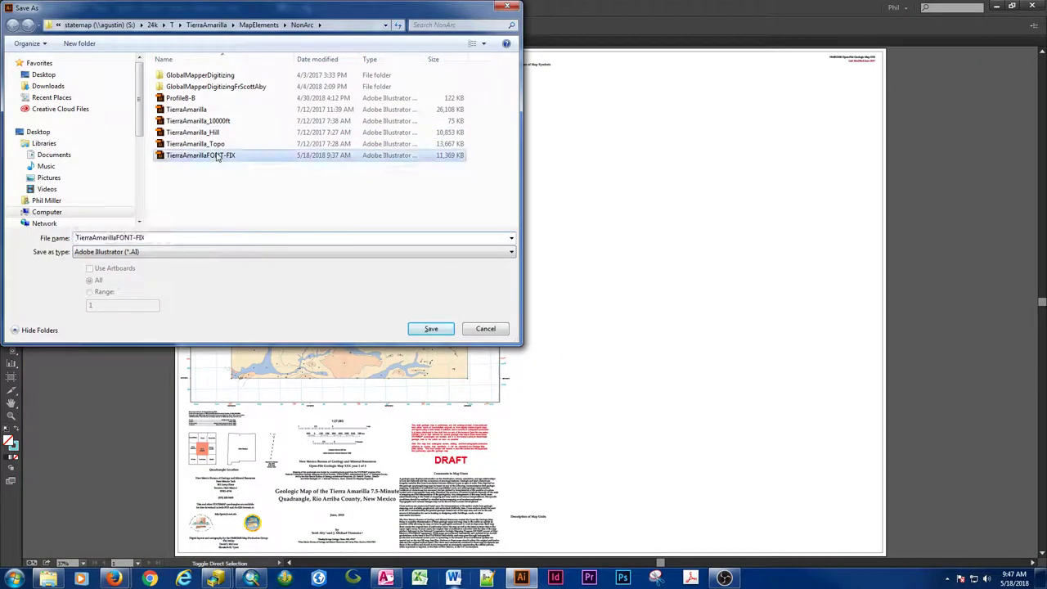
left_click(431, 328)
left_click(576, 334)
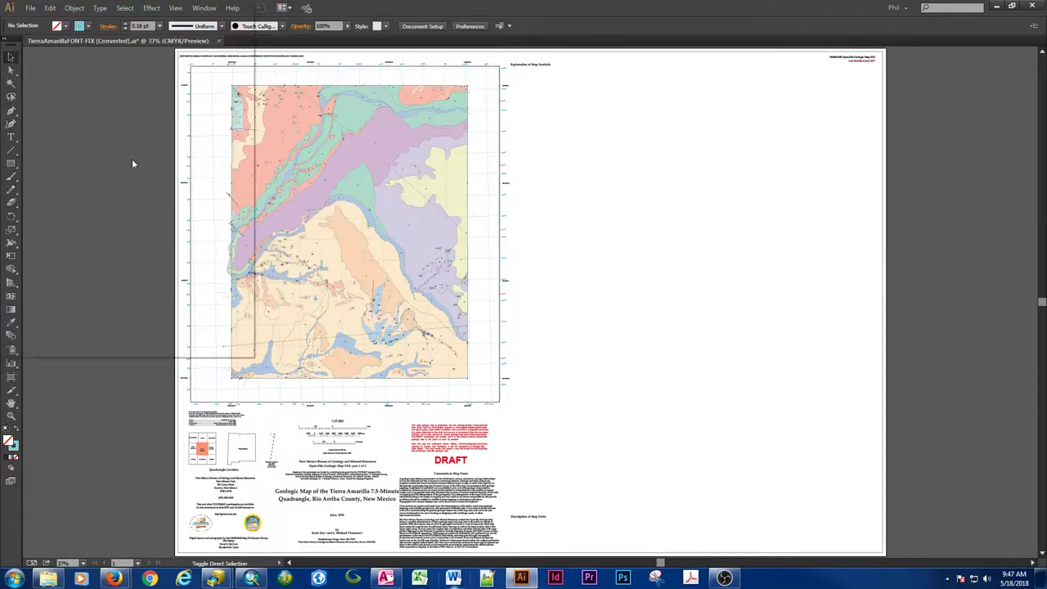
left_click(164, 330)
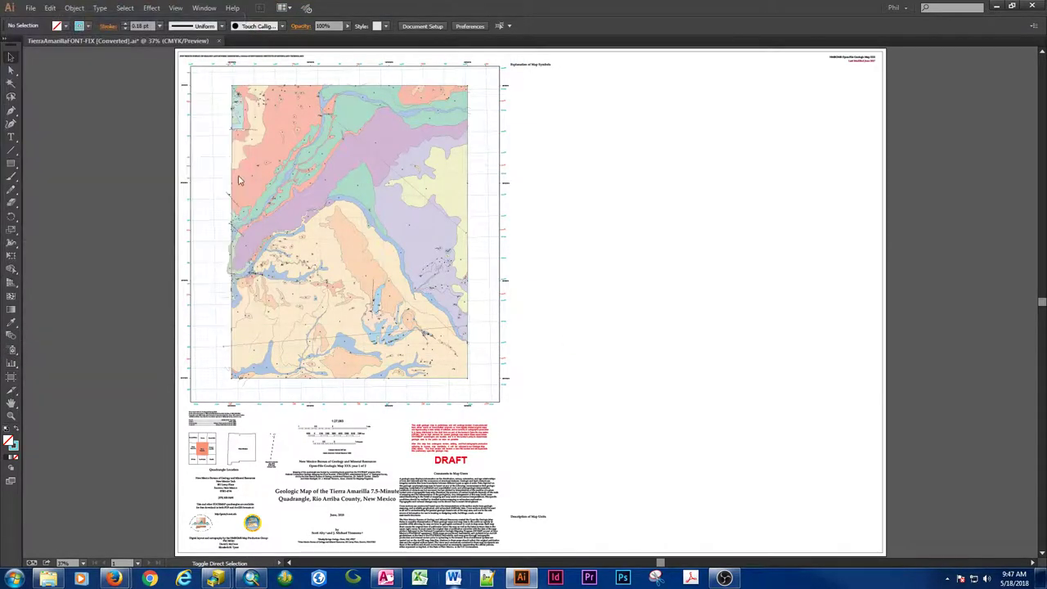
left_click(312, 168)
left_click_drag(275, 97, 342, 171)
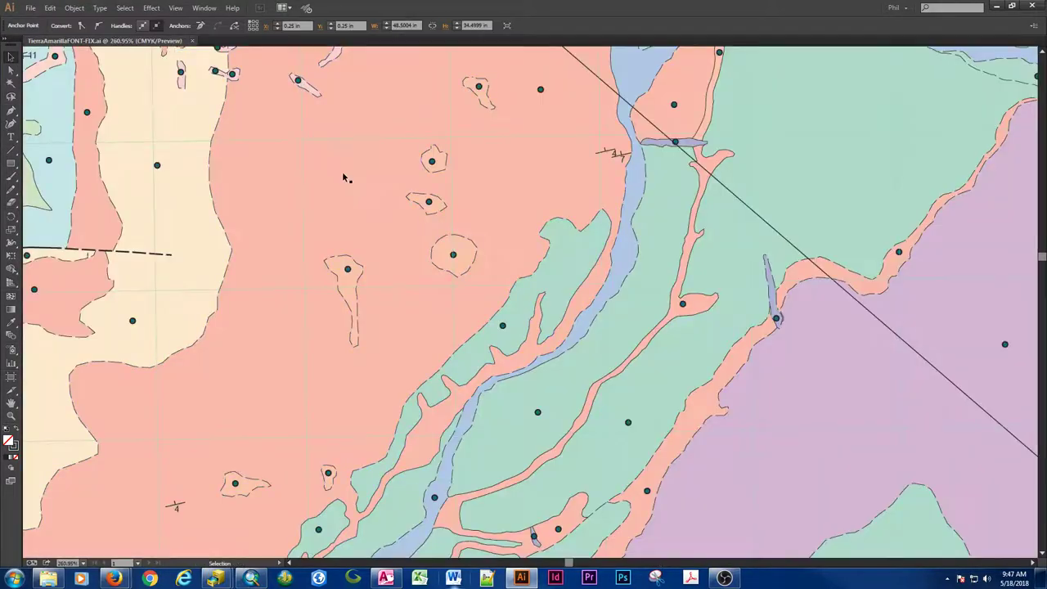
left_click(101, 8)
left_click(122, 155)
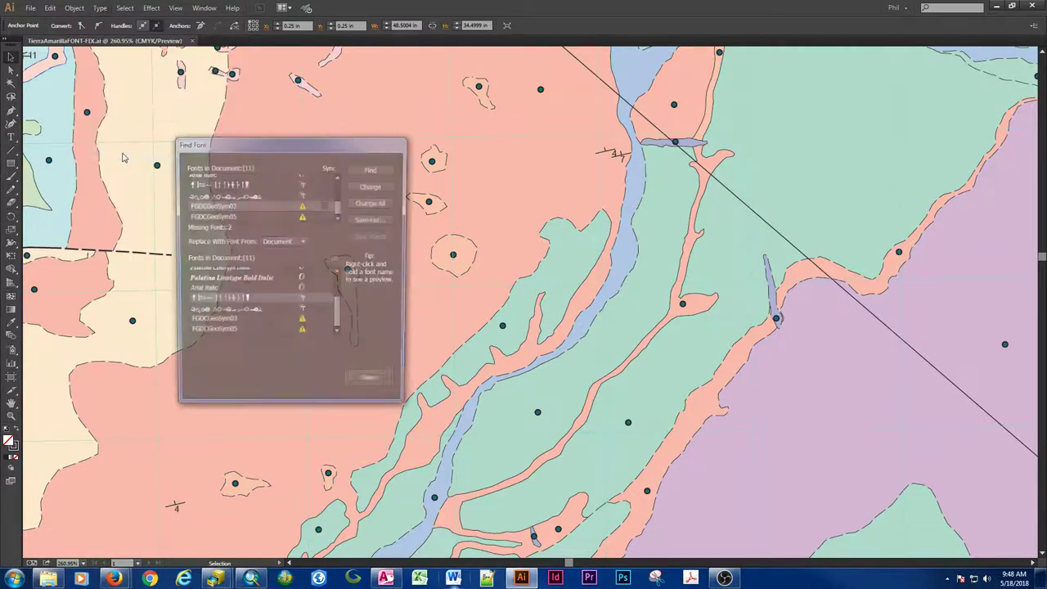
left_click(267, 205)
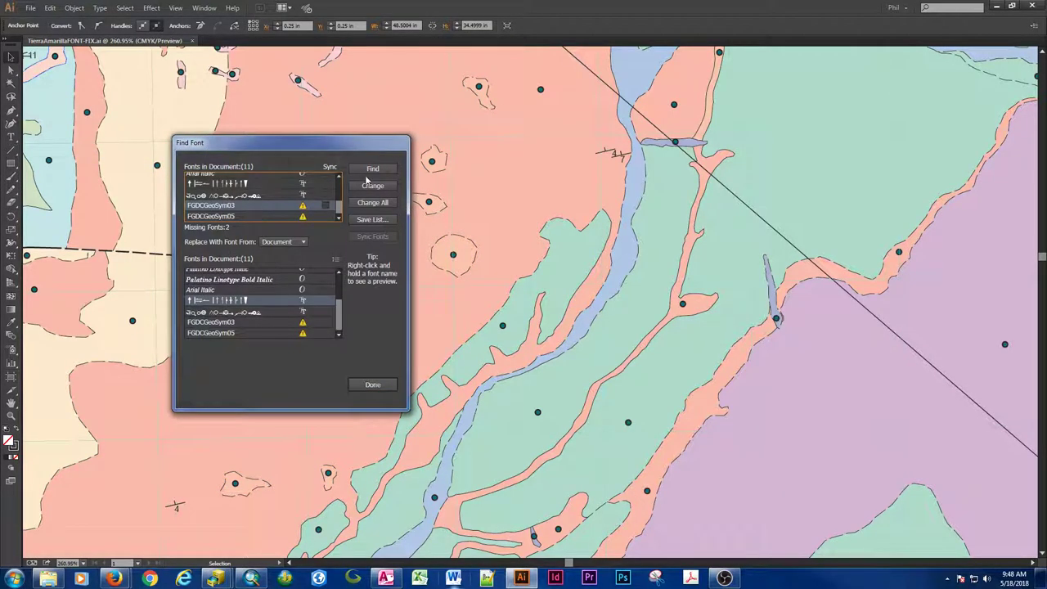
left_click(373, 167)
left_click(275, 216)
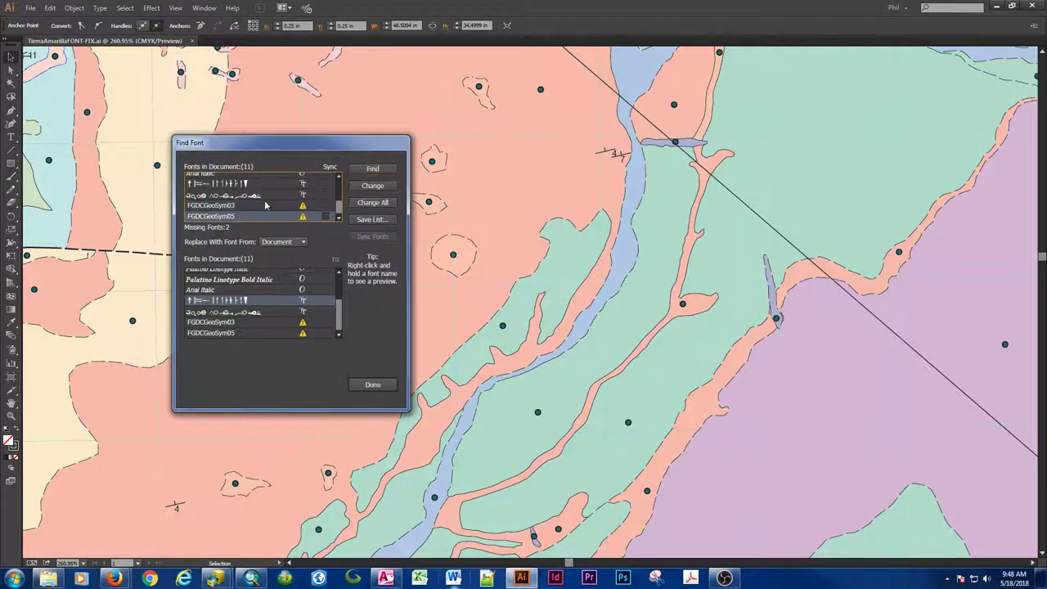
left_click(261, 198)
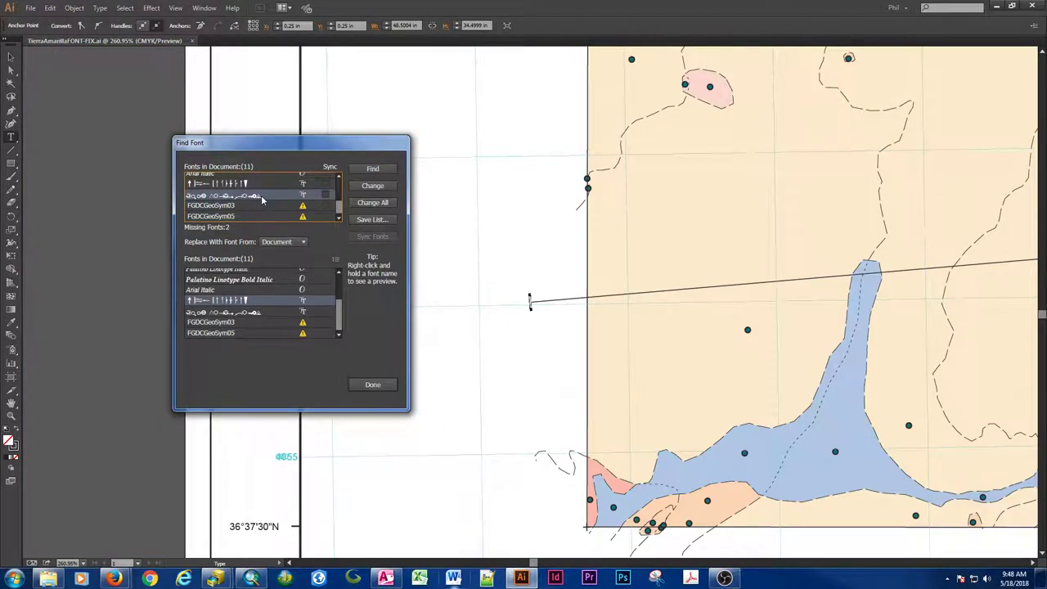
left_click(262, 190)
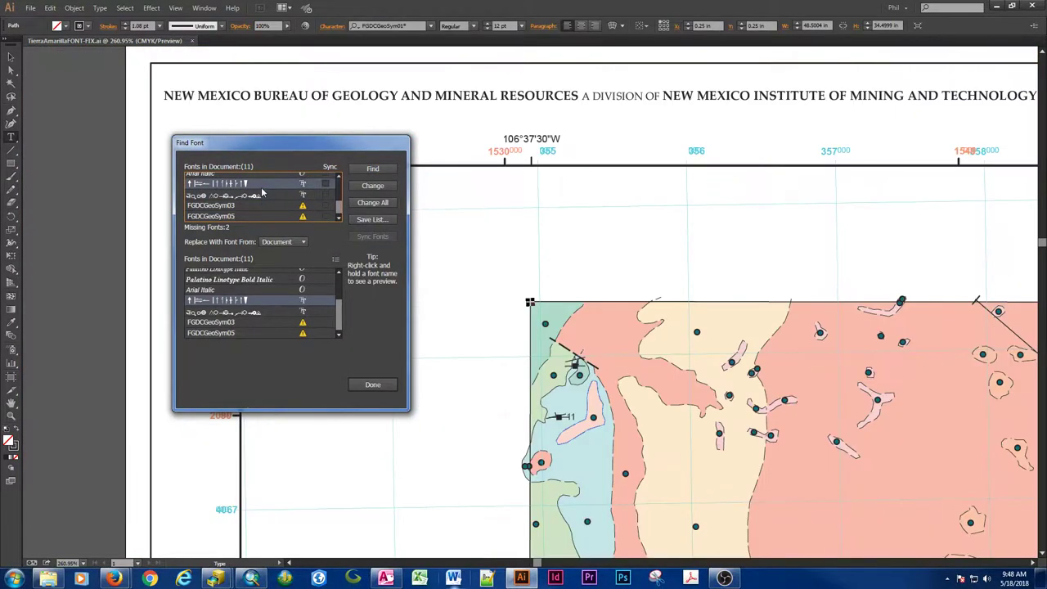
left_click(262, 178)
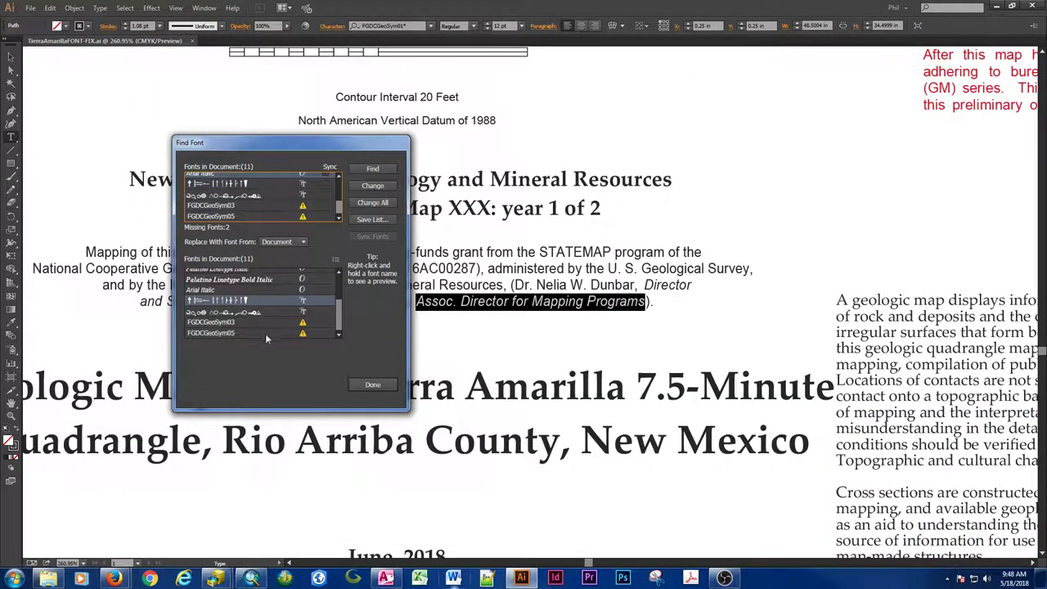
left_click(264, 321)
left_click(255, 206)
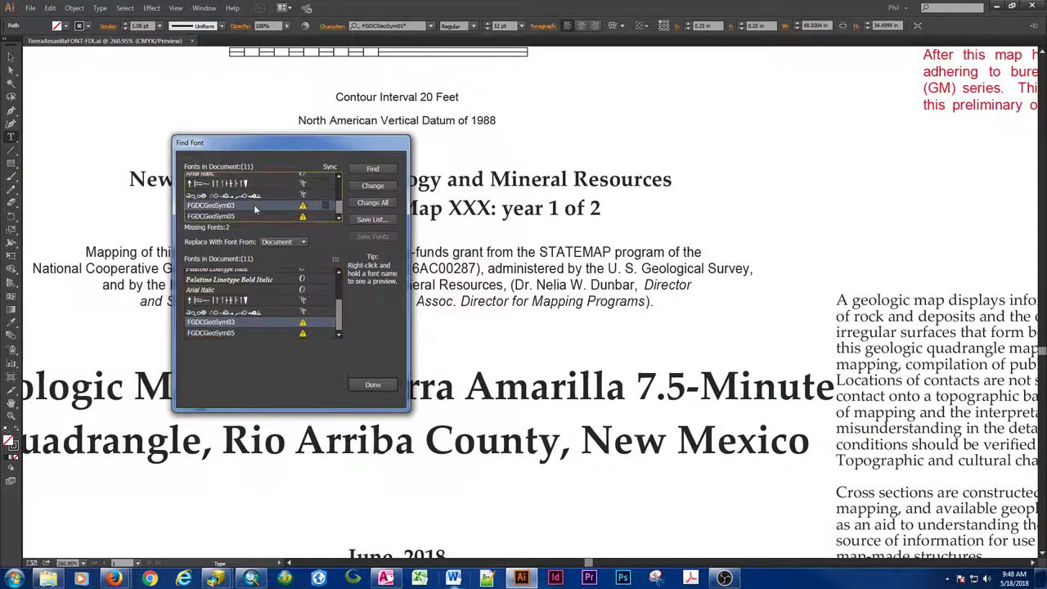
left_click(254, 197)
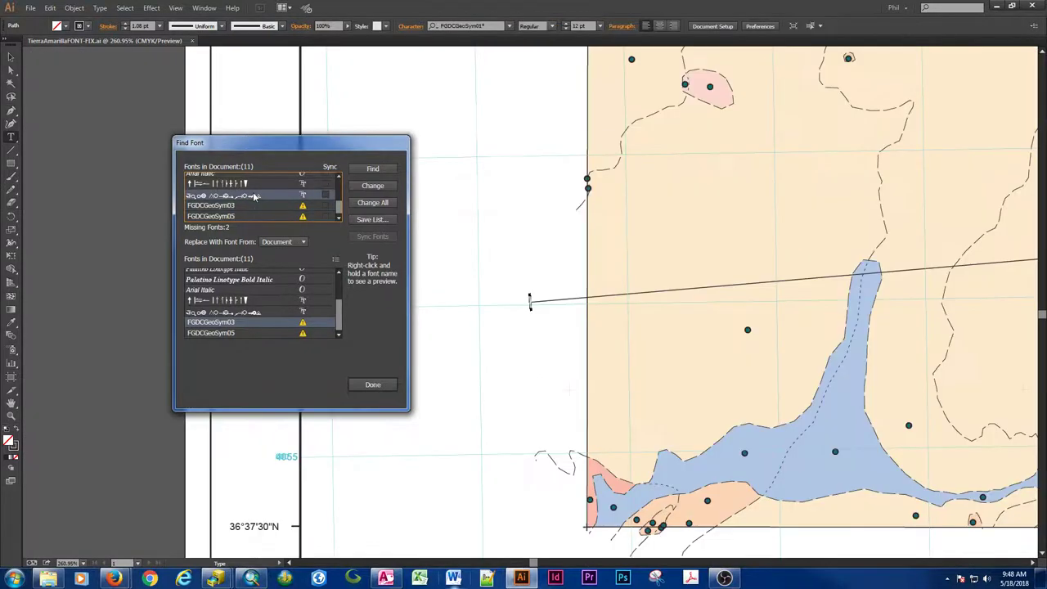
left_click(238, 206)
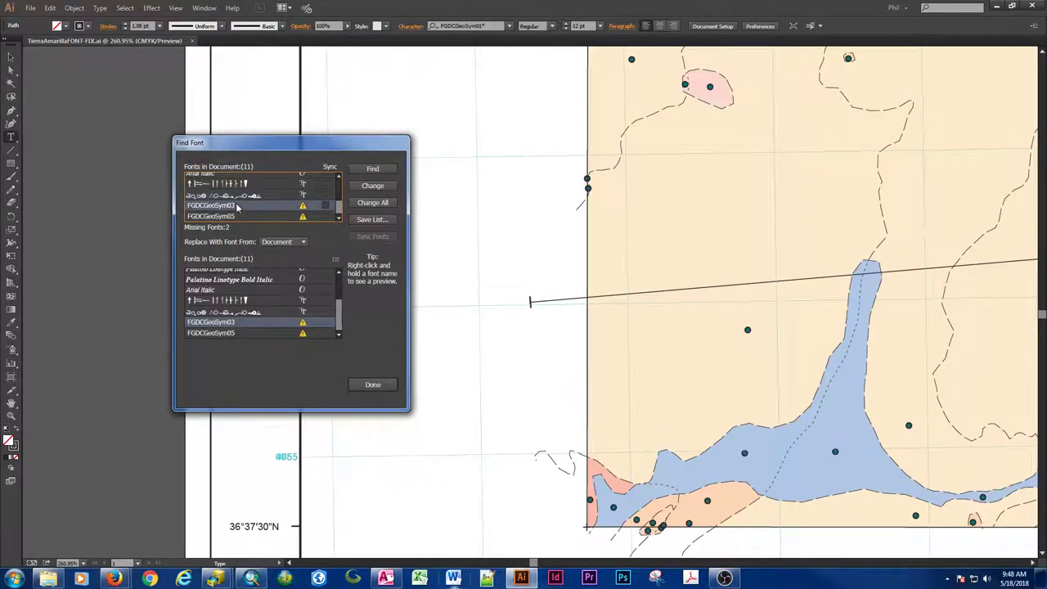
left_click(370, 386)
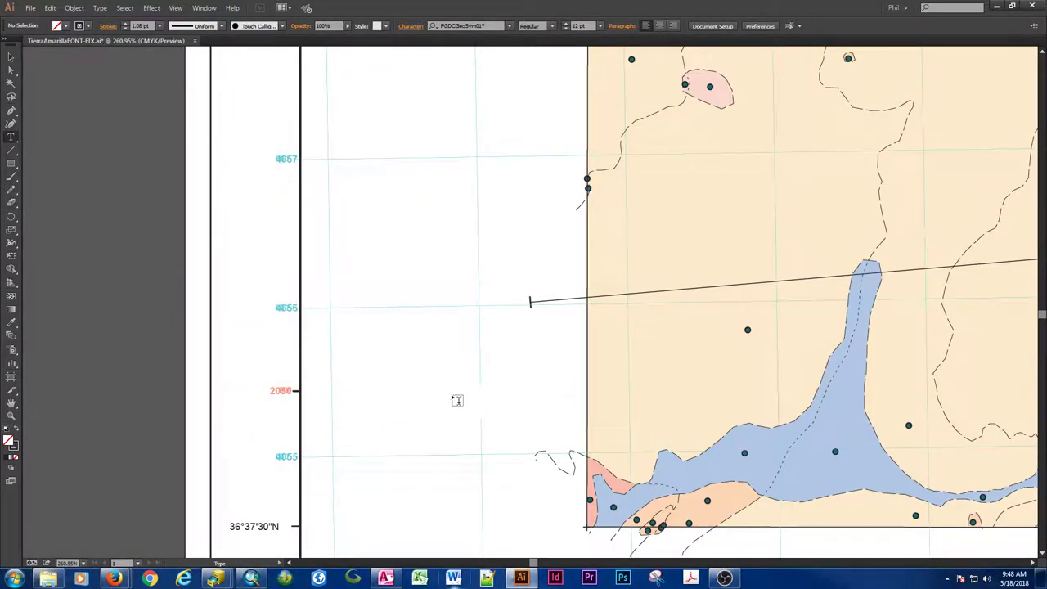
key("v")
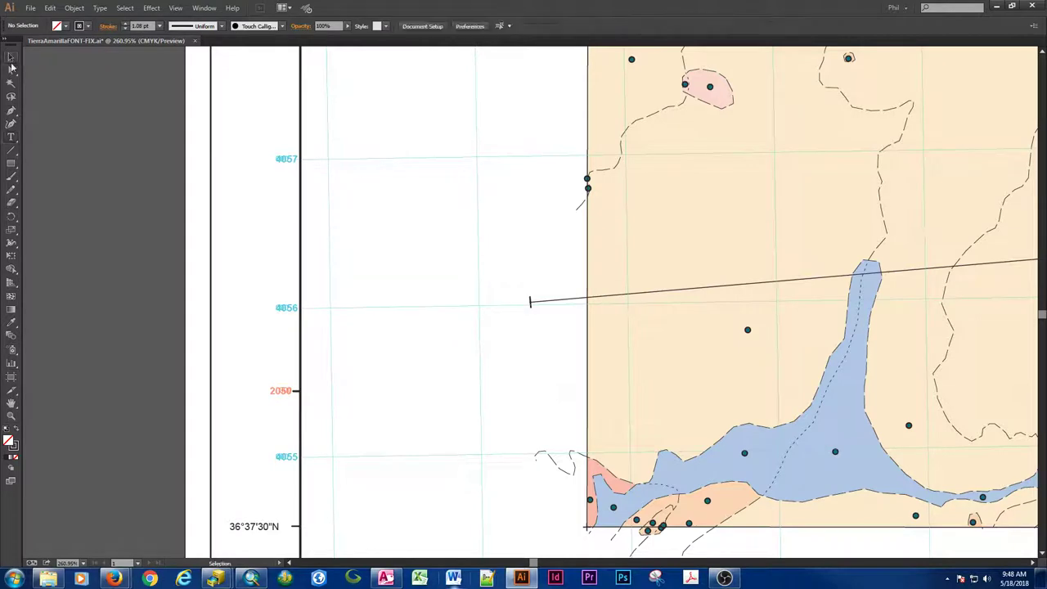
key("c")
left_click(554, 355)
left_click(629, 300)
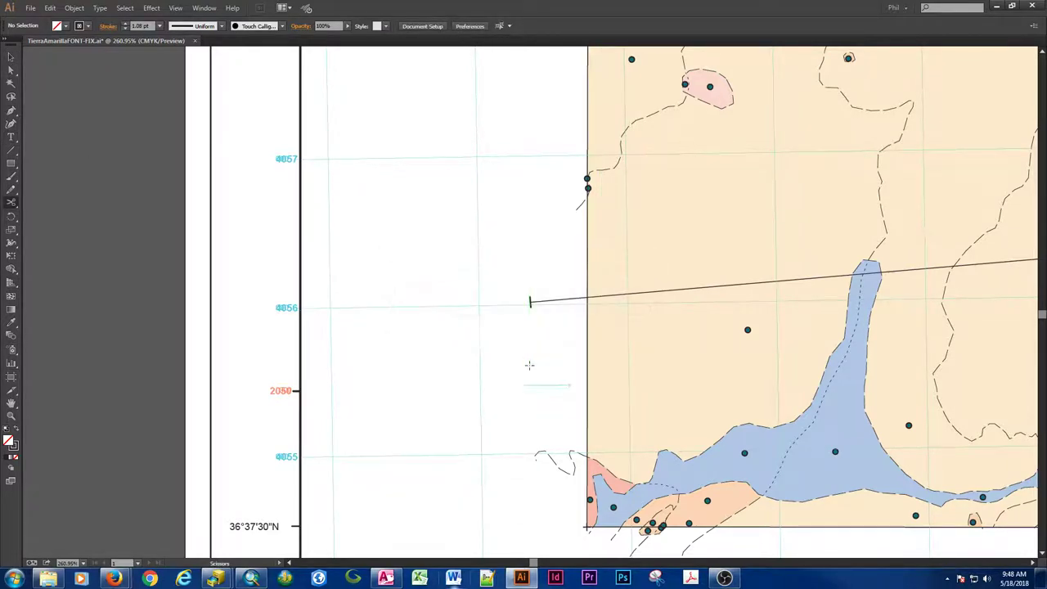
left_click_drag(592, 411, 227, 351)
mouse_move(643, 374)
left_mouse_down()
mouse_move(402, 401)
mouse_move(156, 450)
mouse_move(73, 515)
mouse_move(7, 533)
left_mouse_up()
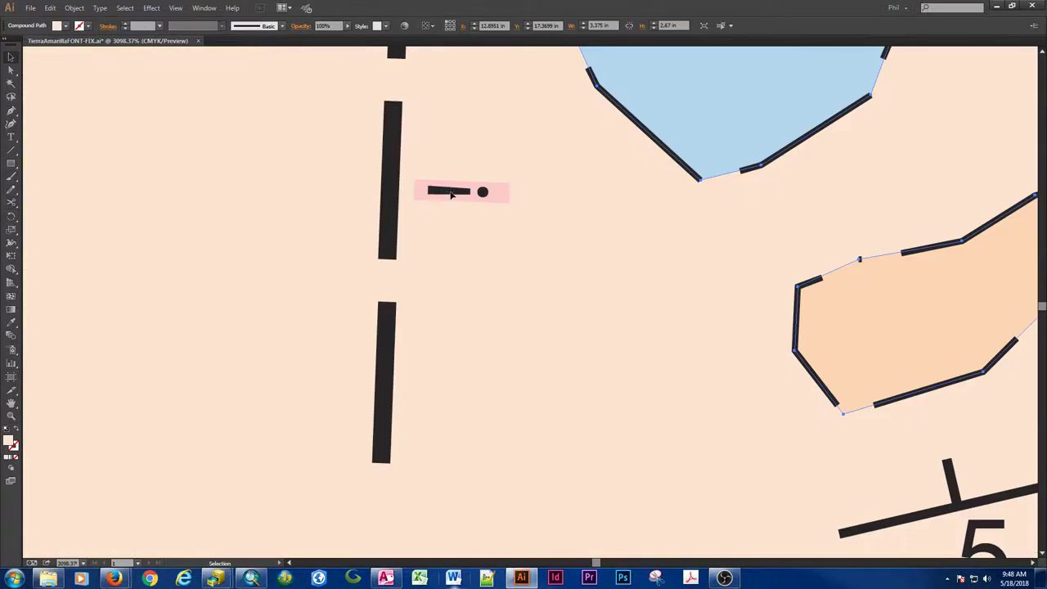
double_click(451, 194)
left_click(30, 53)
left_click(29, 53)
left_click(29, 53)
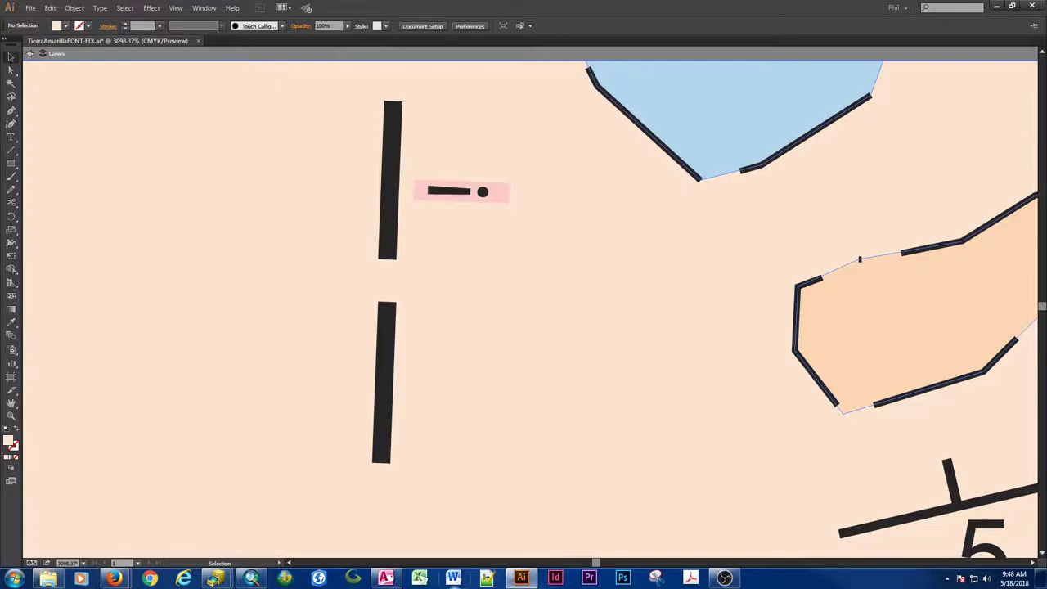
left_click(30, 54)
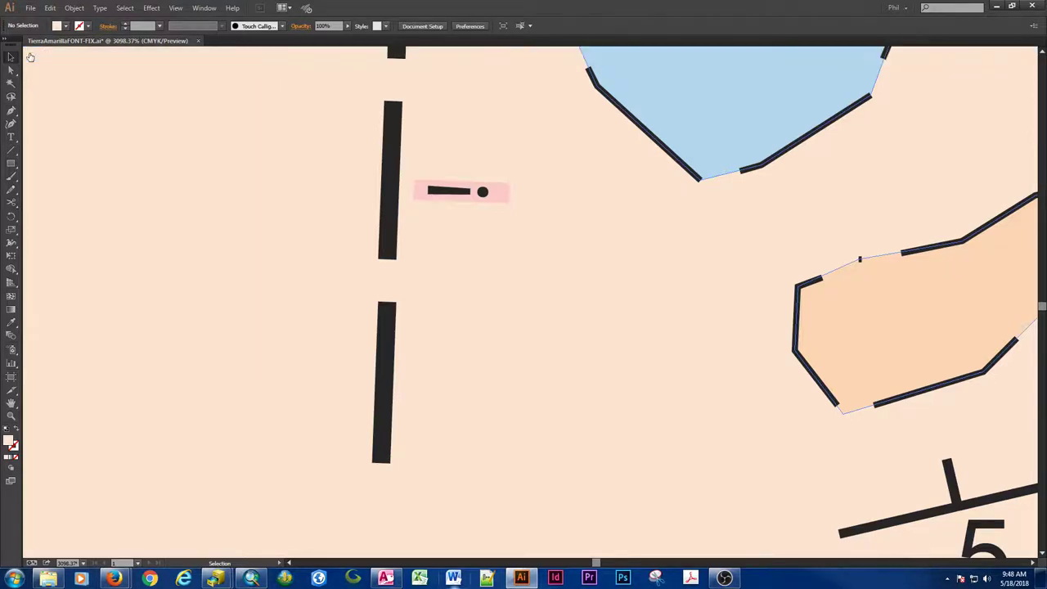
left_click(441, 190)
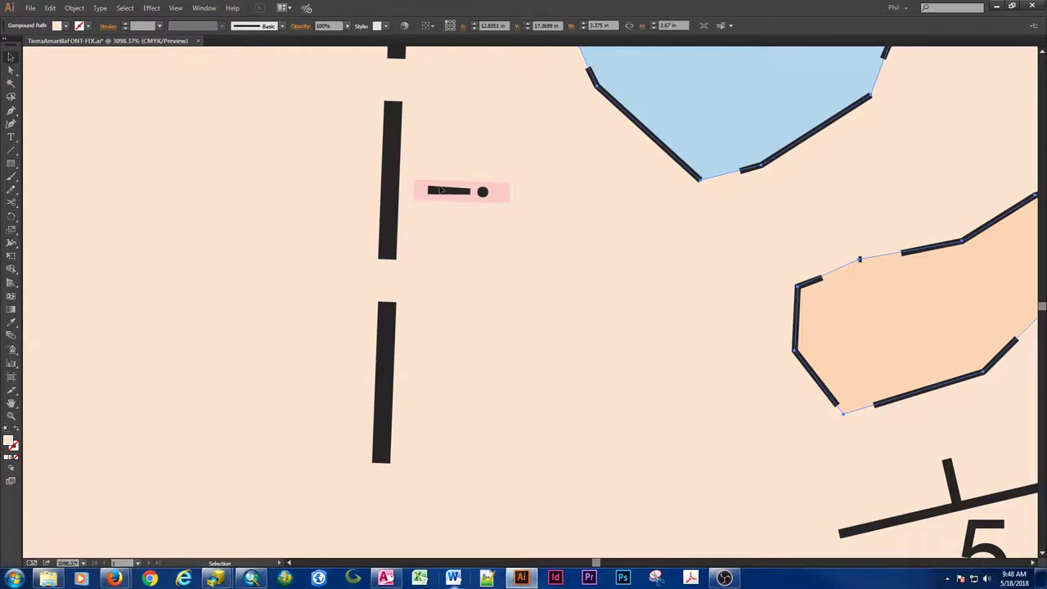
double_click(440, 190)
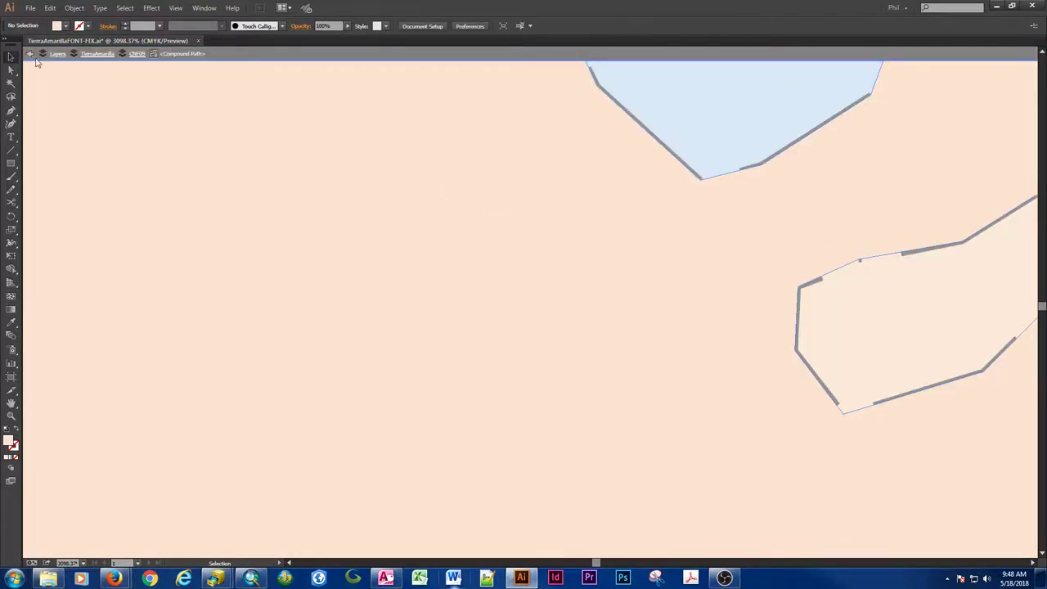
left_click(29, 54)
left_click(29, 54)
left_click(30, 54)
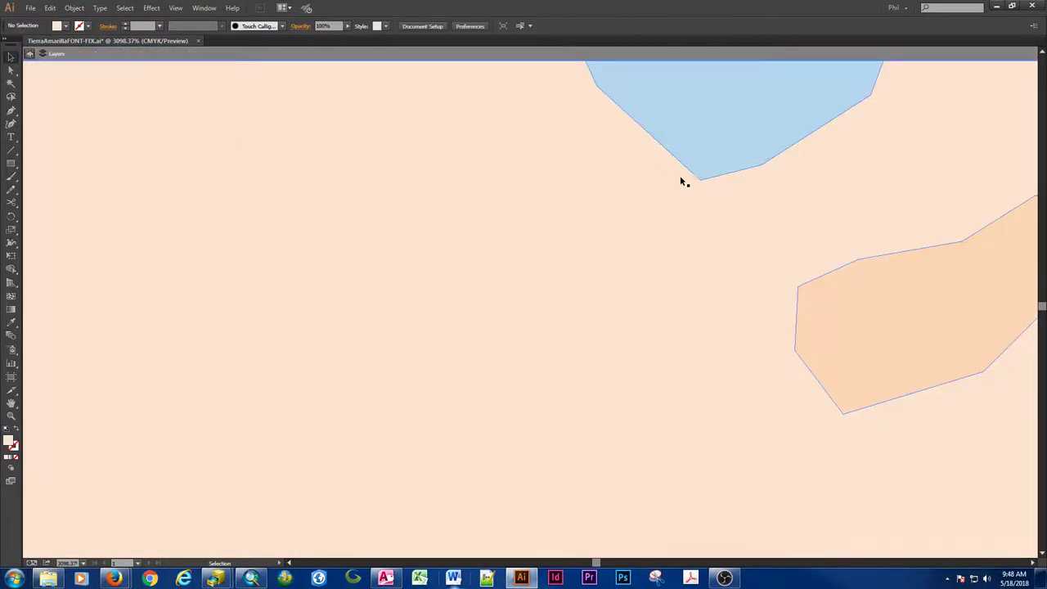
left_click(30, 54)
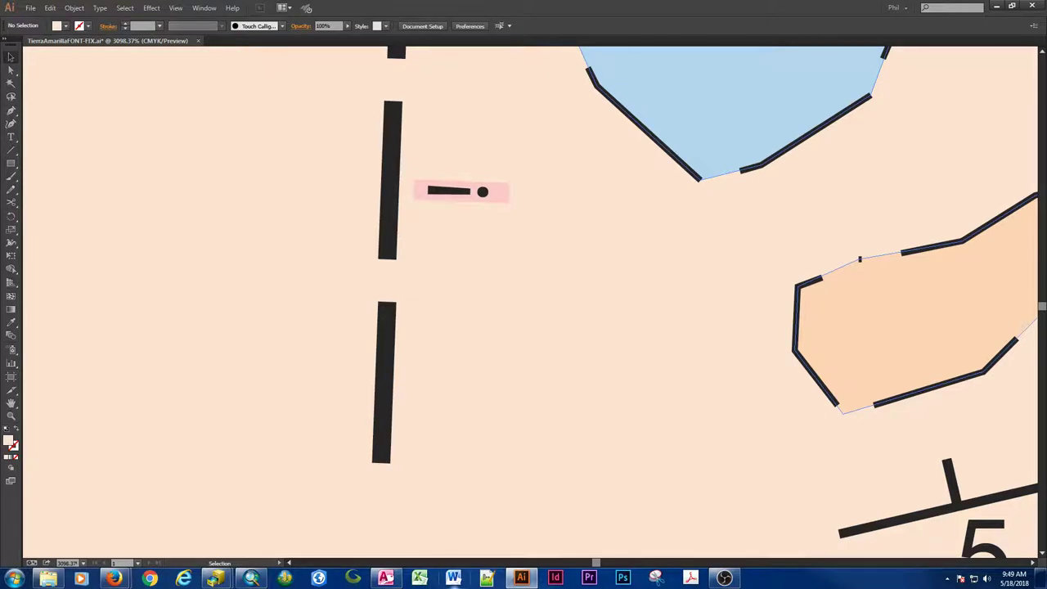
left_click(462, 192)
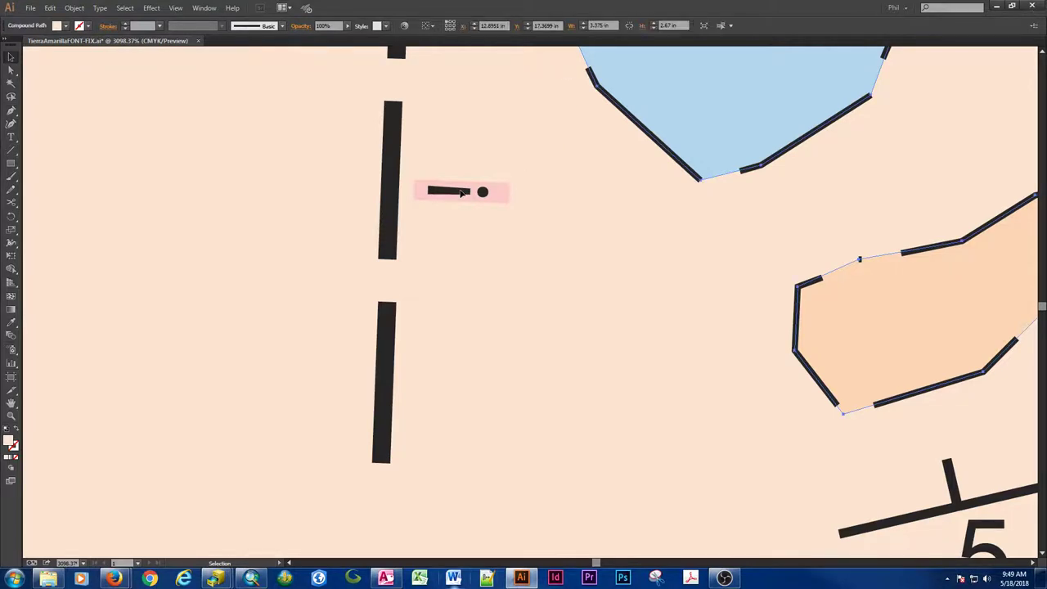
double_click(462, 192)
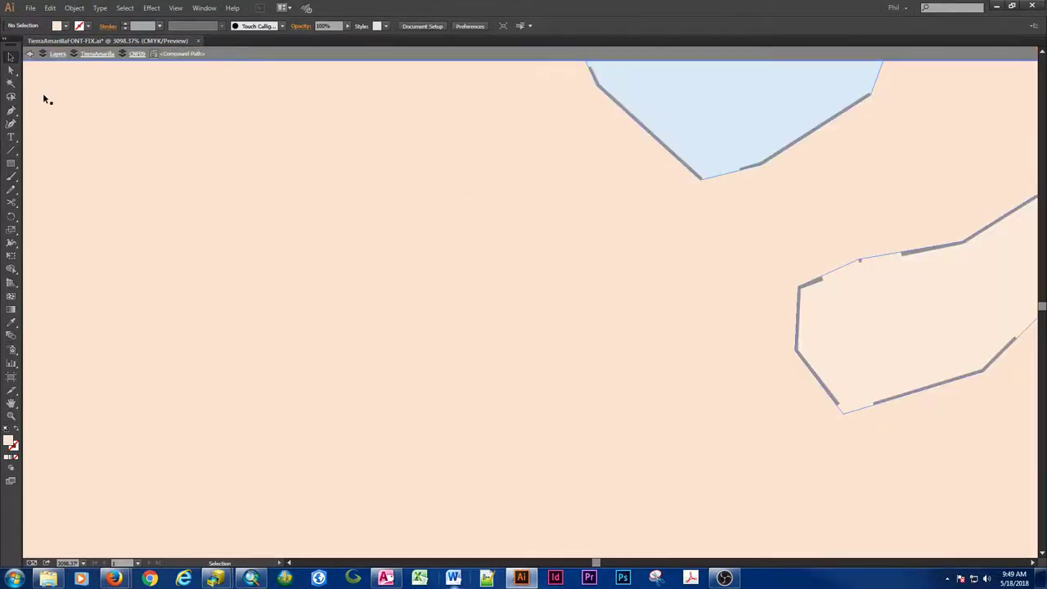
left_click(29, 54)
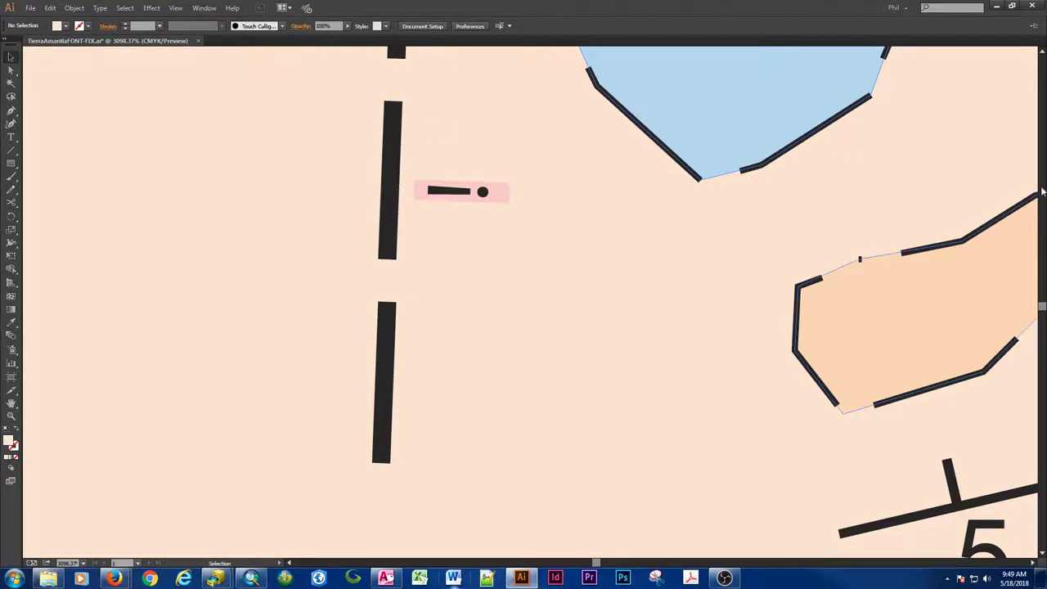
left_click(453, 197)
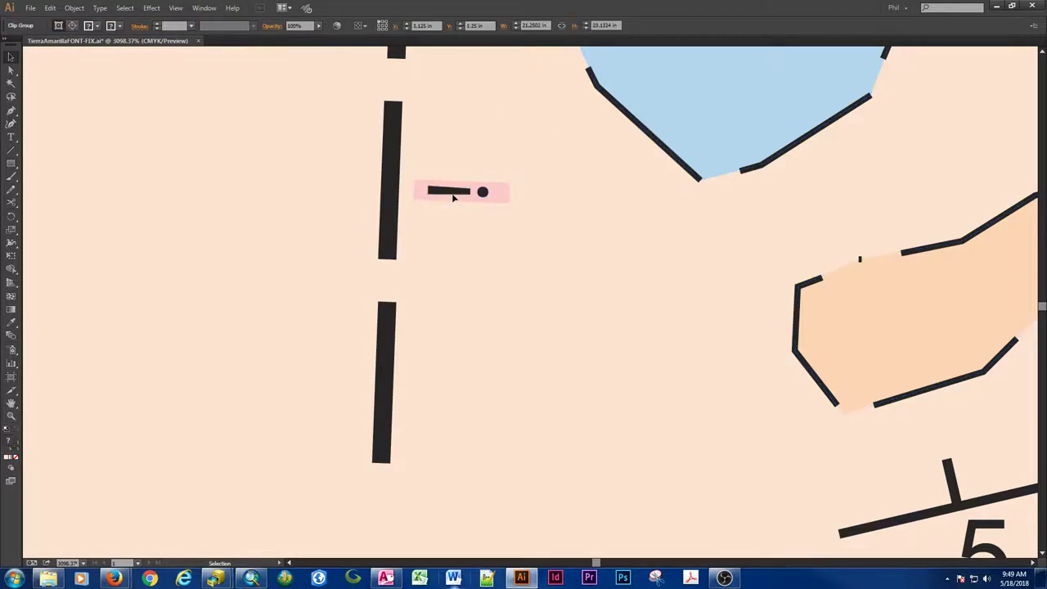
double_click(453, 196)
double_click(453, 196)
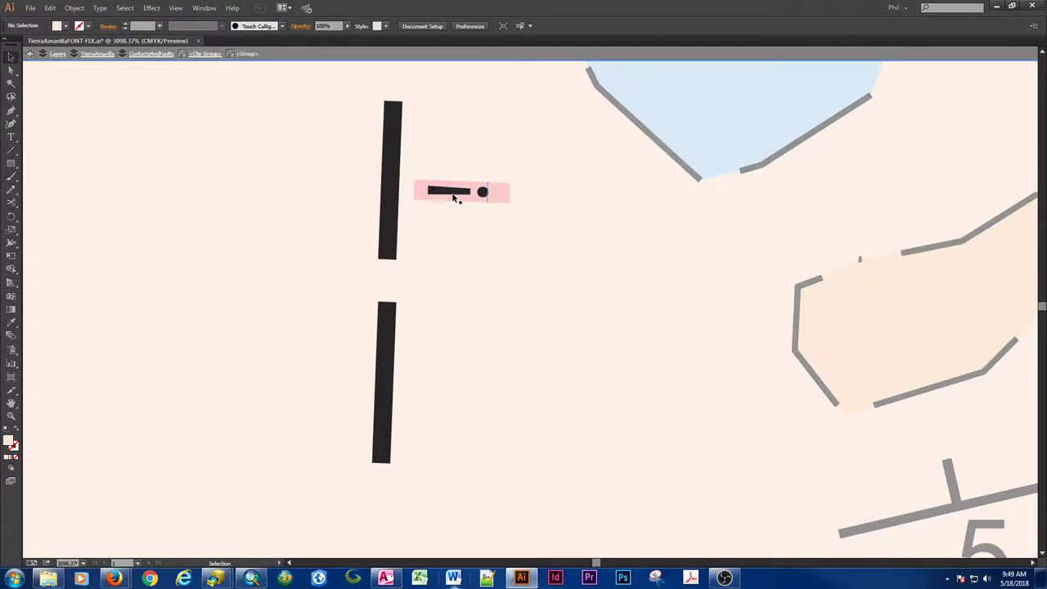
left_click(28, 55)
left_click(28, 55)
left_click(28, 55)
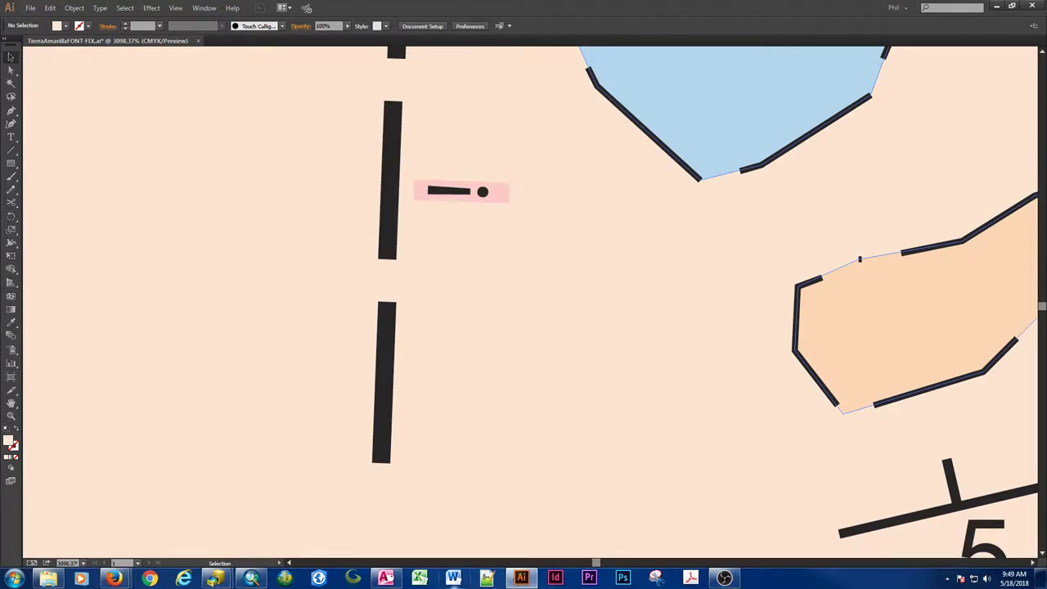
left_click(850, 269)
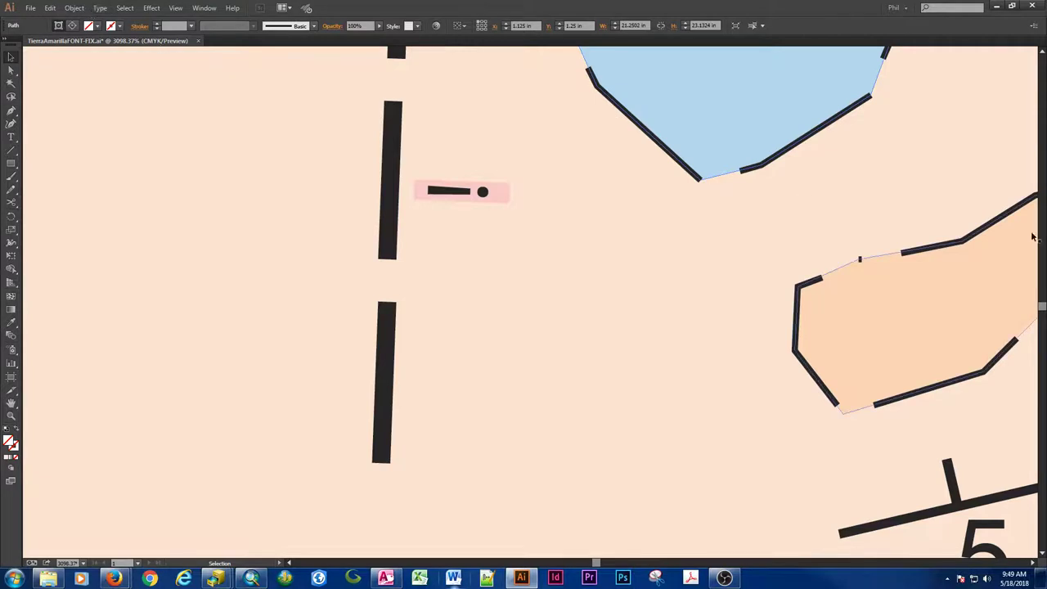
key("ctrl+shift+a")
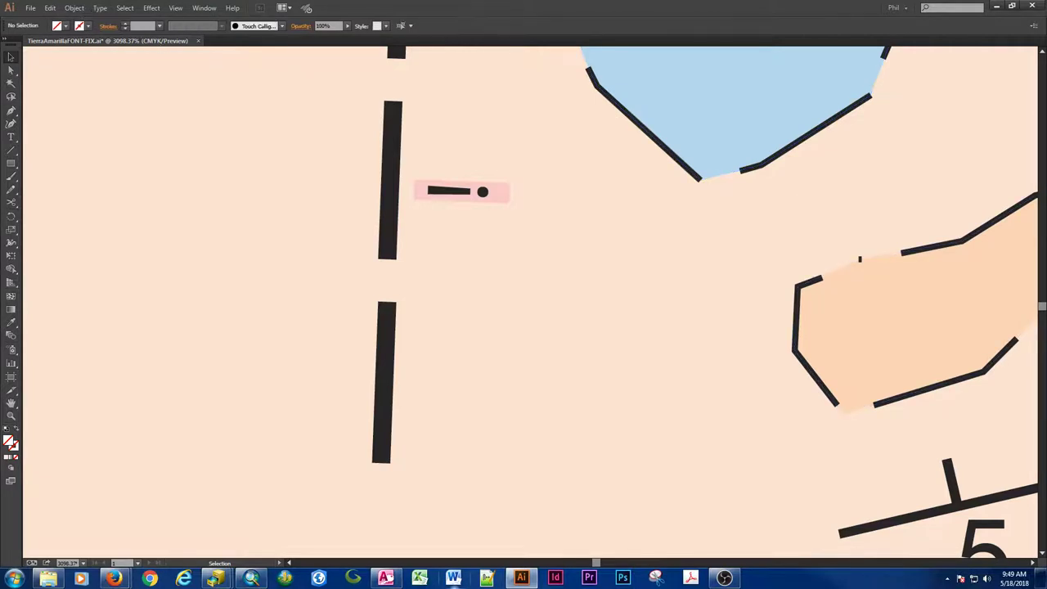
key("ctrl+a")
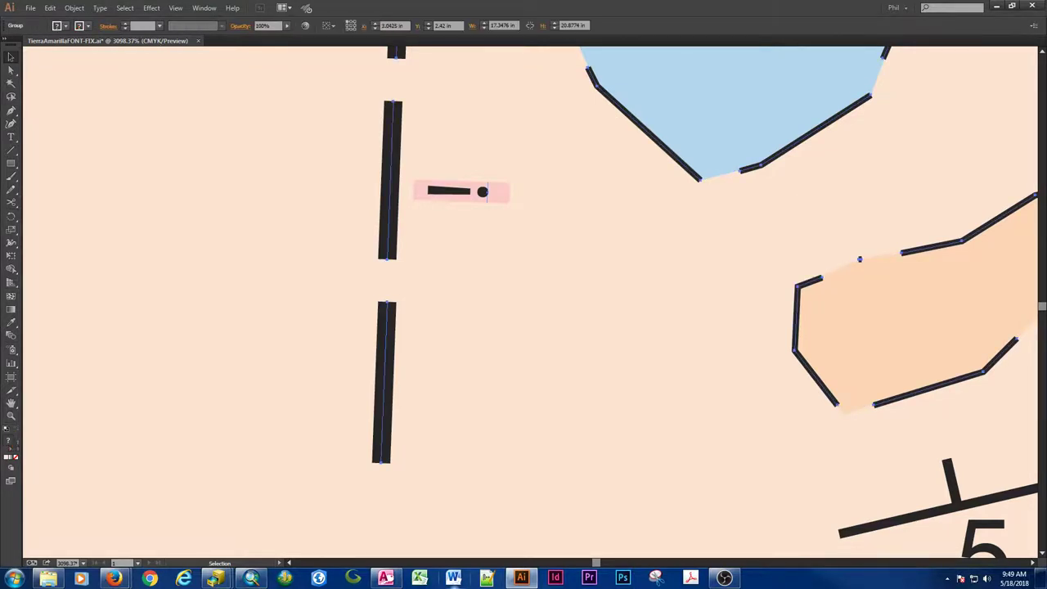
Set the bar-and-dot fault glyph's FGDCGeoSym05 font style to Regular so it touches the fault line.
key("ctrl+shift+g")
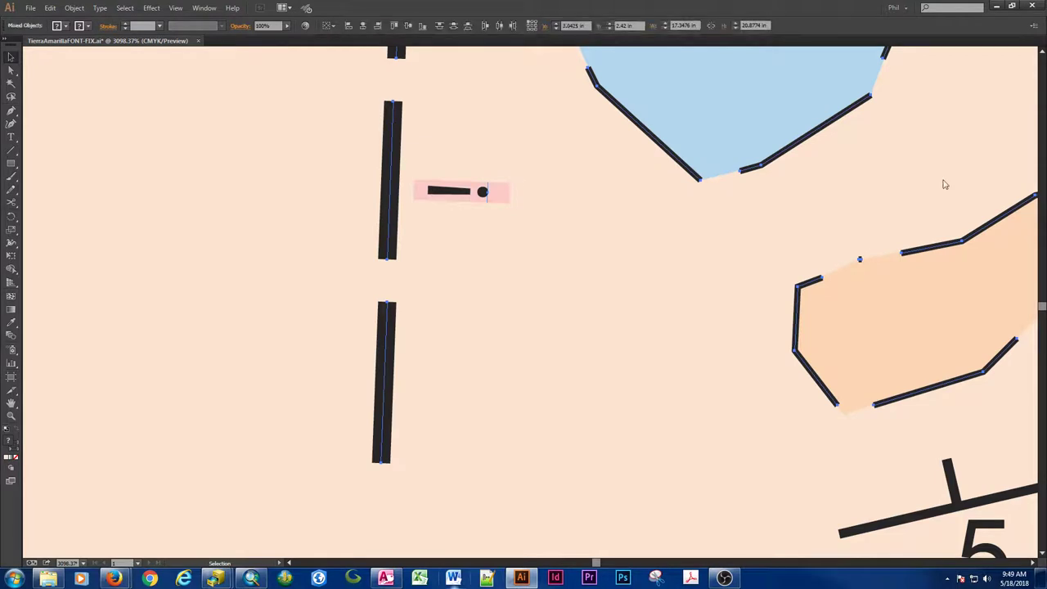
left_click(280, 211)
left_click(465, 191)
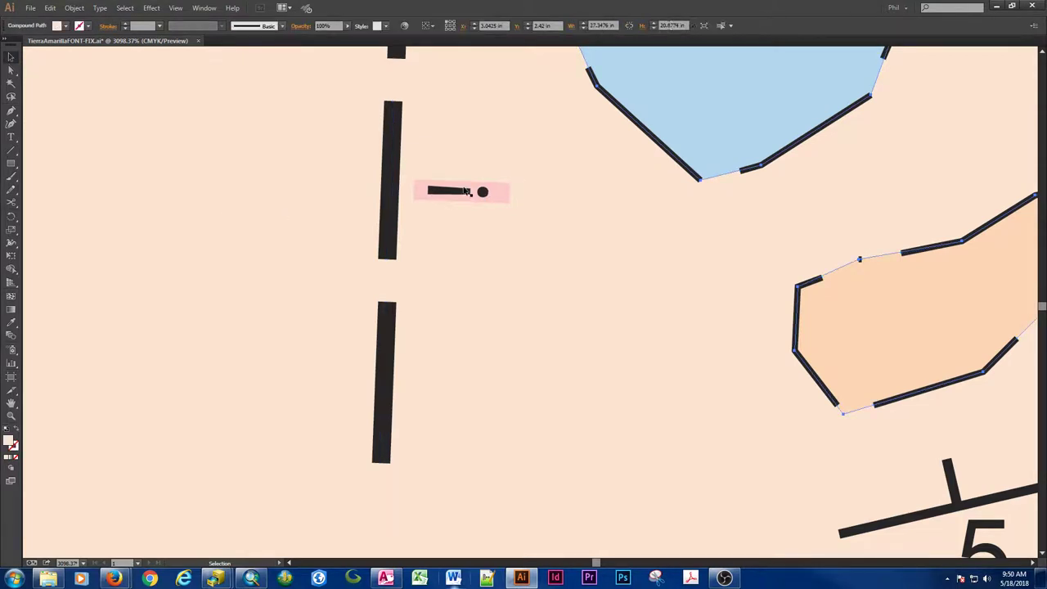
left_click(465, 191)
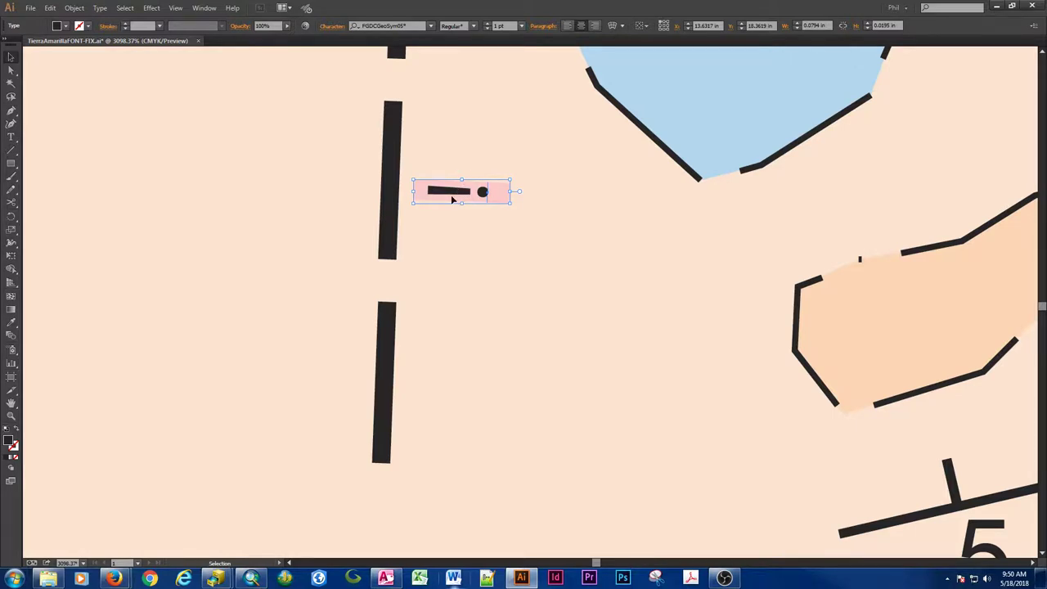
left_click_drag(489, 194, 479, 191)
double_click(481, 192)
key("ctrl+a")
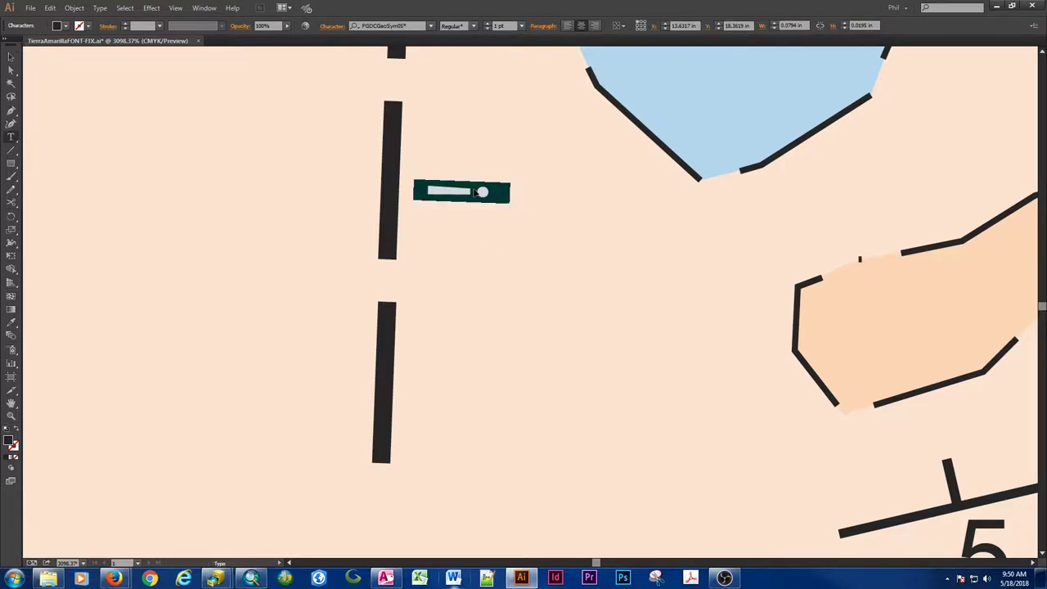
left_click(473, 26)
left_click(463, 38)
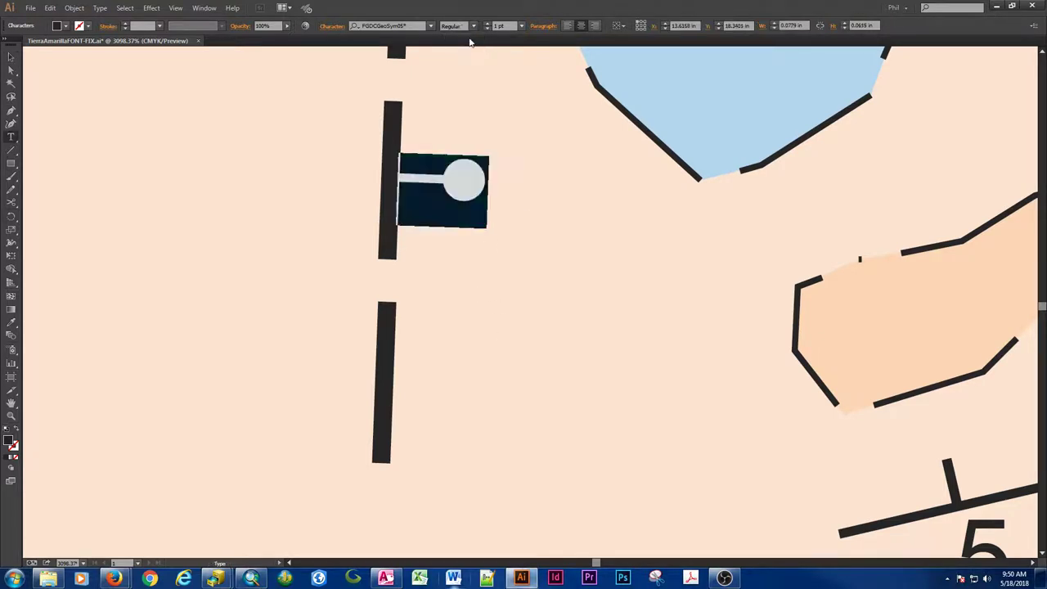
left_click(10, 57)
left_click(233, 197)
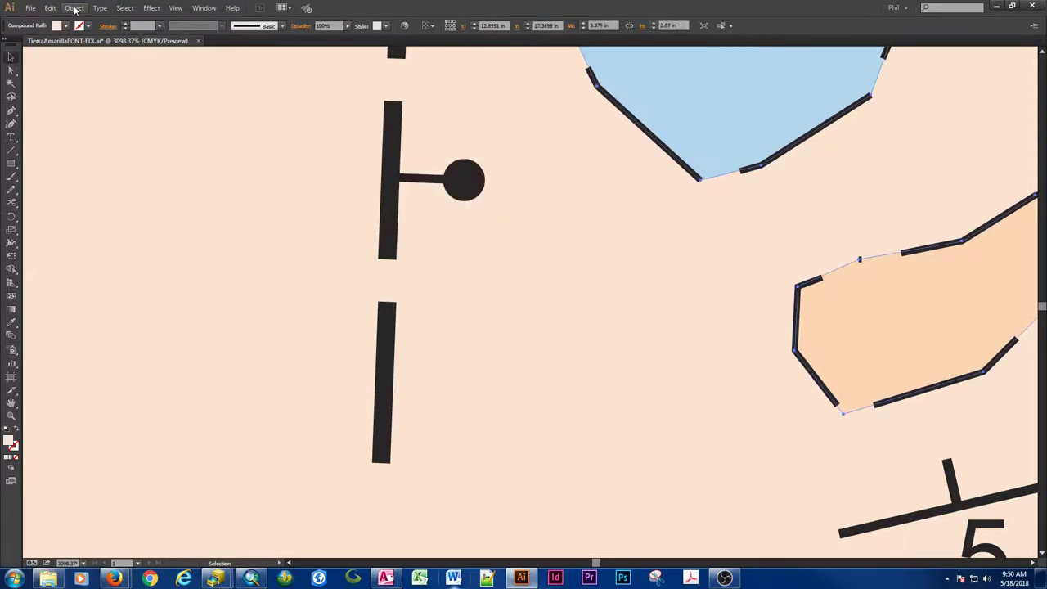
left_click(470, 181)
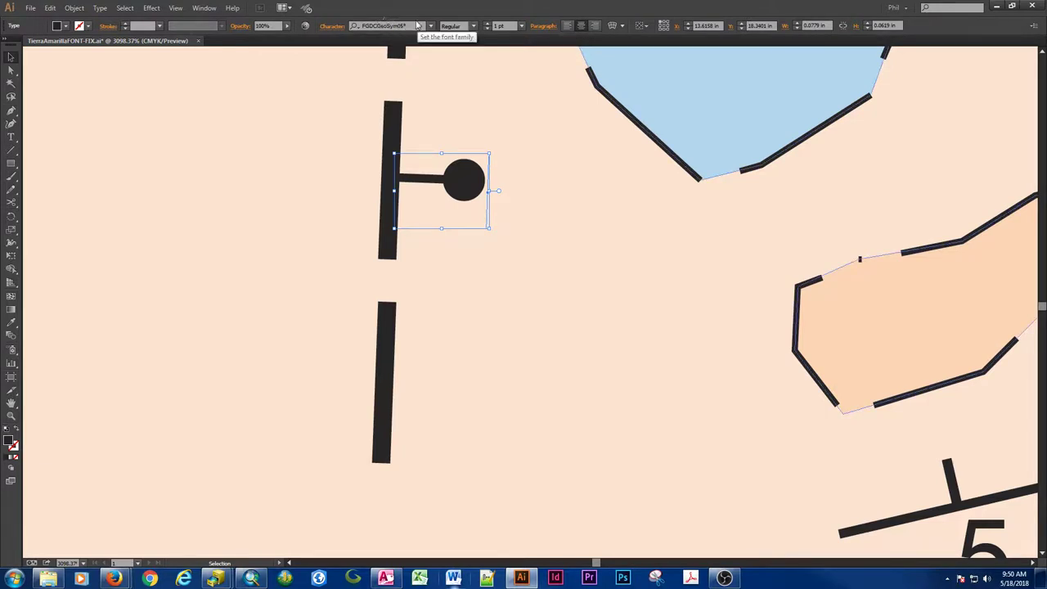
In Find Font, replace all missing FGDCGeoSym05 text with the installed FGDCGeoSym05 font.
left_click(100, 9)
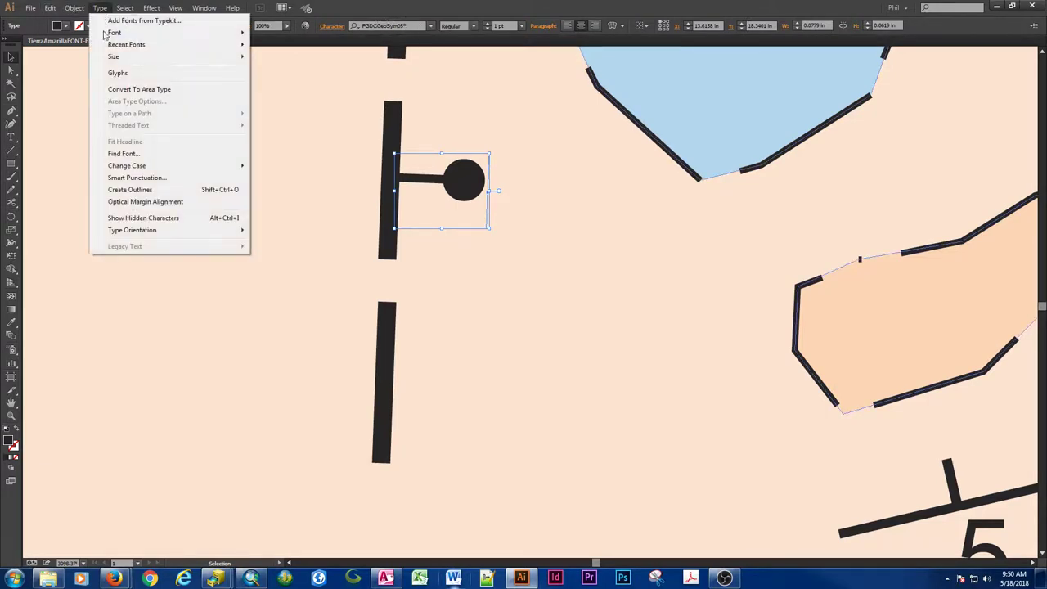
left_click(127, 154)
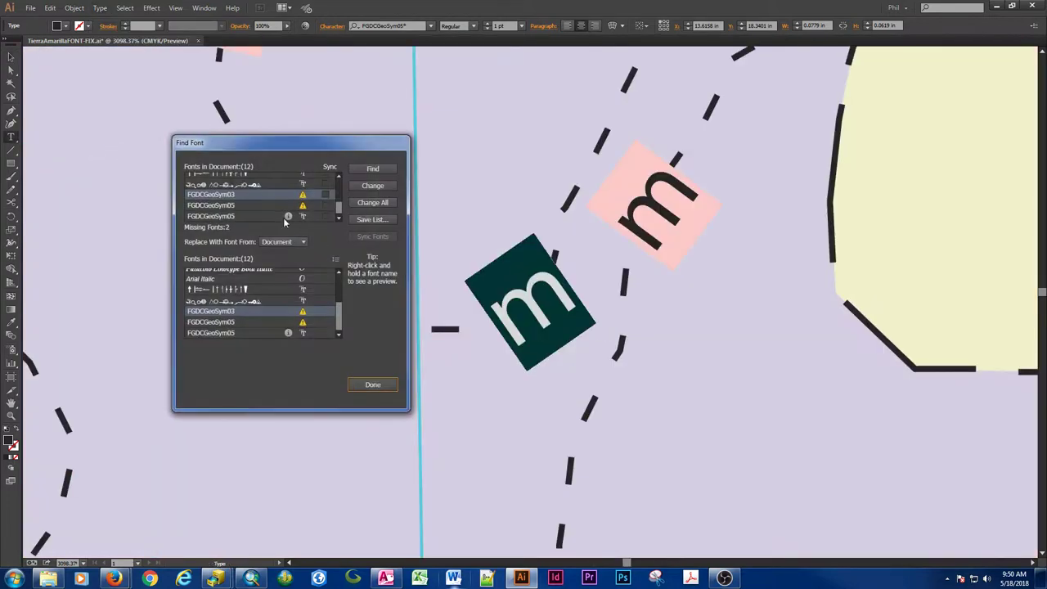
left_click(241, 205)
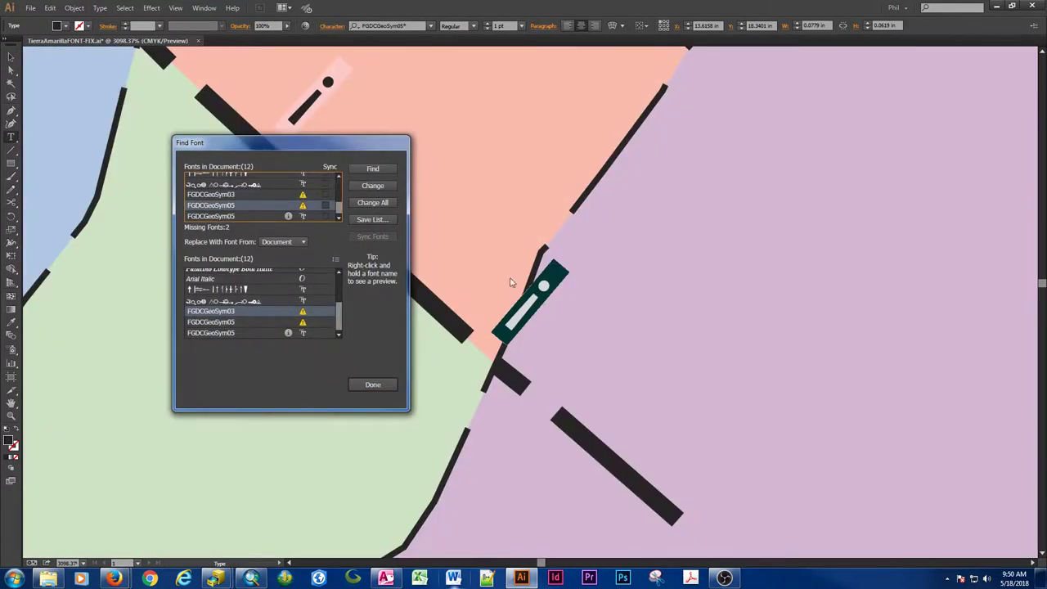
left_click(215, 333)
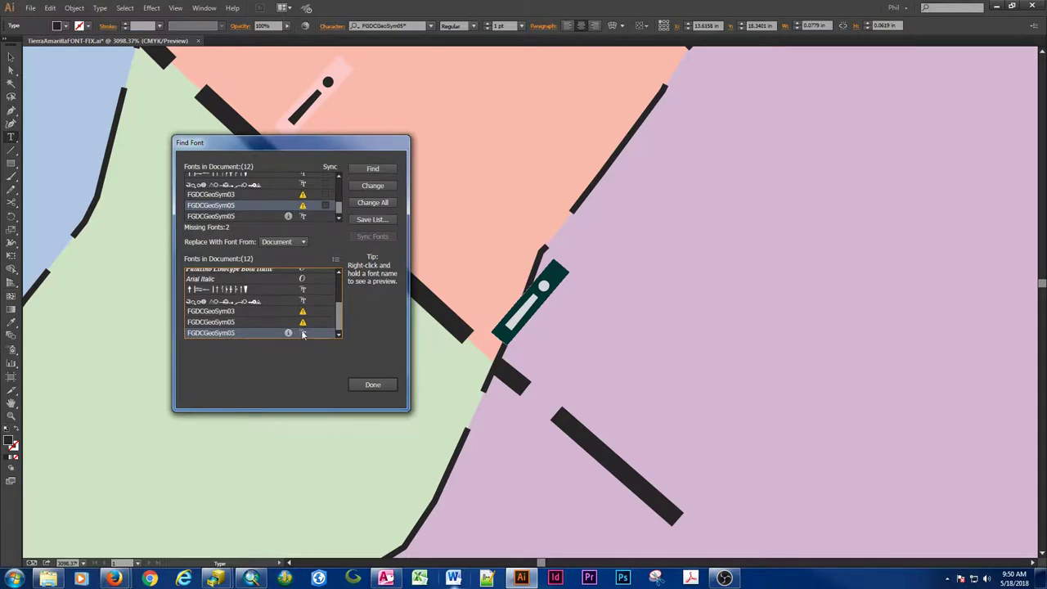
left_click(361, 202)
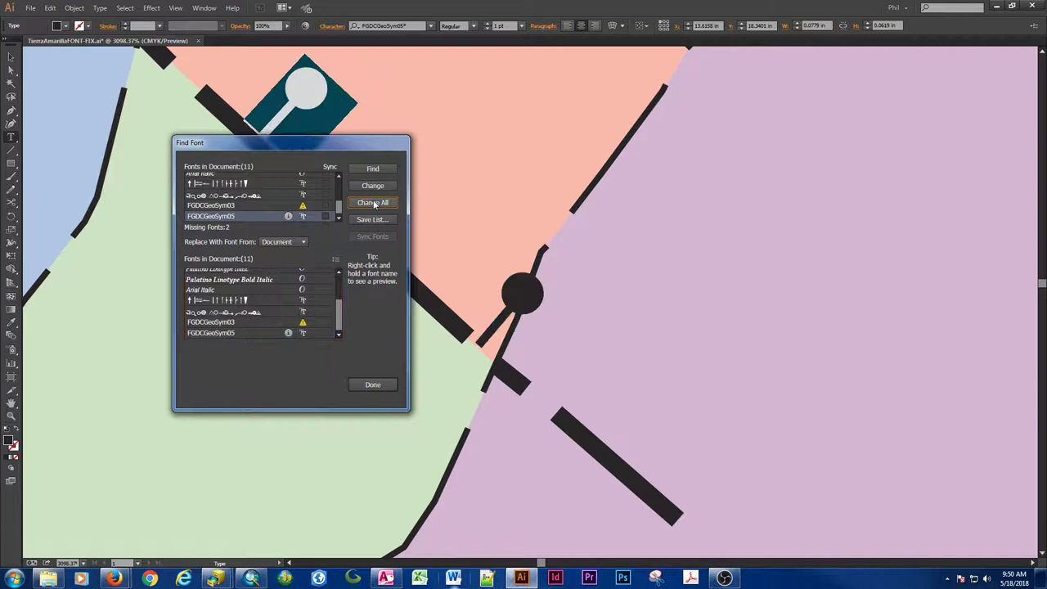
left_click(247, 206)
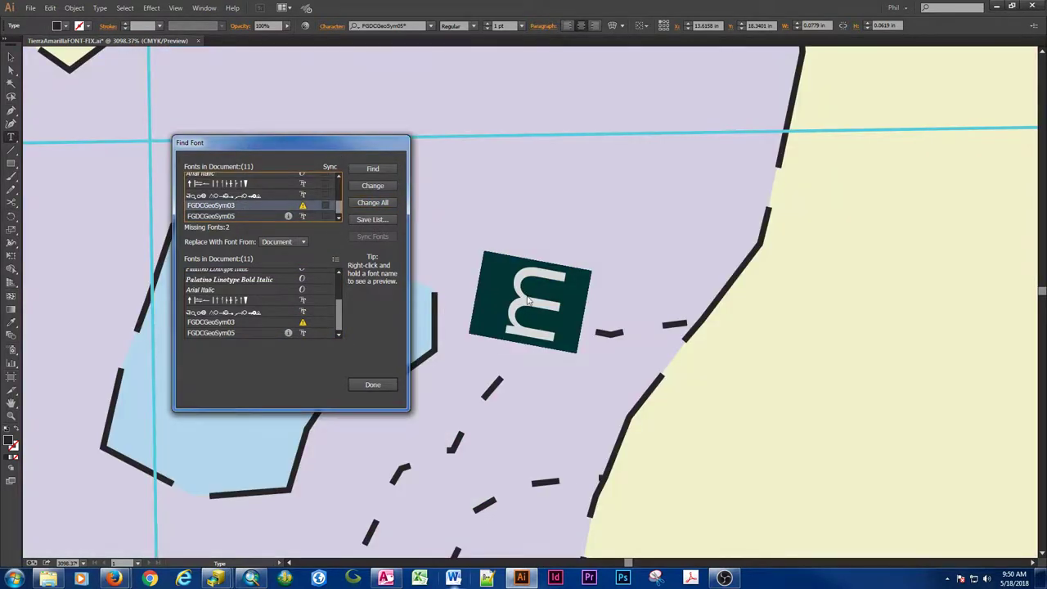
Set the pink 'm' symbol's FGDCGeoSym03 text to Regular font style.
key("Escape")
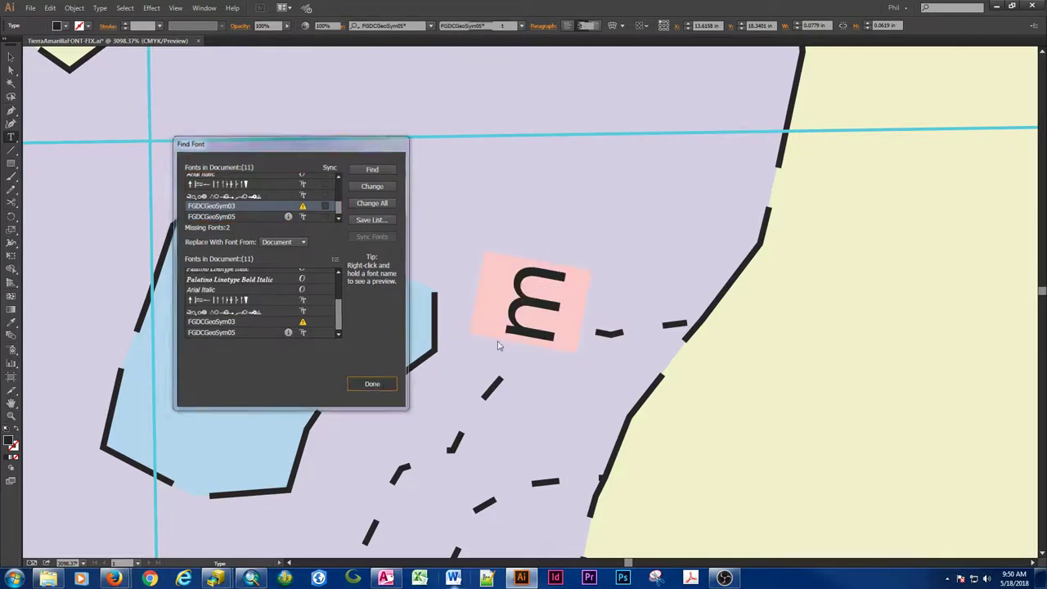
double_click(526, 309)
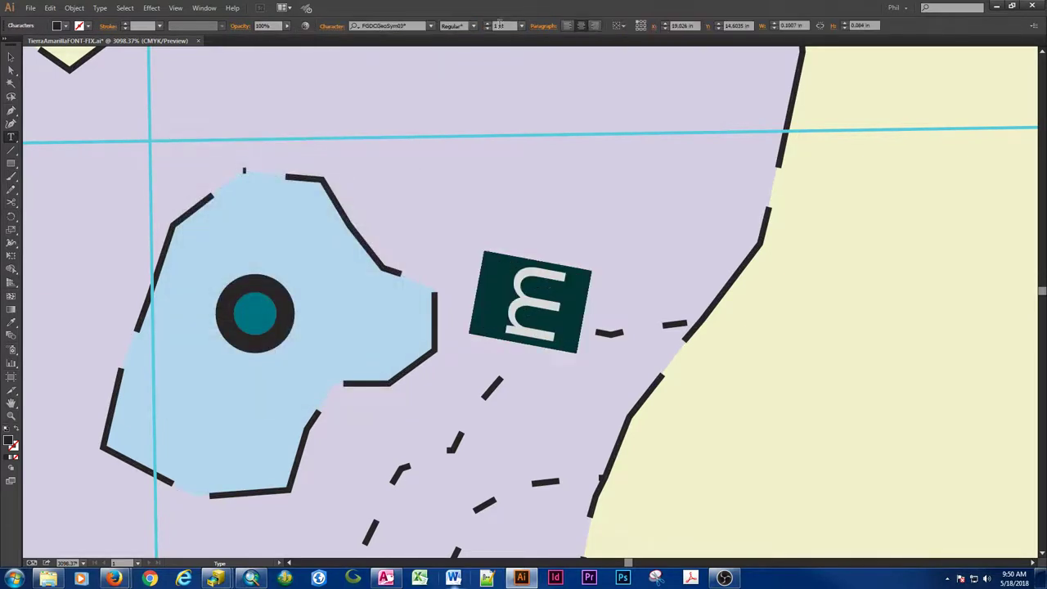
left_click(474, 27)
left_click(463, 39)
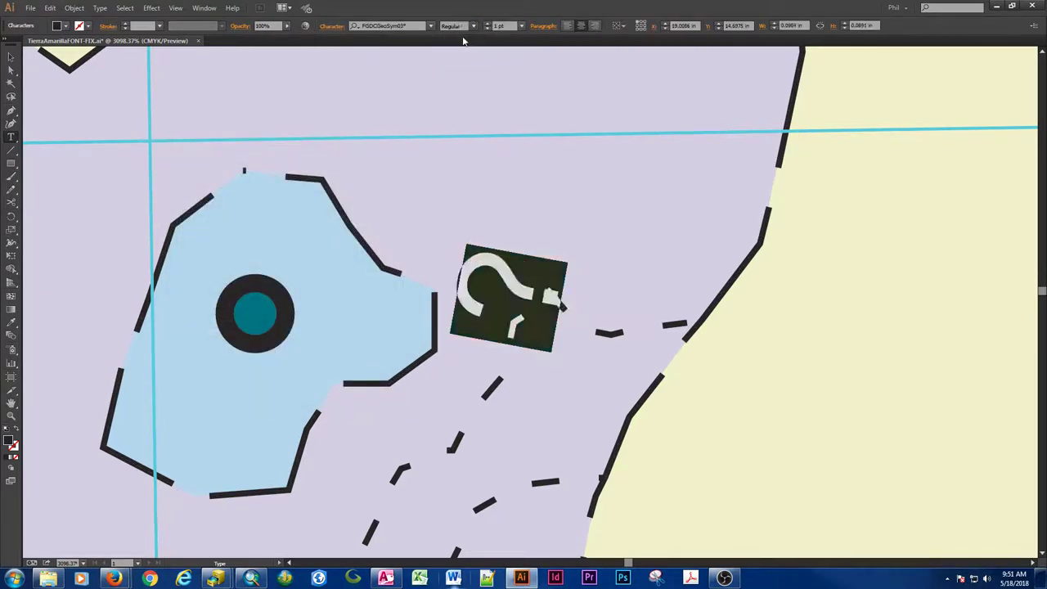
left_click(10, 62)
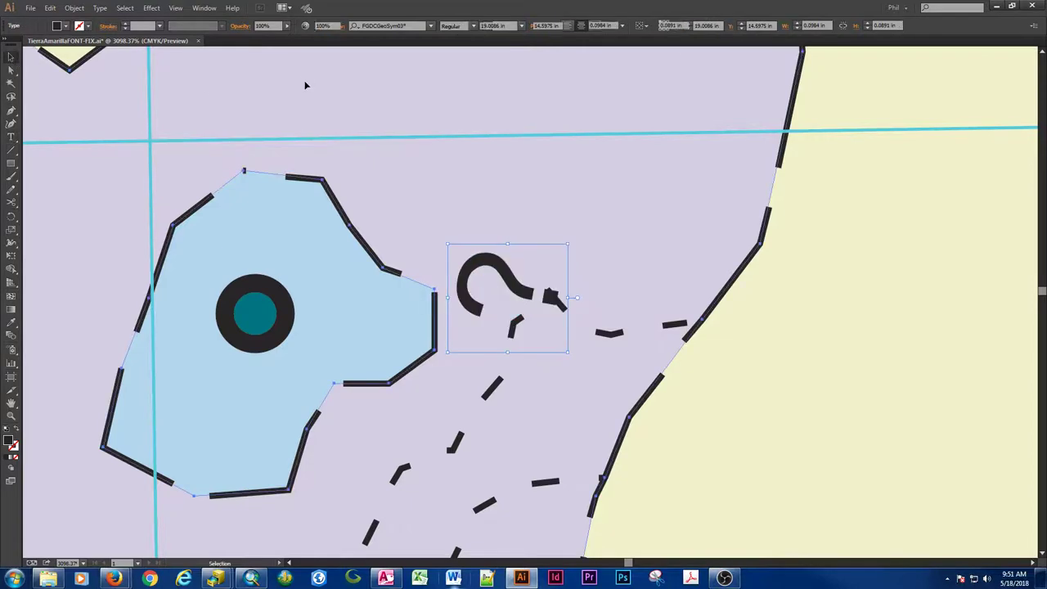
left_click(303, 82)
Reopen Find Font and pick a symbol font as the FGDCGeoSym03 replacement.
left_click(99, 8)
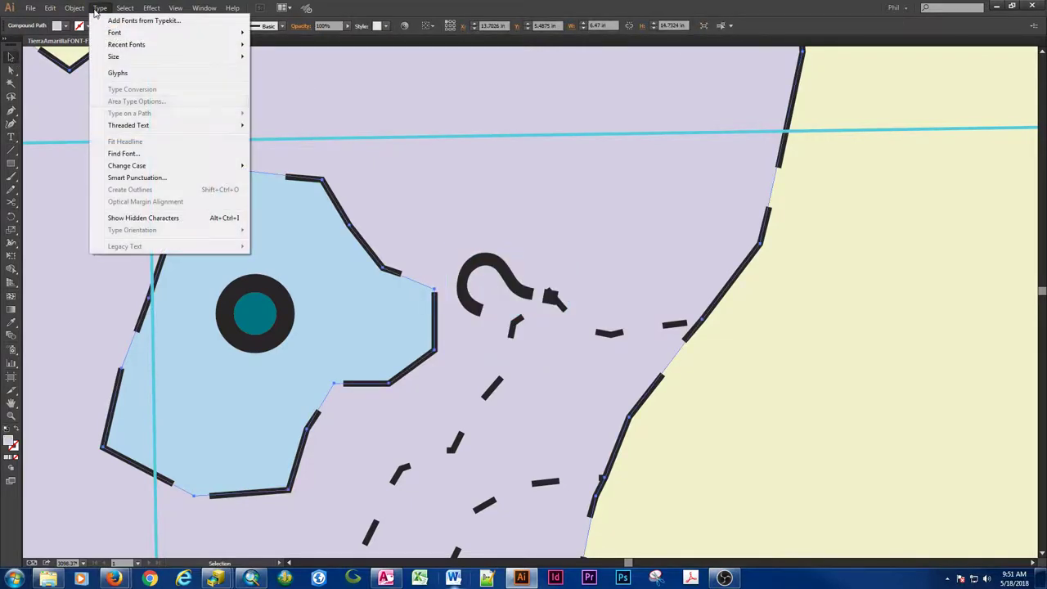
left_click(115, 153)
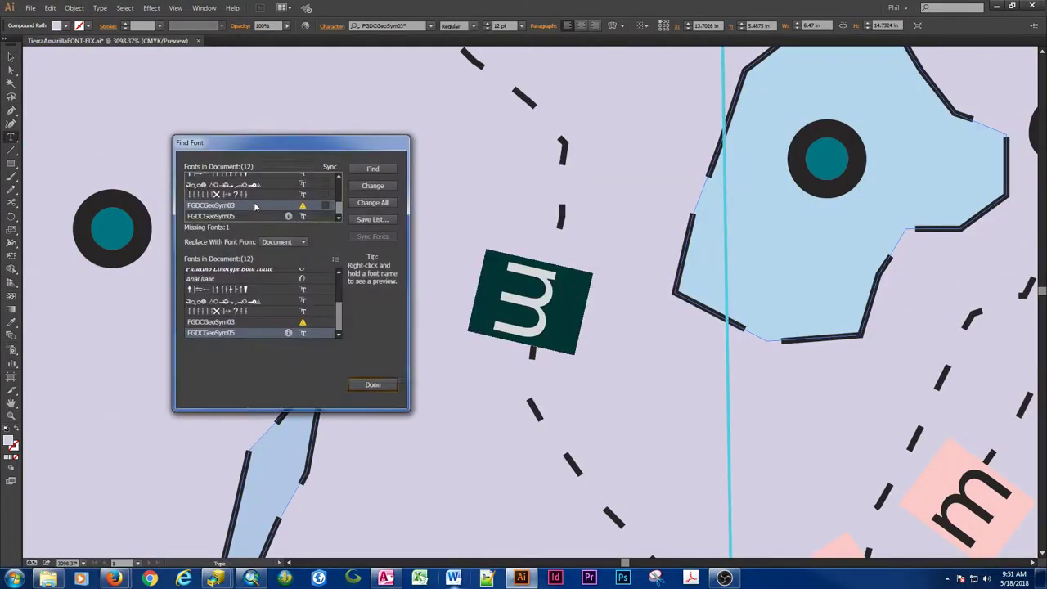
left_click(257, 314)
left_click(114, 578)
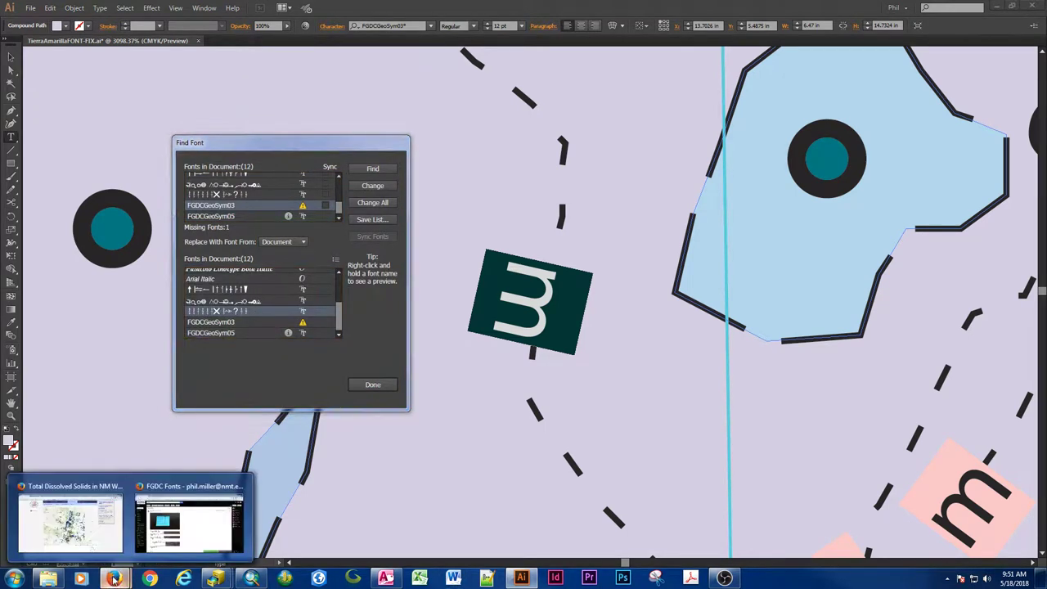
left_click(172, 499)
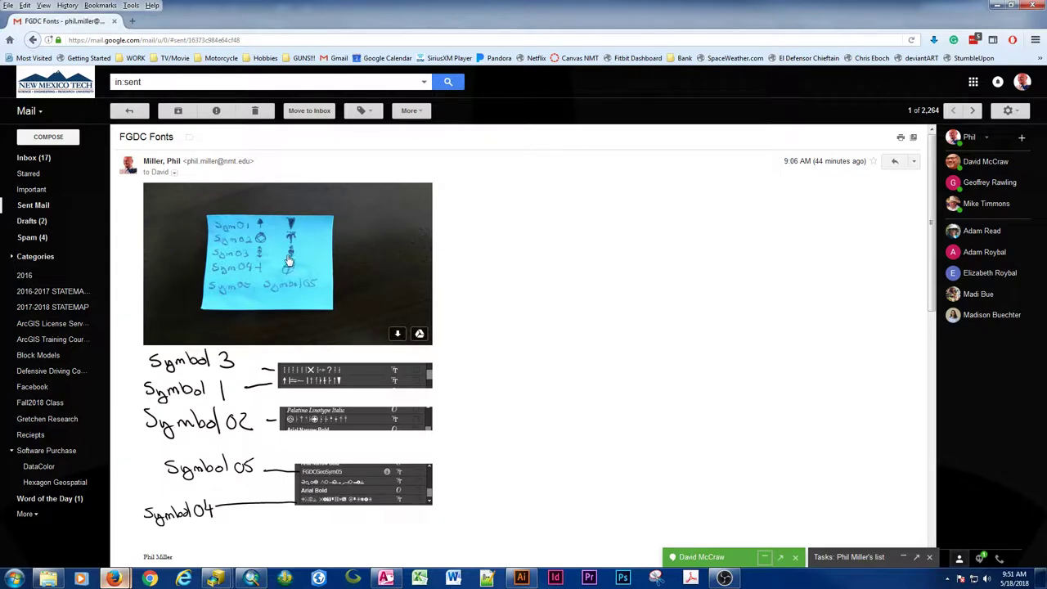
left_click(994, 6)
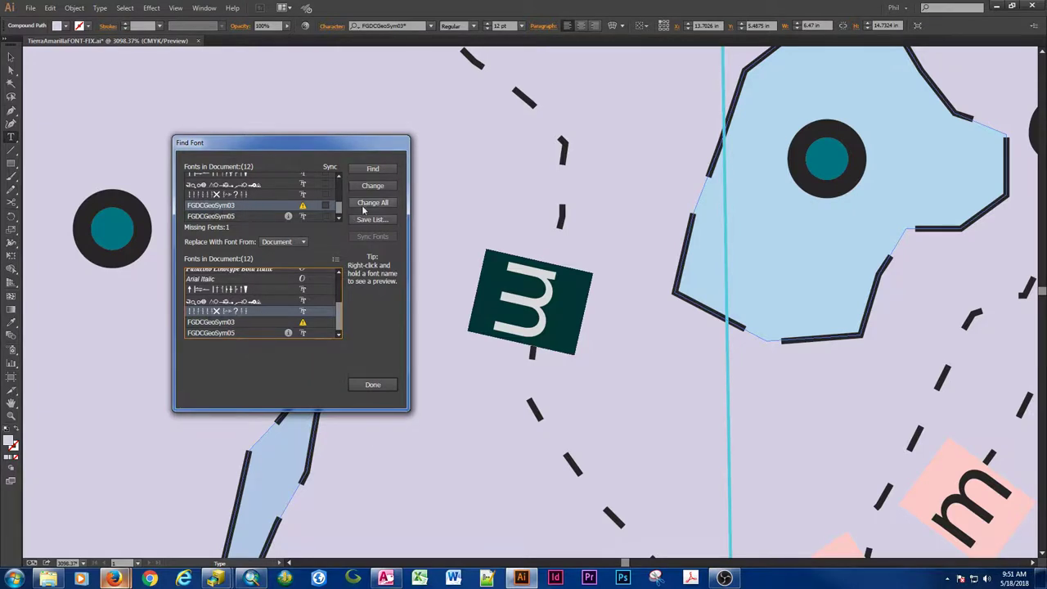
Replace all FGDCGeoSym03 instances with the chosen installed font and close Find Font.
left_click(371, 204)
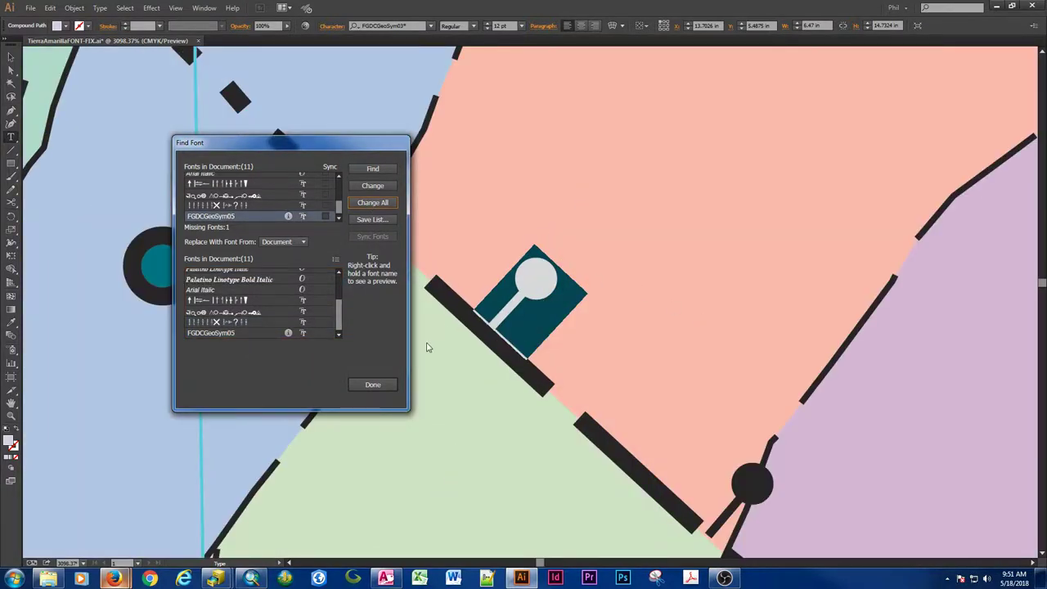
scroll(270, 197, "up", 3)
scroll(270, 197, "down", 3)
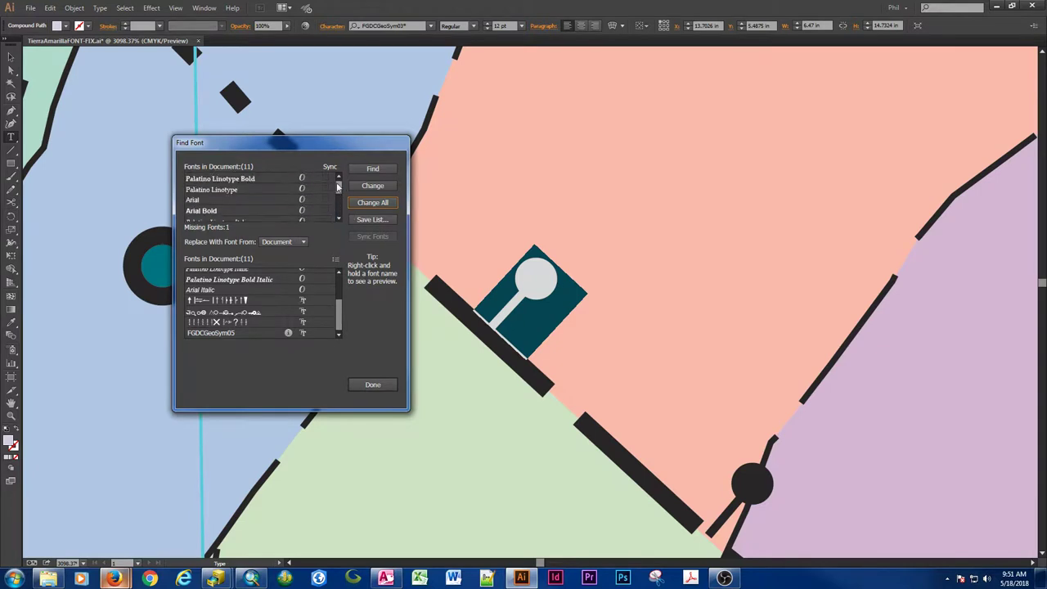
left_click(372, 384)
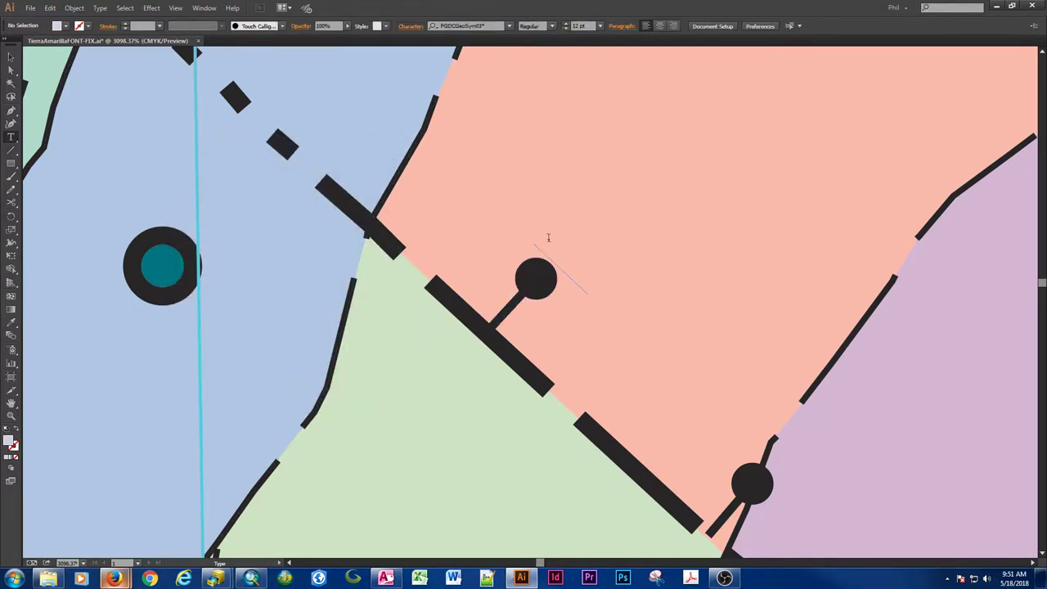
Test the path symbol's editability by pasting two glyphs, then deleting them.
left_click(535, 271)
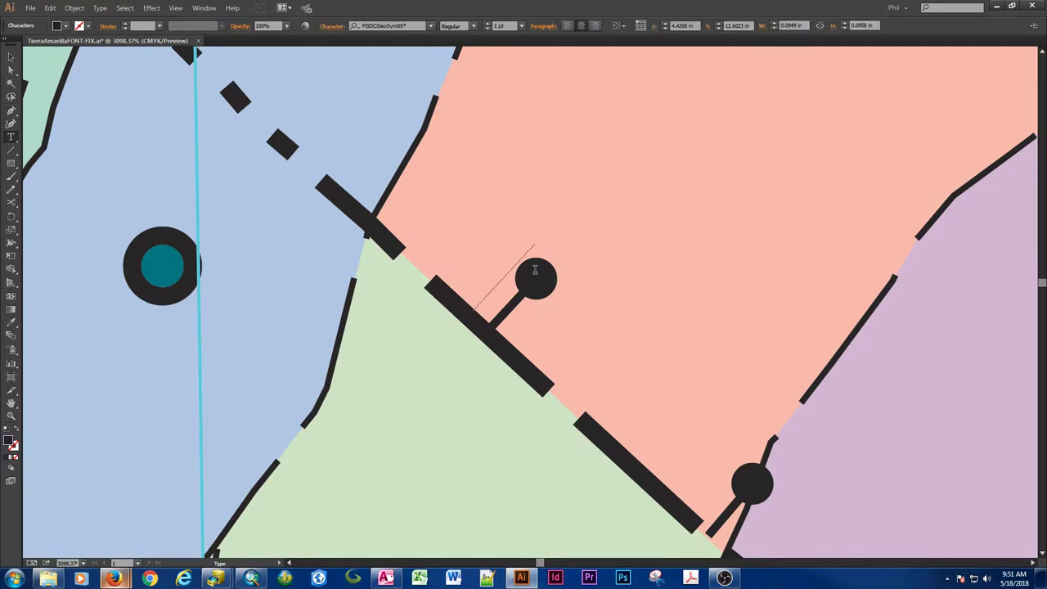
key("ctrl+v")
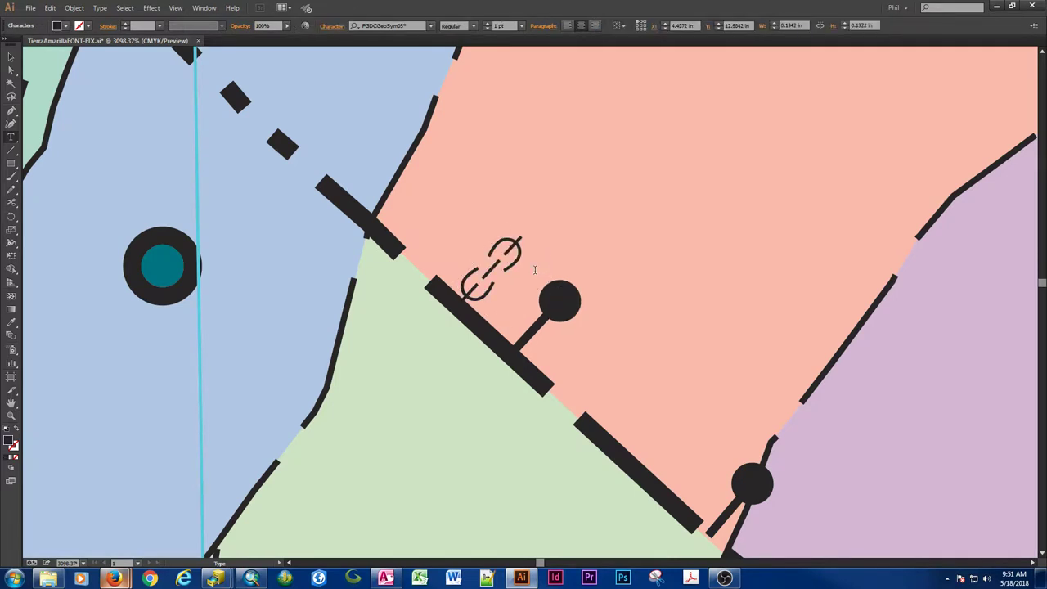
key("ctrl+v")
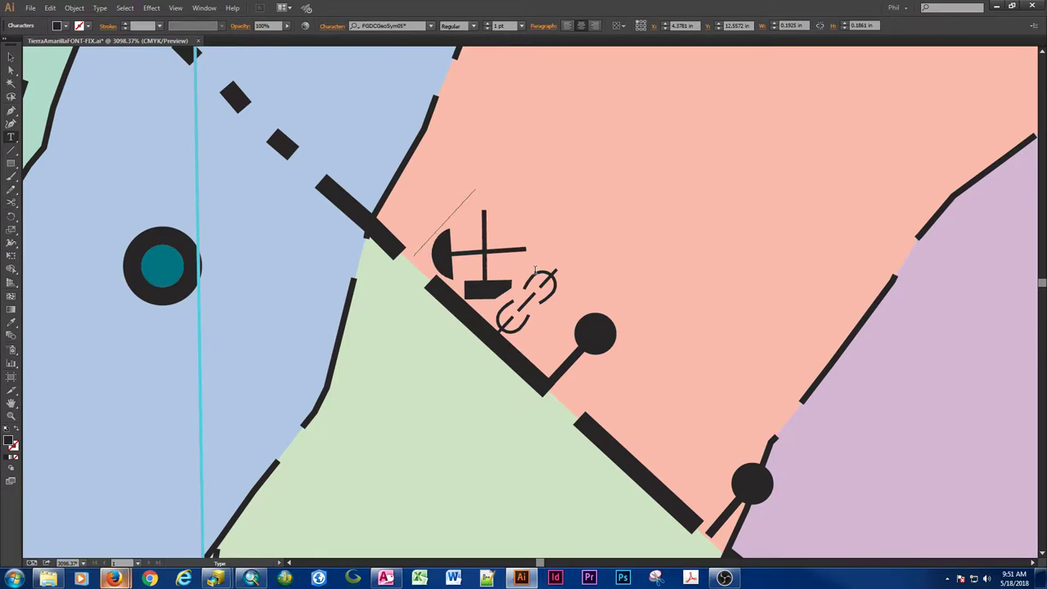
key("shift+Right")
key("shift+Right")
key("BackSpace")
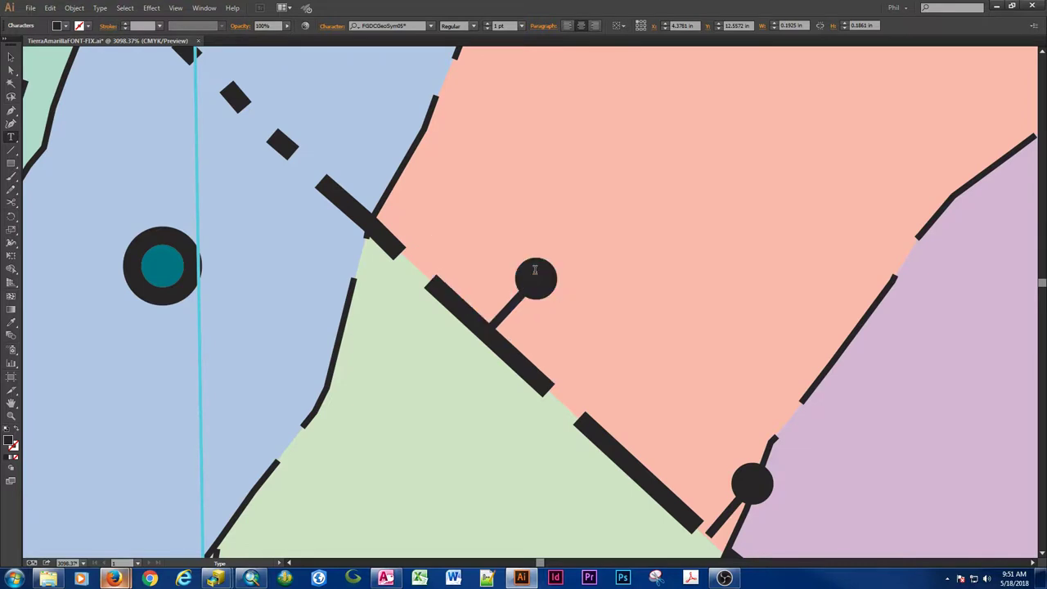
left_click(100, 7)
left_click(123, 153)
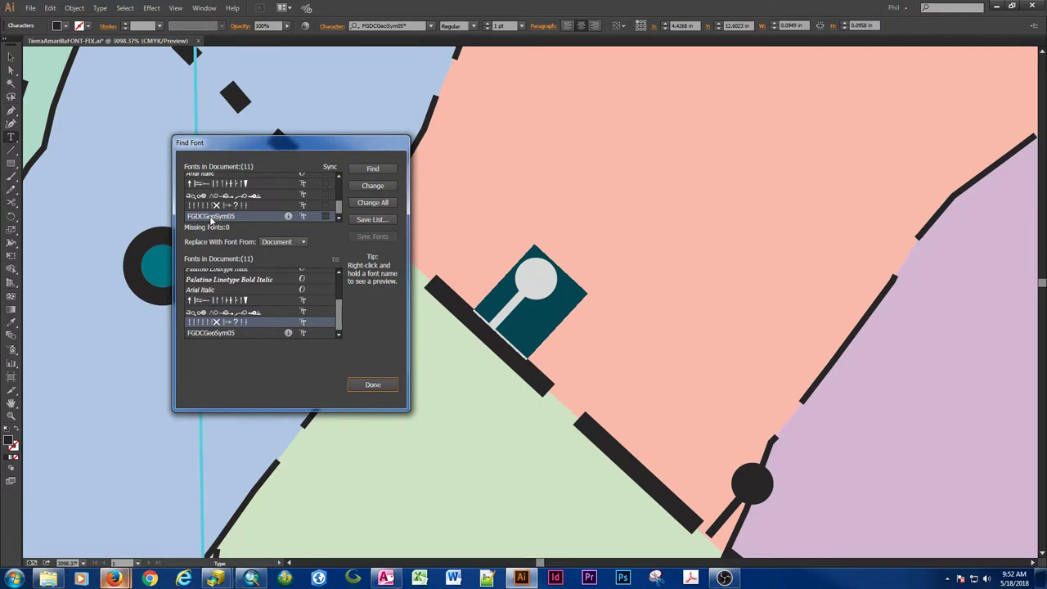
left_click(372, 384)
Check a map symbol's font size, then select the pink unit's boundary path.
left_click(11, 59)
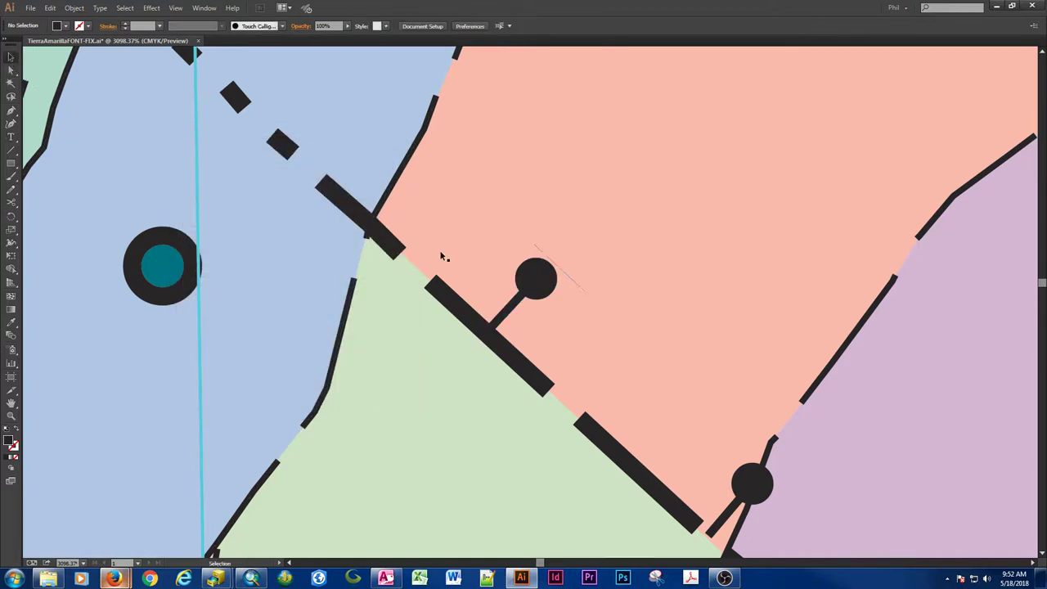
left_click(541, 284)
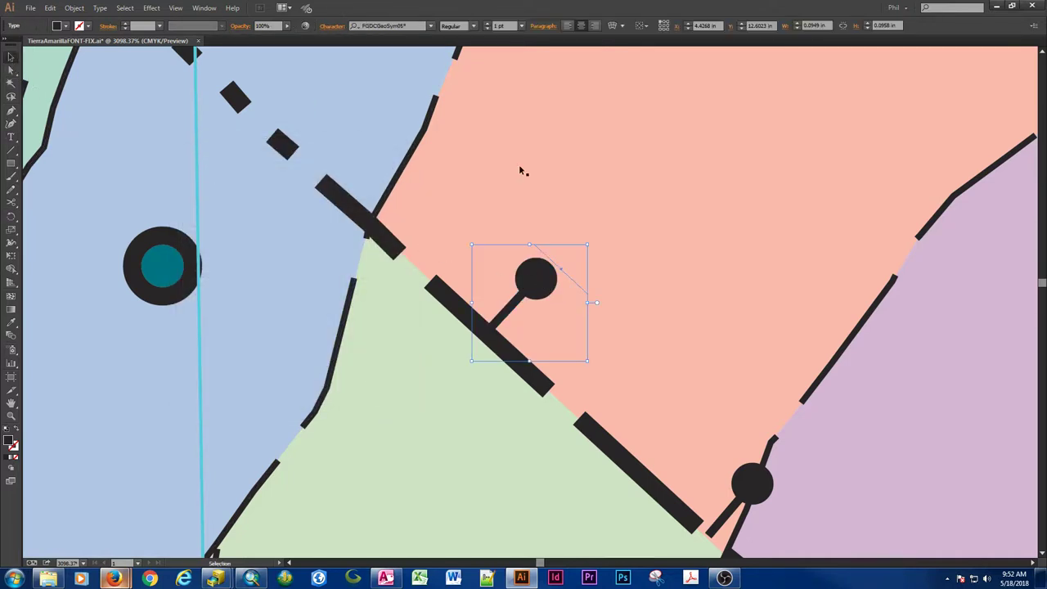
left_click(500, 26)
key("a")
left_click(454, 169)
Fit the whole map sheet in view, then zoom into the dip symbol marked 4.
key("ctrl+0")
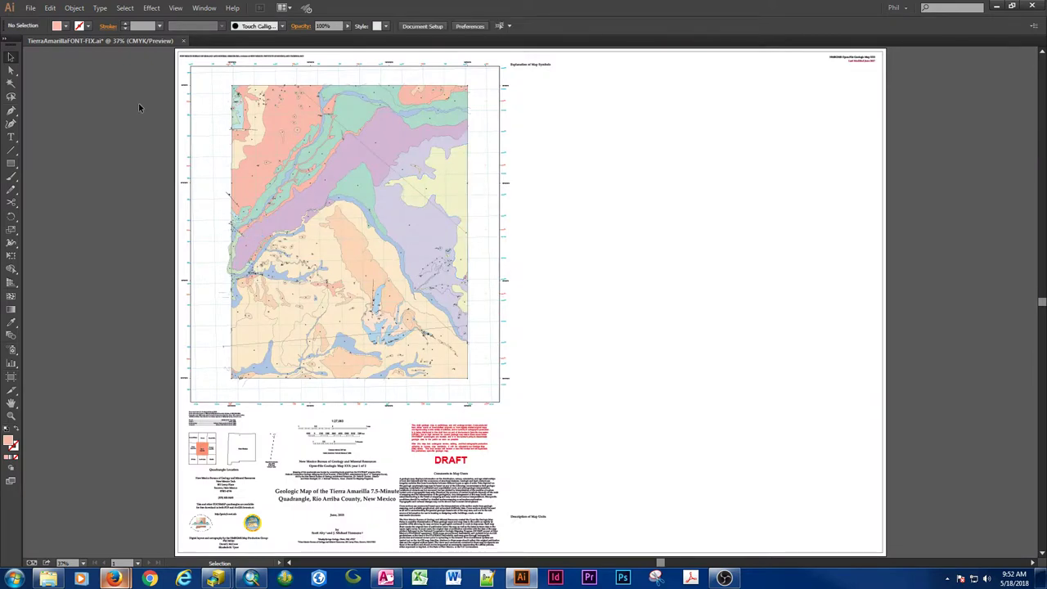
key("ctrl+a")
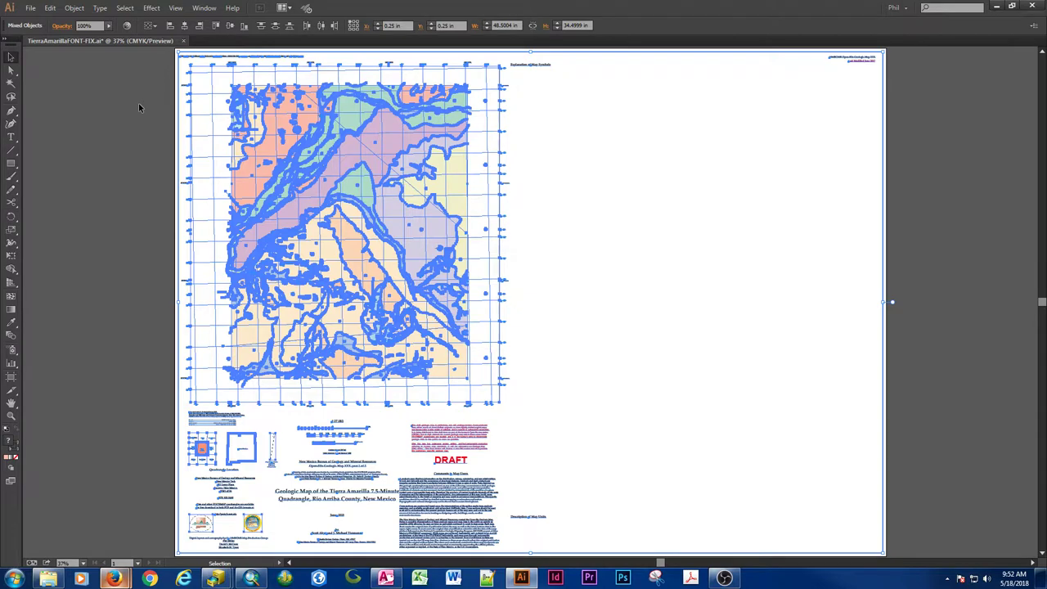
key("ctrl+shift+o")
left_click(139, 103)
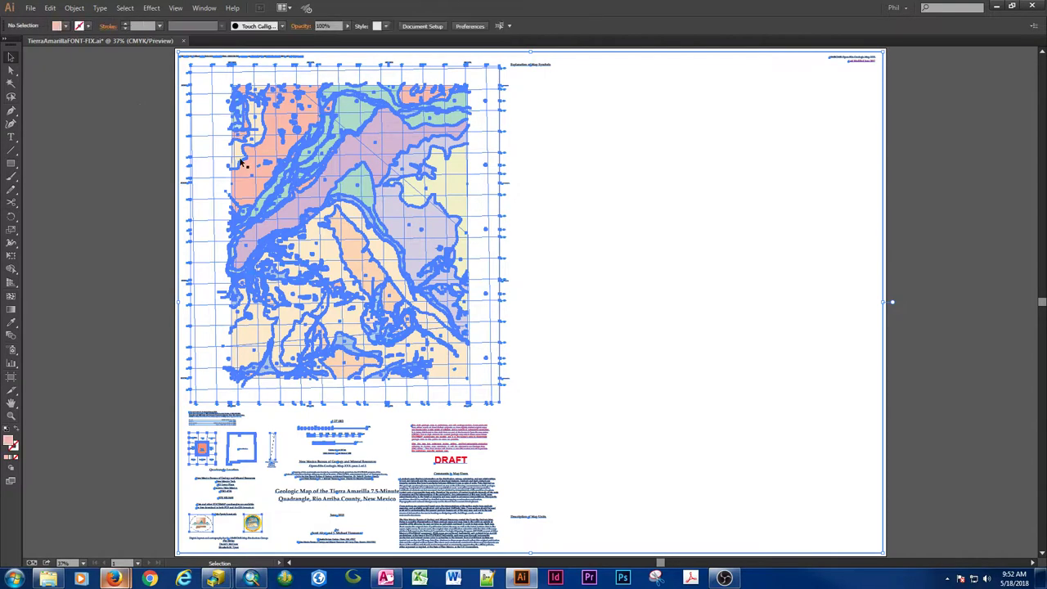
left_click_drag(248, 155, 283, 175)
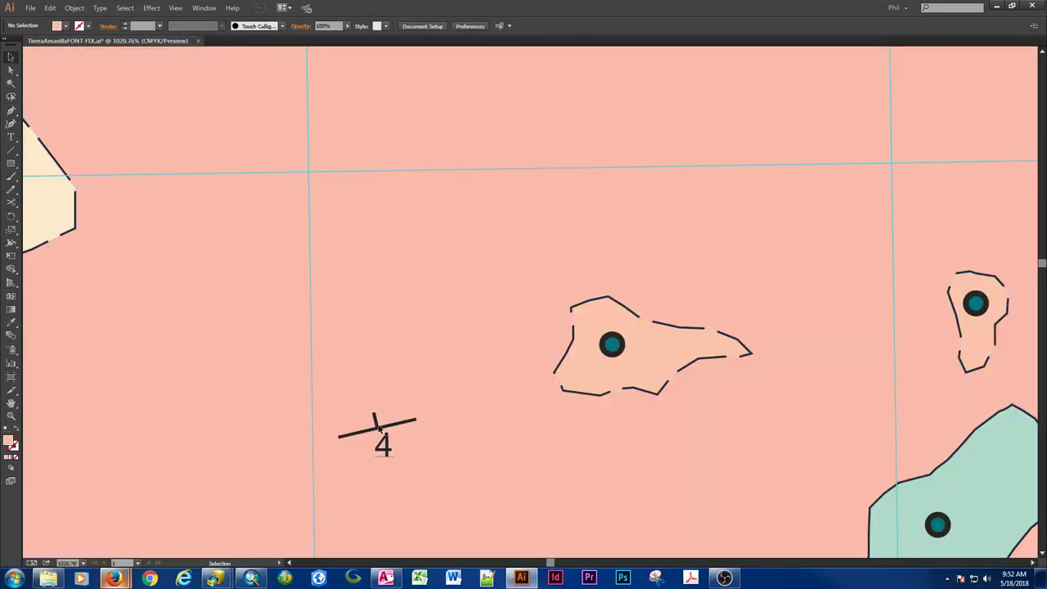
Confirm the dip symbol marked 4 is 14.22 pt, then fit the full sheet in view.
left_click(417, 427)
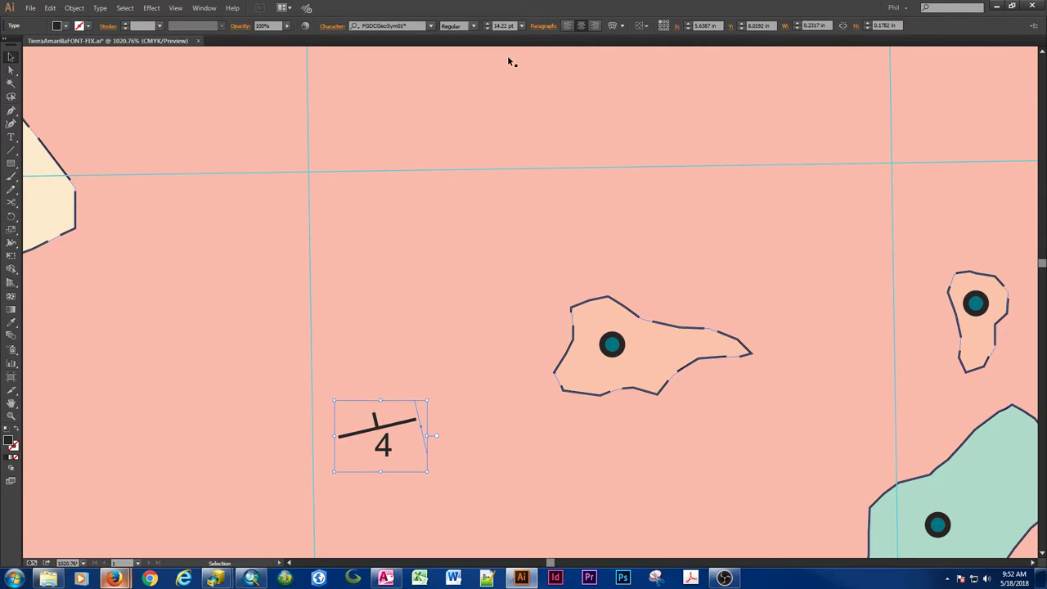
left_click_drag(494, 25, 515, 26)
left_click(384, 447)
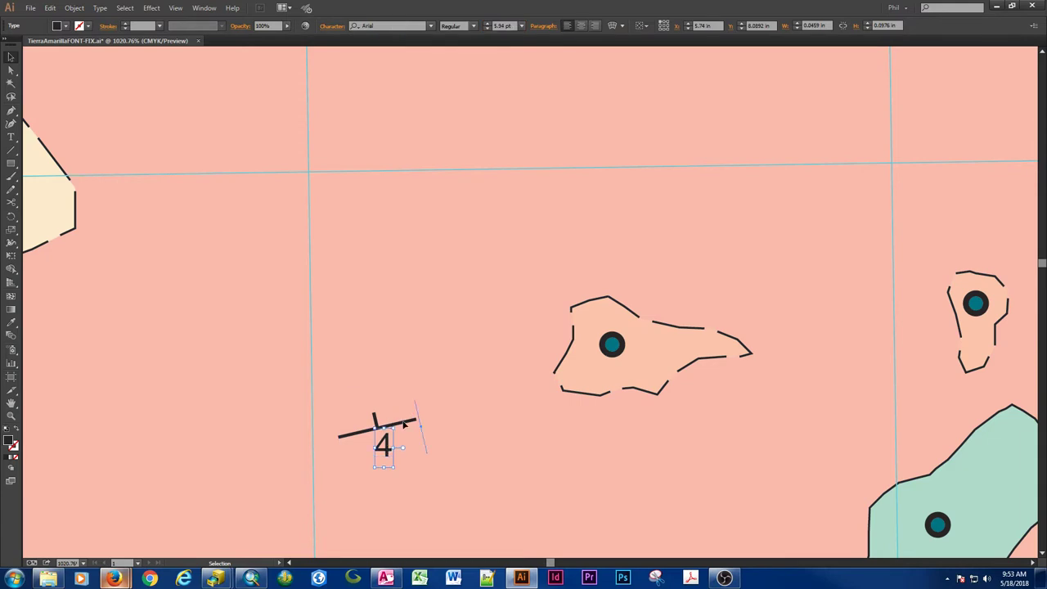
key("ctrl+z")
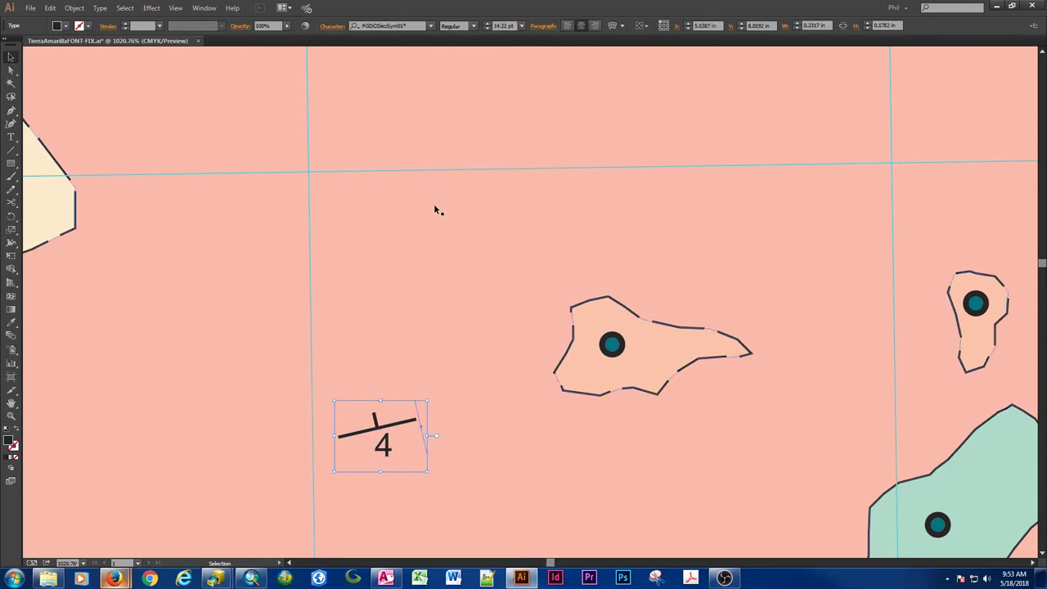
key("ctrl+0")
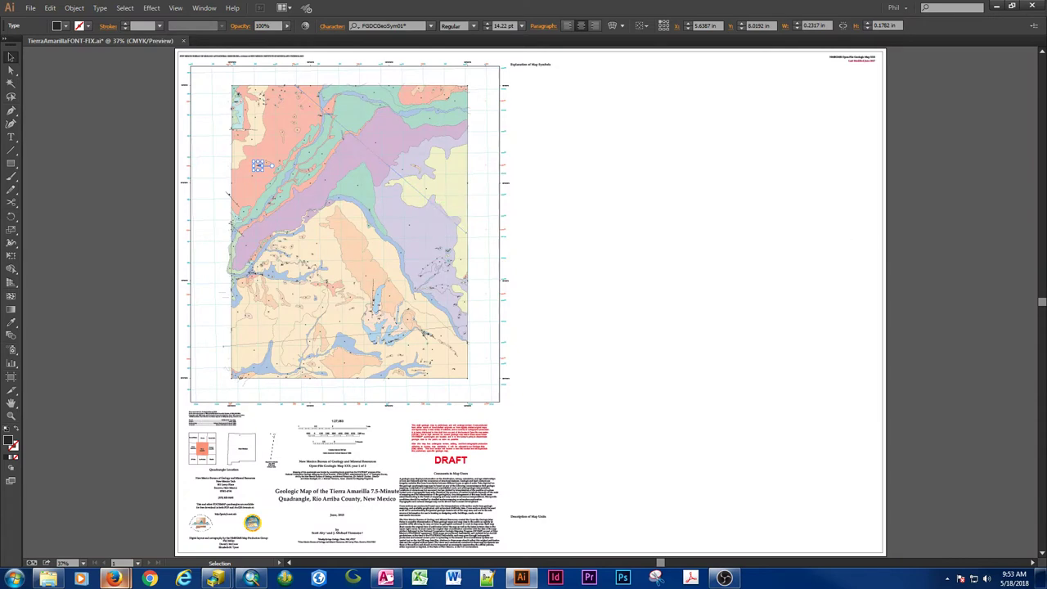
key("ctrl+z")
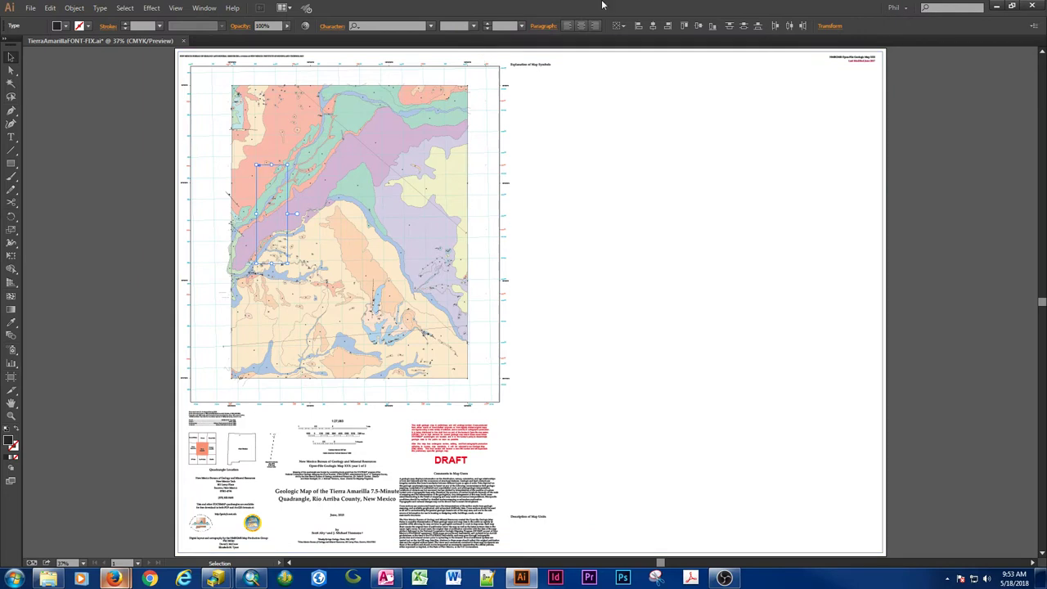
key("ctrl+z")
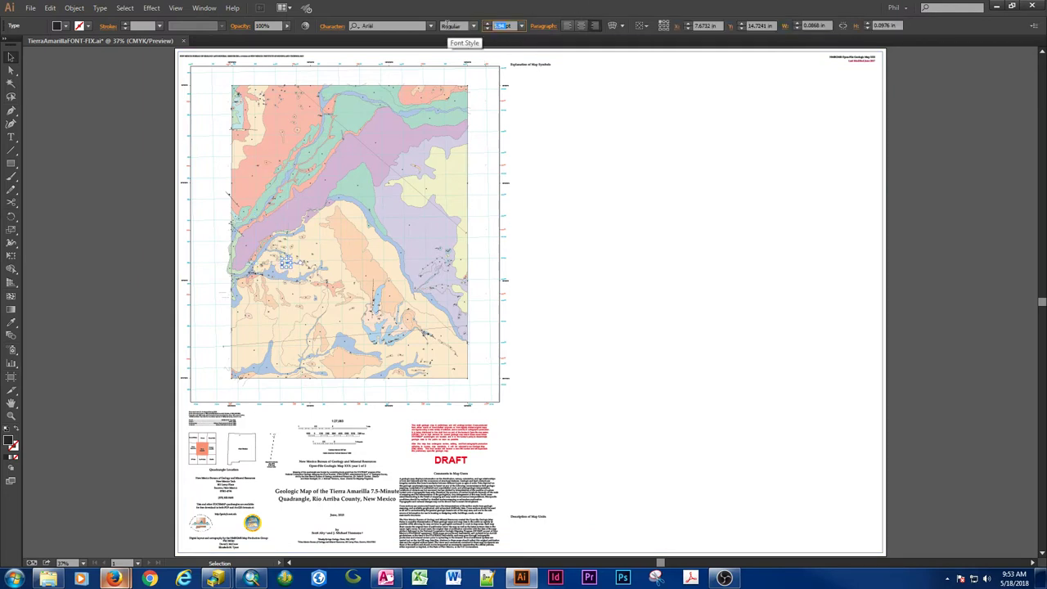
key("Return")
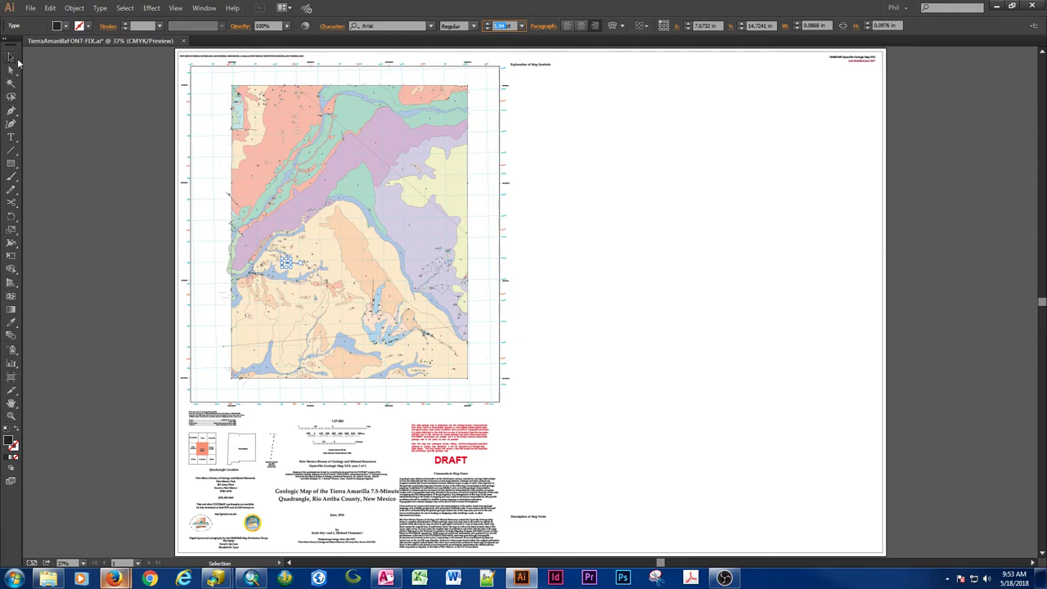
left_click(98, 162)
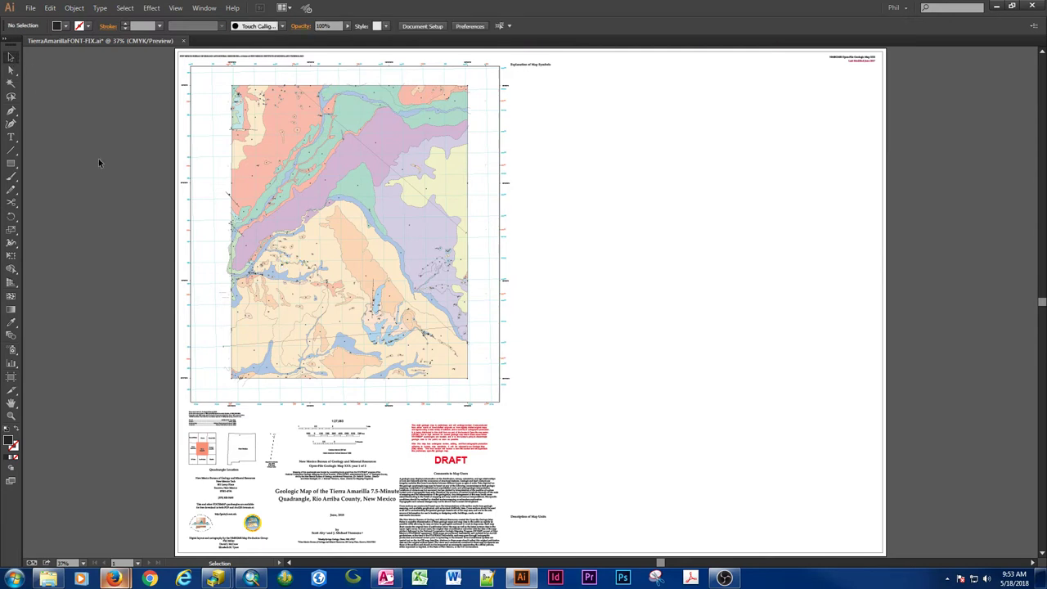